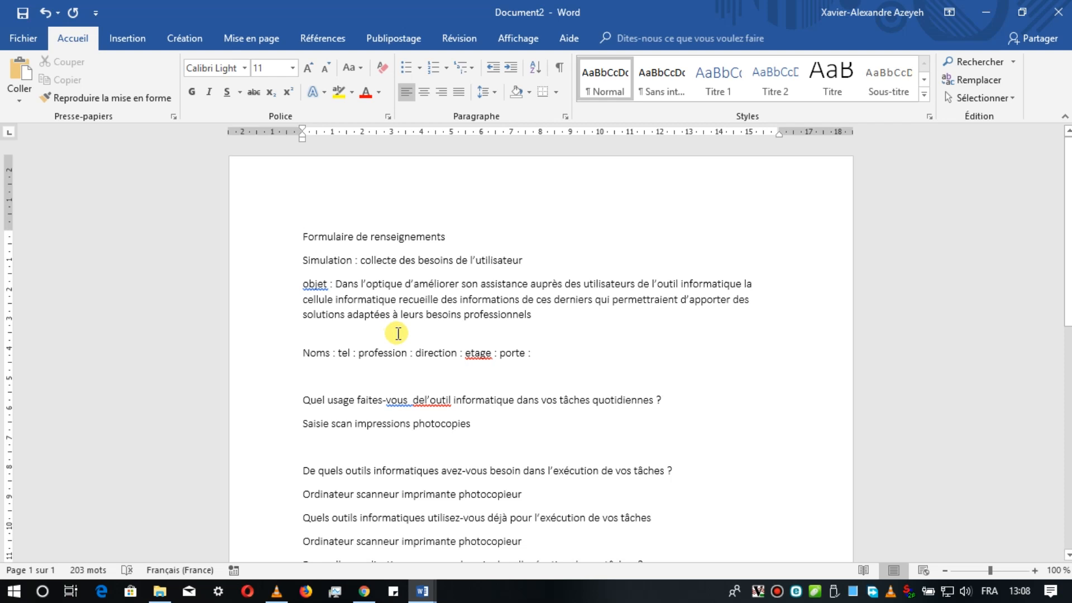
Step: Set the font of the entire document to Times New Roman at size 13
{"action": "key", "text": "ctrl+a"}
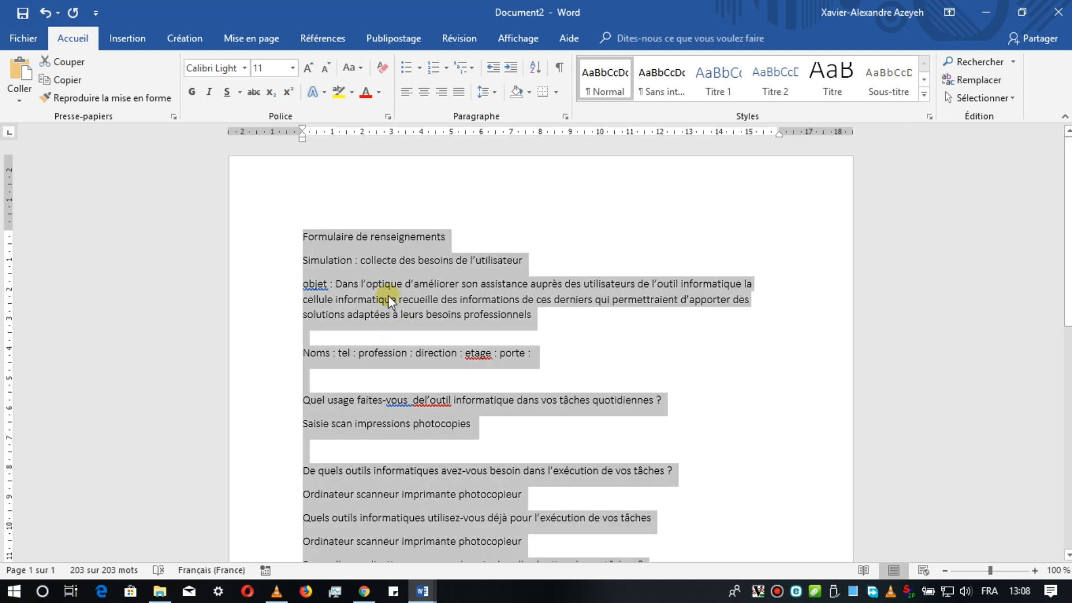
{"action": "left_click", "coordinate": [217, 69]}
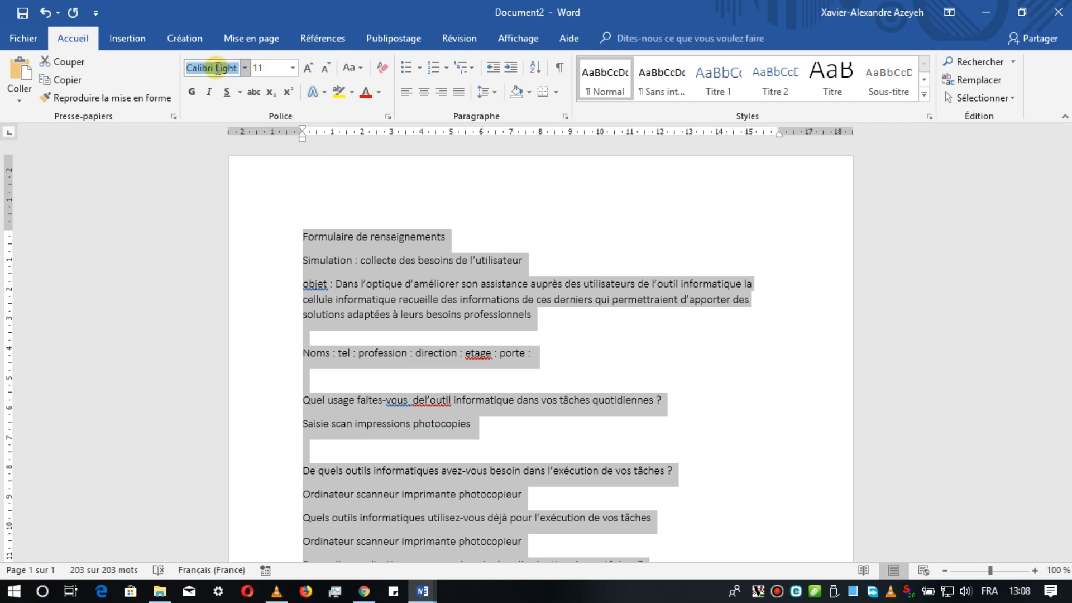
{"action": "type", "text": "Times New R"}
{"action": "key", "text": "Return"}
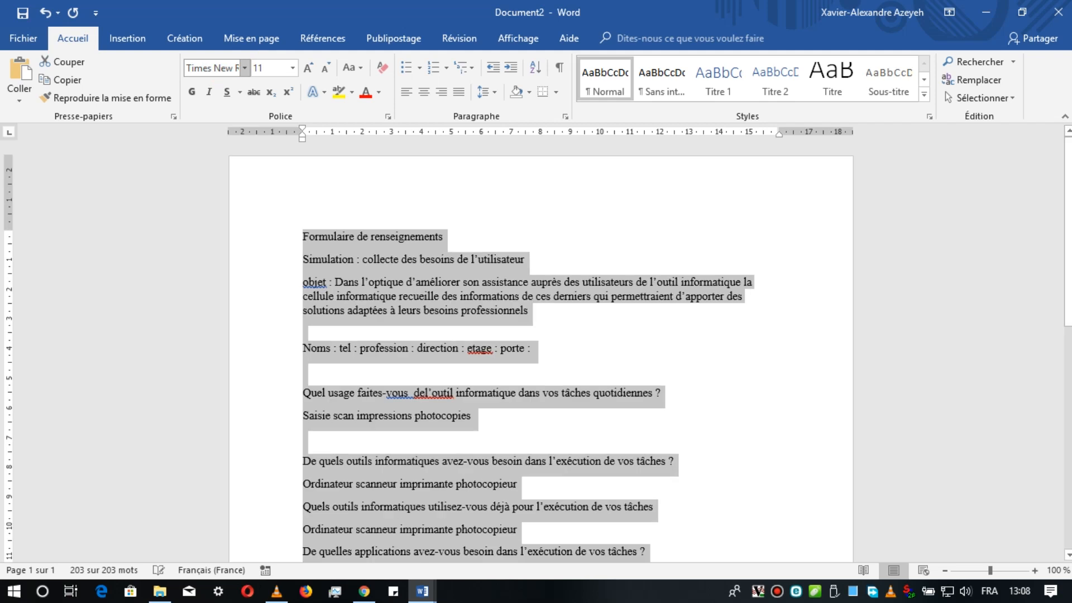
{"action": "left_click", "coordinate": [269, 66]}
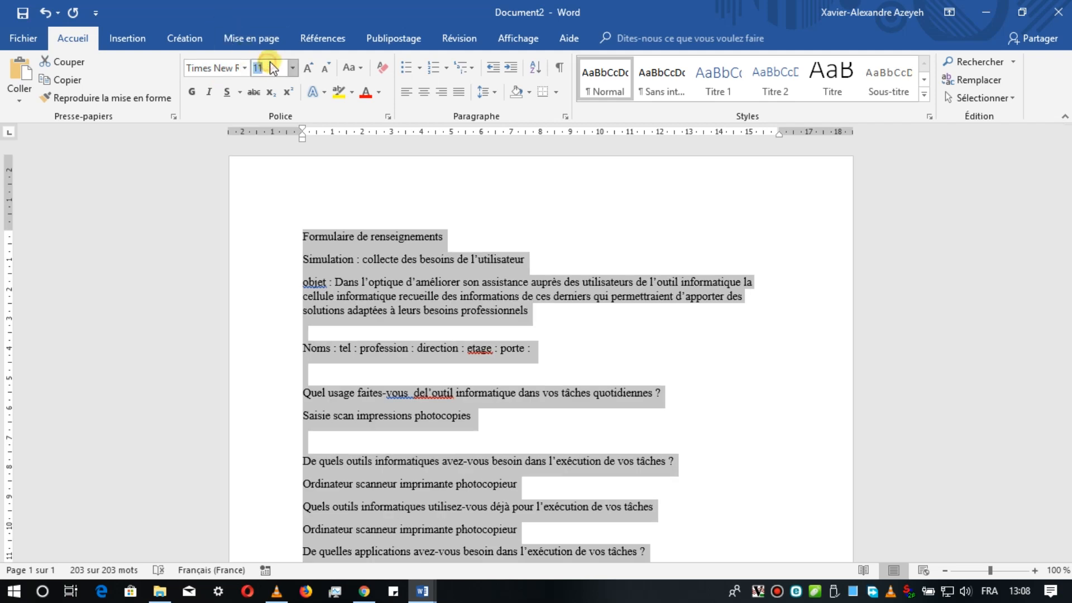
{"action": "type", "text": "13"}
{"action": "key", "text": "Return"}
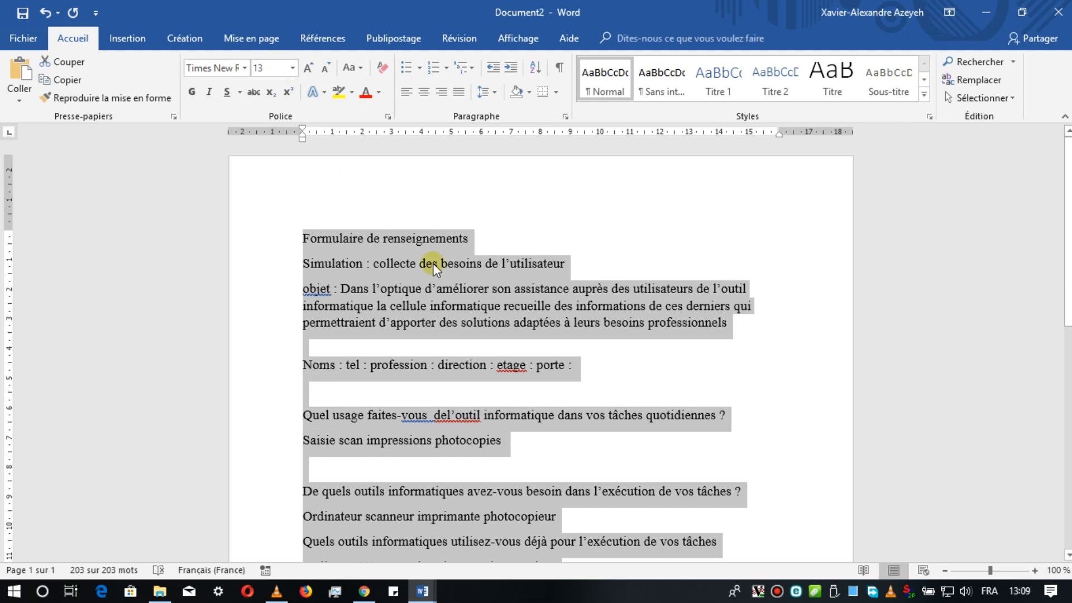
{"action": "left_click", "coordinate": [413, 245]}
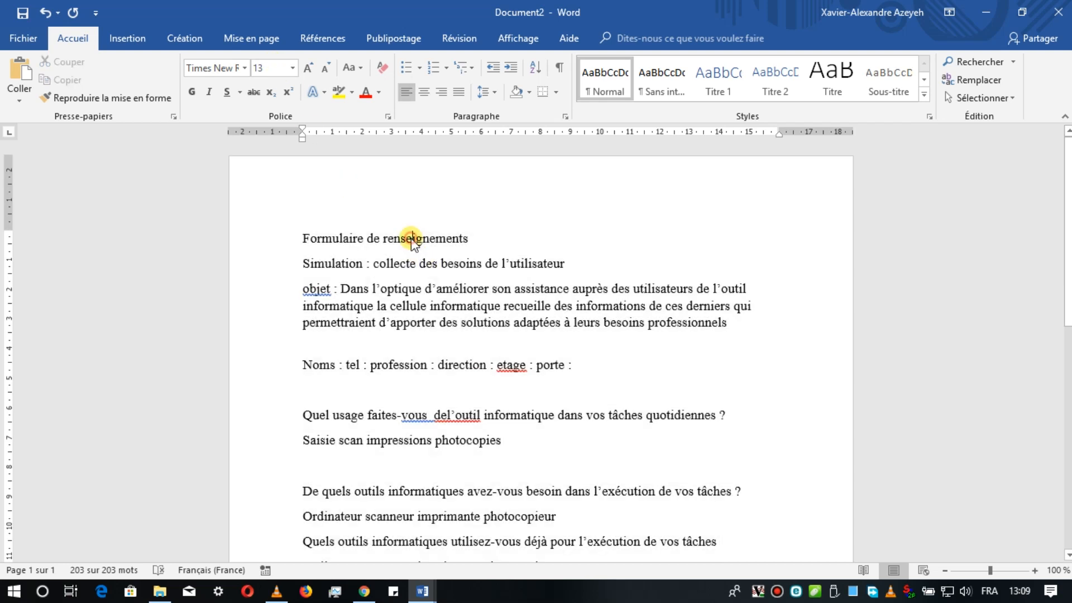
Step: Center the "Formulaire de renseignements" title and the "Simulation" line below it
{"action": "left_click", "coordinate": [304, 240]}
{"action": "left_click_drag", "start_coordinate": [305, 242], "coordinate": [313, 260]}
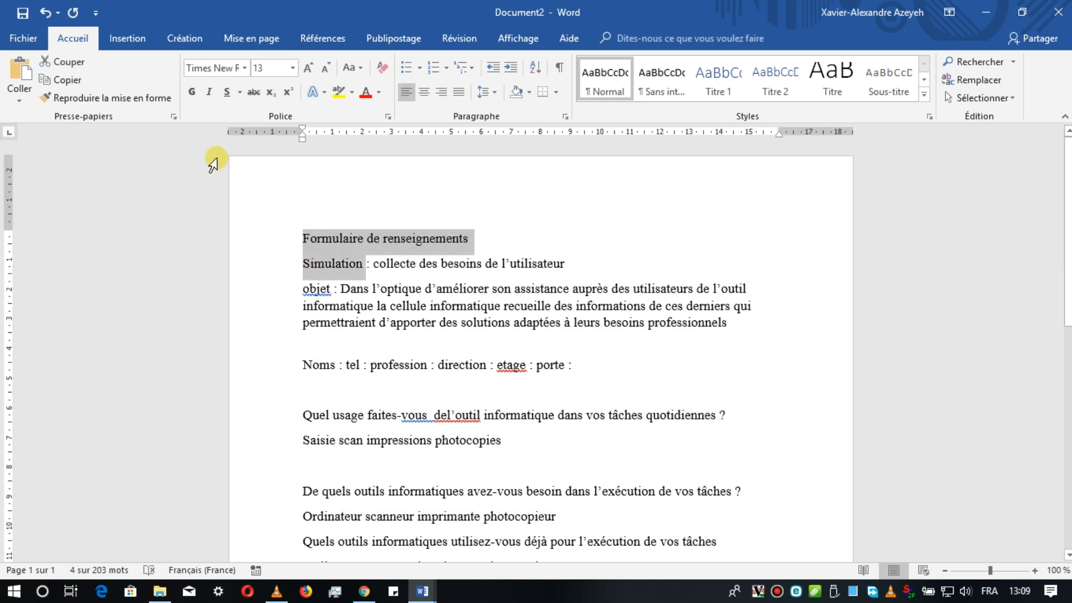
{"action": "left_click", "coordinate": [423, 91]}
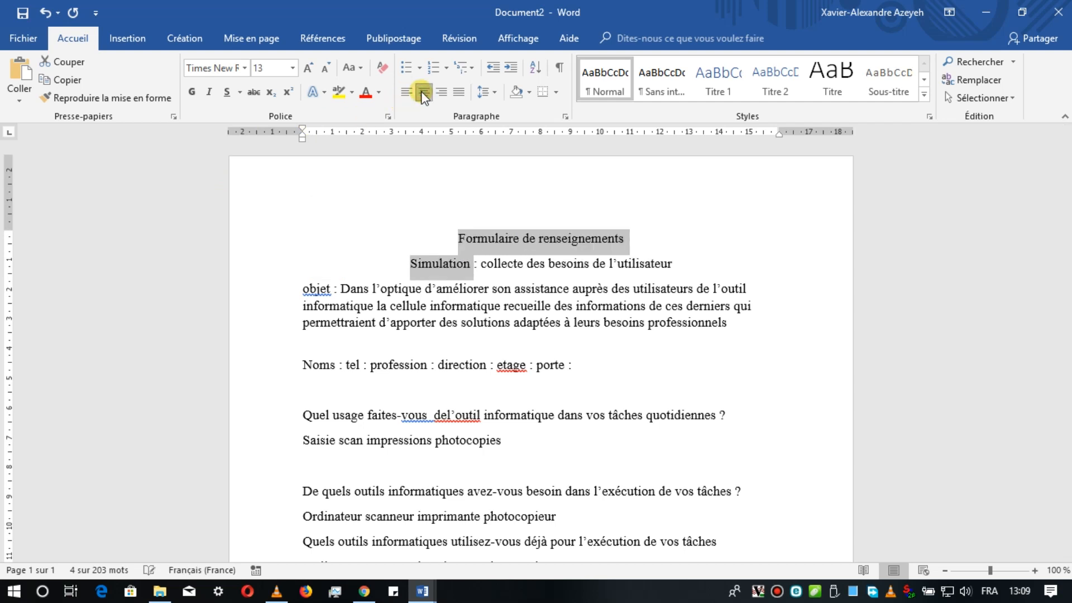
Step: Remove the space after the "Formulaire de renseignements" title paragraph
{"action": "left_click", "coordinate": [491, 236]}
{"action": "left_click", "coordinate": [633, 240]}
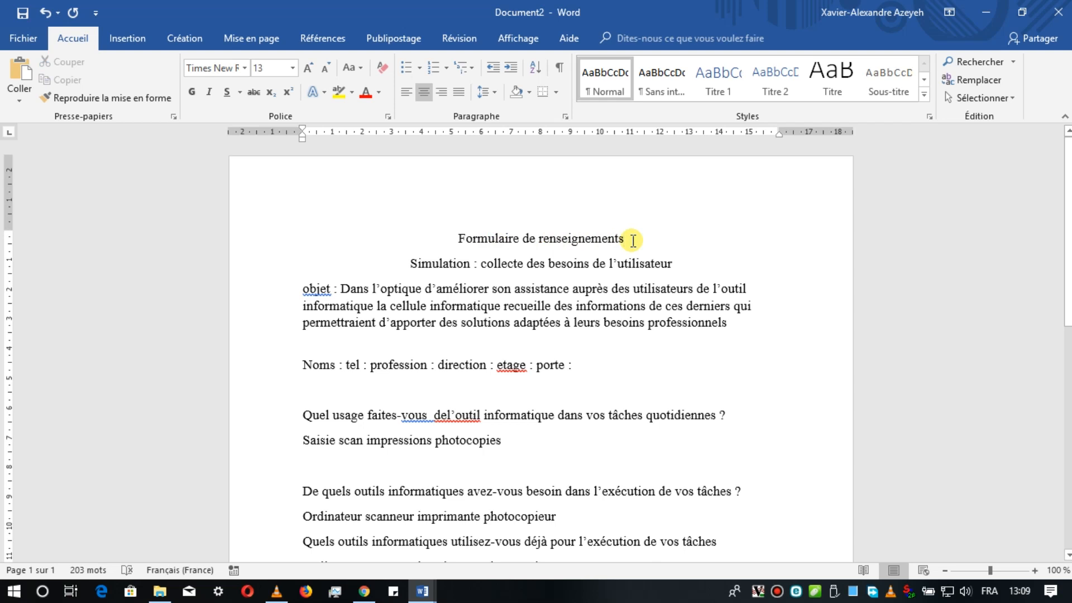
{"action": "left_click", "coordinate": [495, 95]}
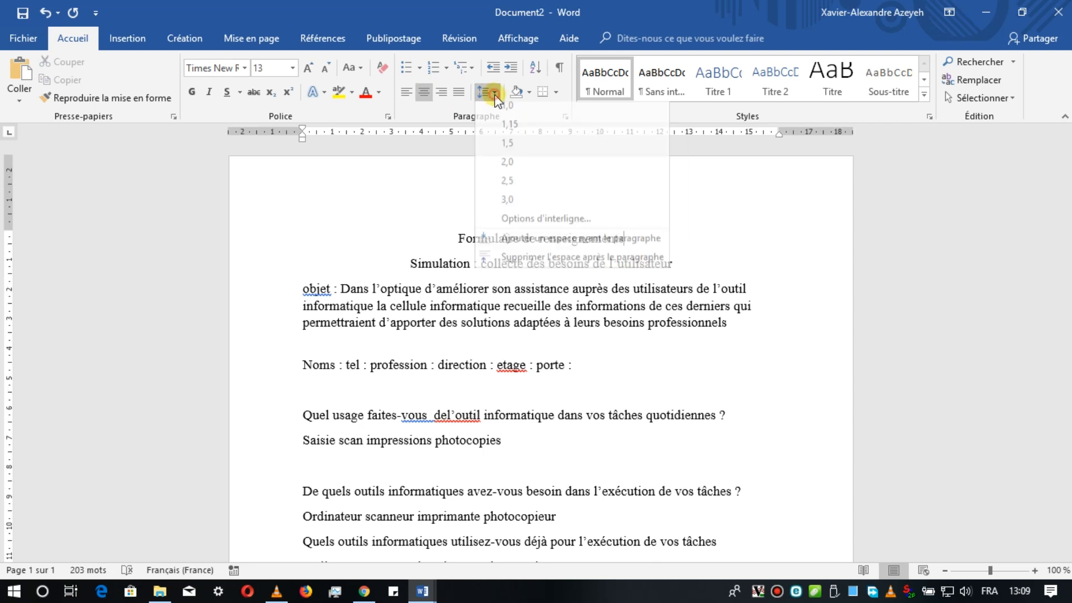
{"action": "left_click", "coordinate": [583, 262]}
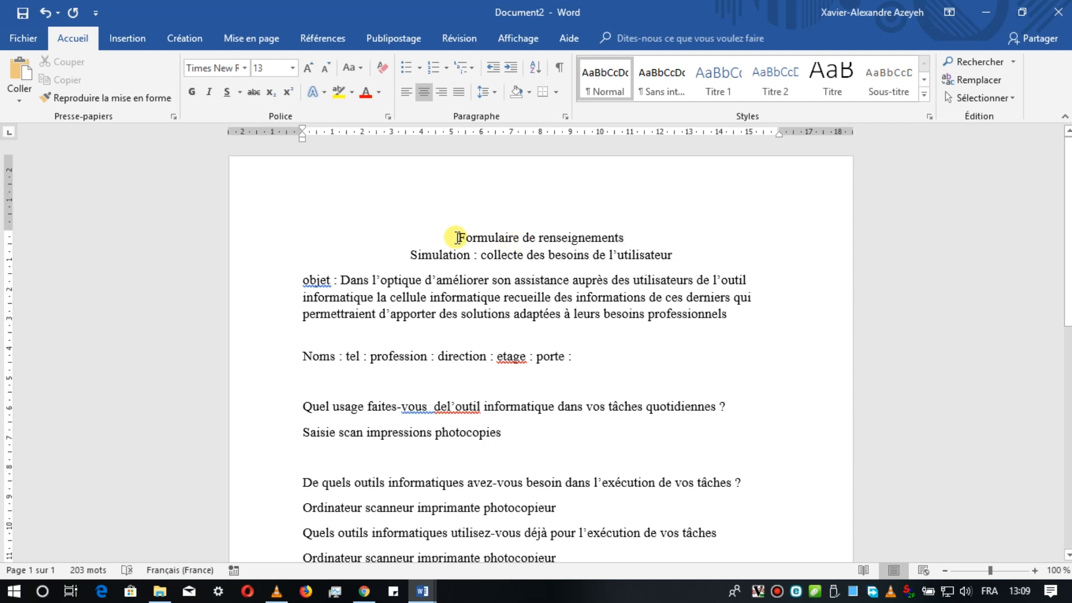
Step: Enlarge the "Formulaire de renseignements" title to size 22 and convert it to uppercase
{"action": "left_click_drag", "start_coordinate": [457, 238], "coordinate": [590, 241]}
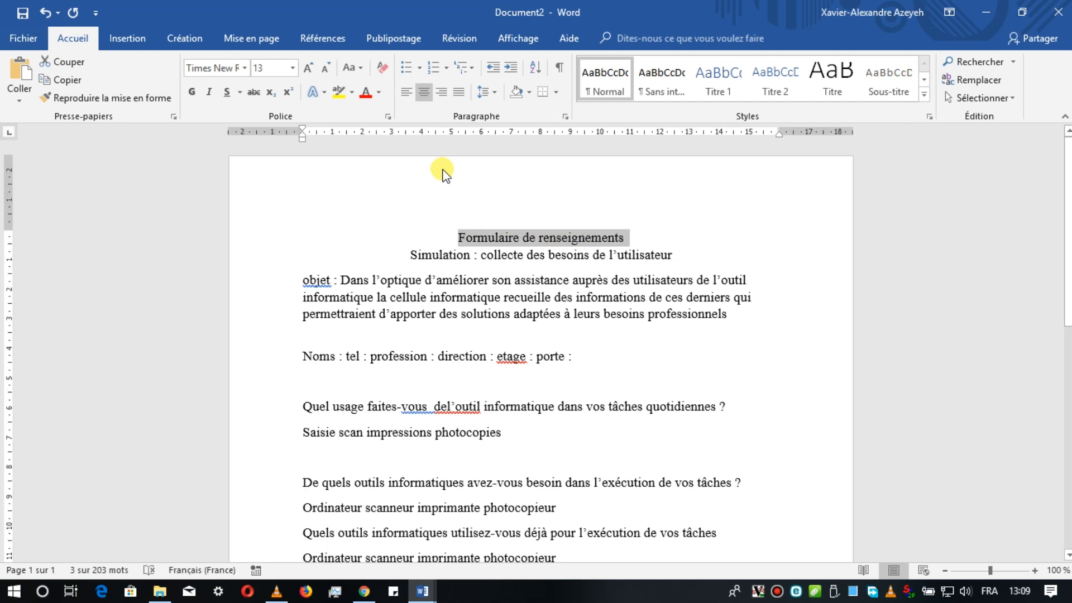
{"action": "left_click", "coordinate": [308, 68]}
{"action": "left_click", "coordinate": [307, 68]}
{"action": "left_click", "coordinate": [307, 68]}
{"action": "left_click", "coordinate": [307, 68]}
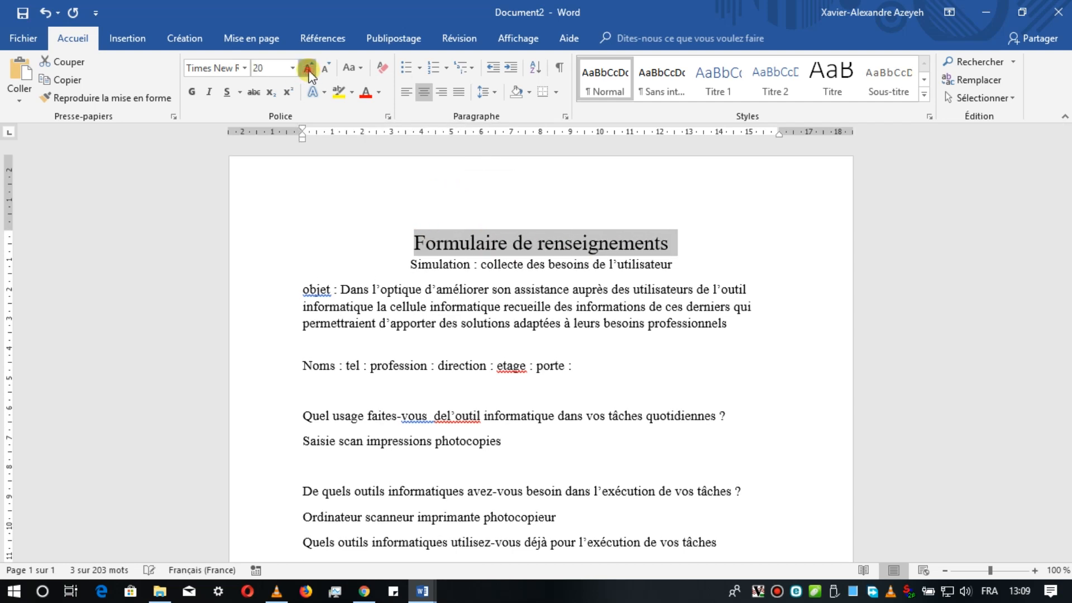
{"action": "left_click", "coordinate": [308, 68]}
{"action": "left_click", "coordinate": [352, 67]}
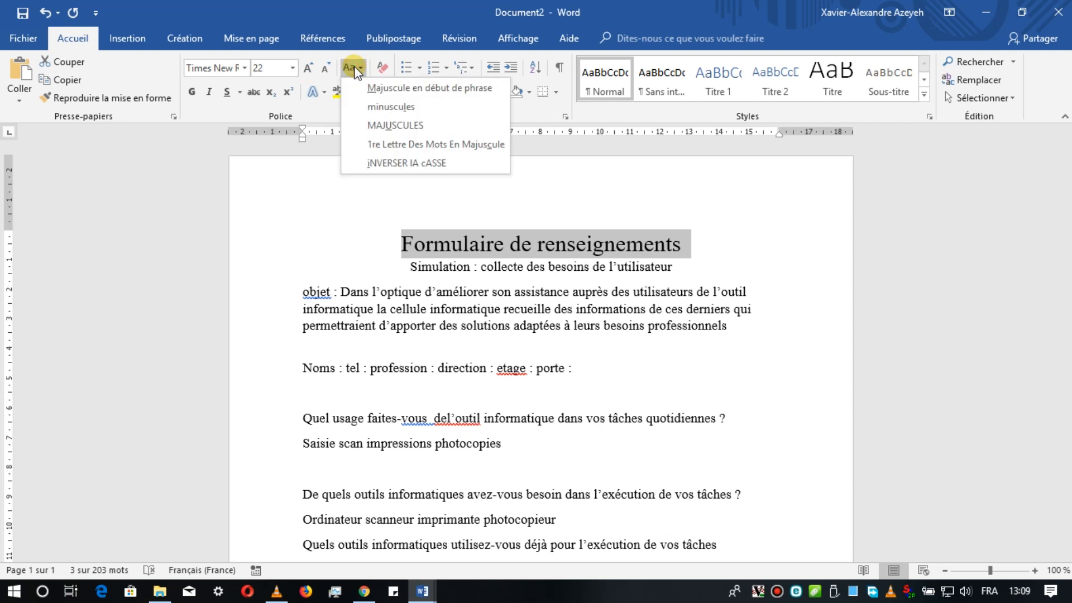
{"action": "left_click", "coordinate": [385, 125]}
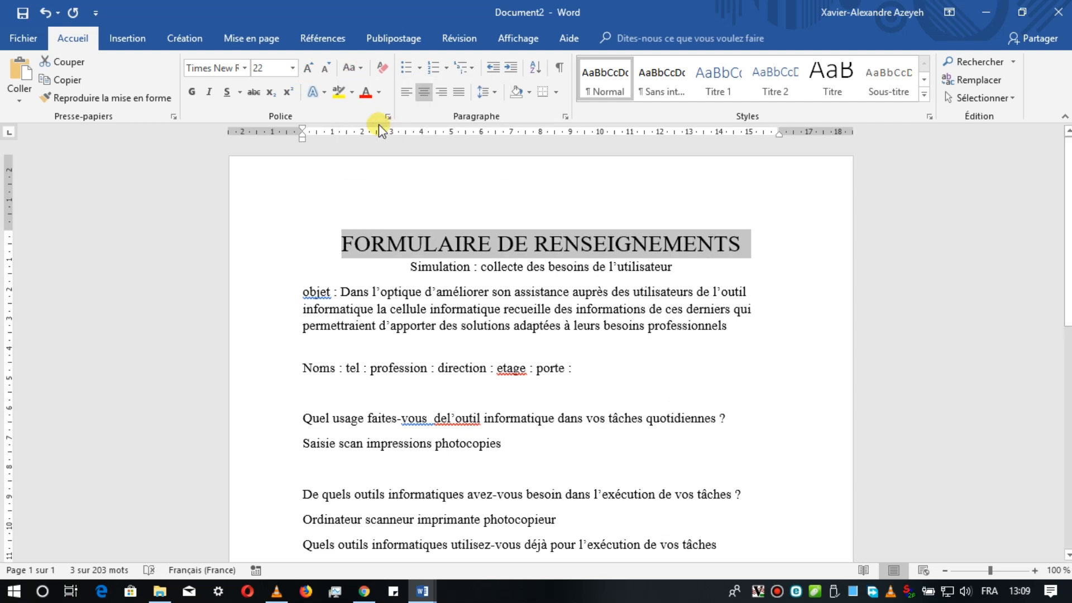
Step: Apply the blue reflected text effect to the title and give its letters a blue theme-colour outline
{"action": "left_click", "coordinate": [311, 93]}
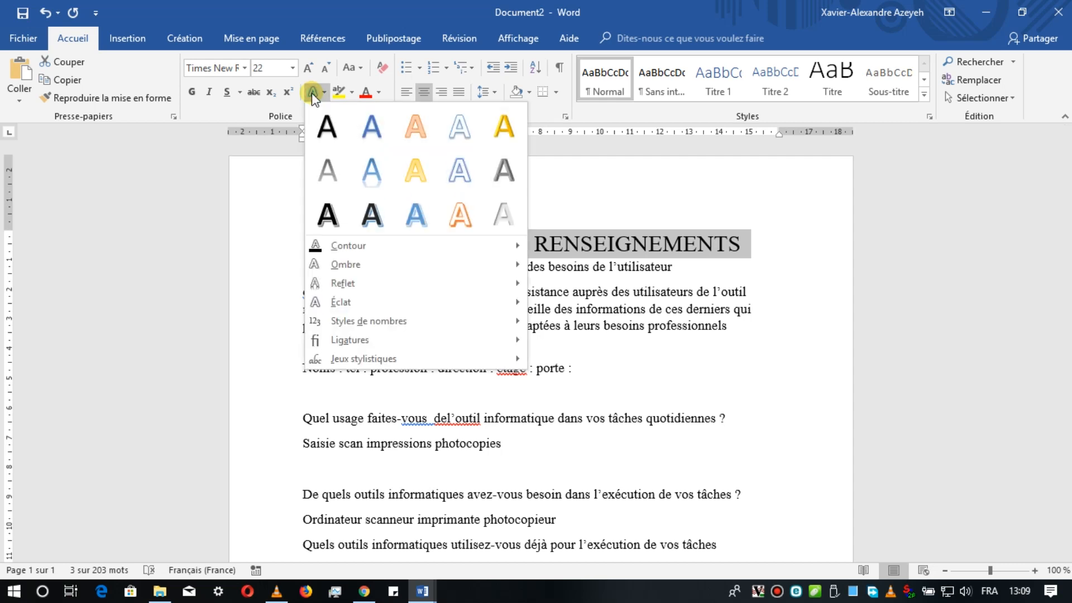
{"action": "left_click", "coordinate": [380, 169]}
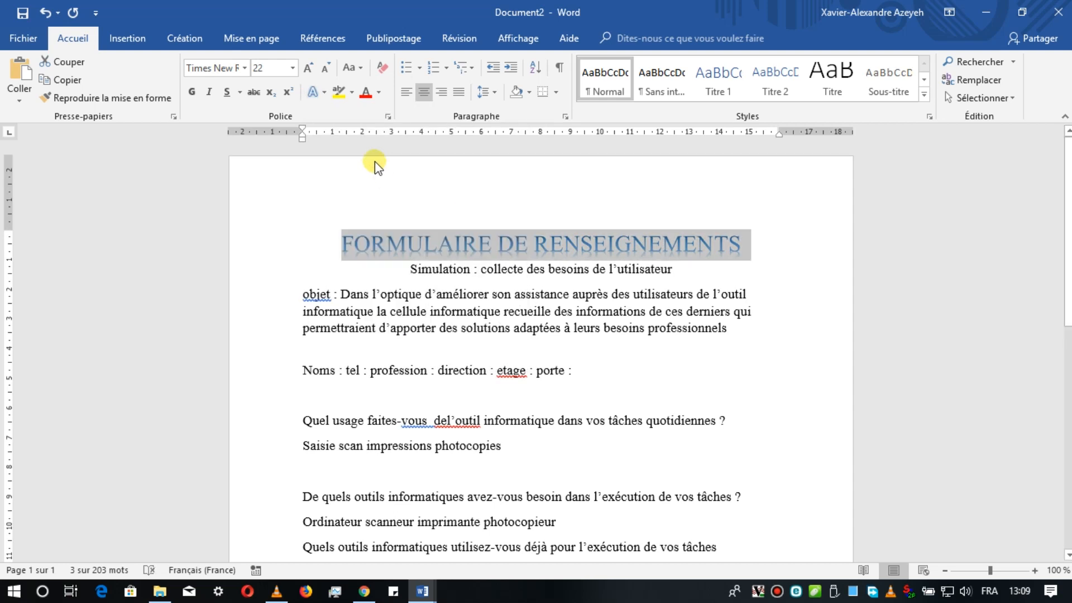
{"action": "left_click", "coordinate": [323, 95]}
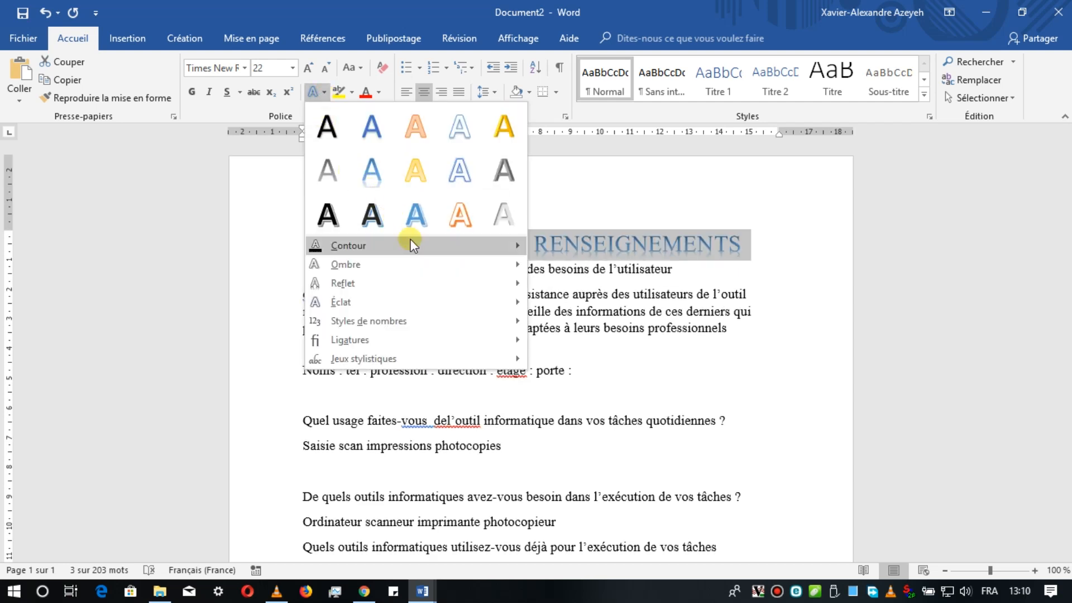
{"action": "mouse_move", "coordinate": [408, 241]}
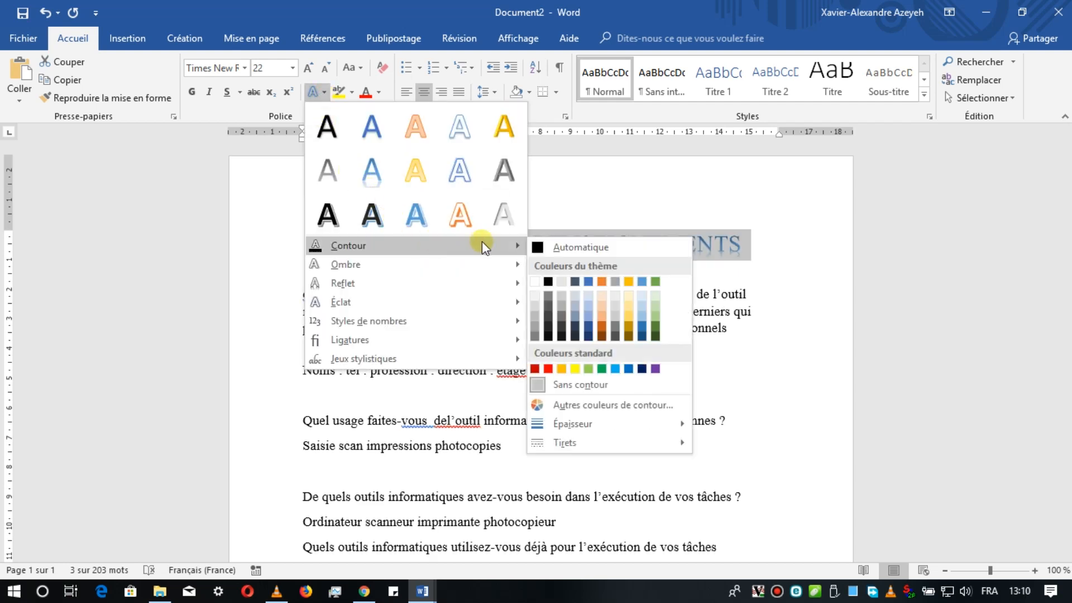
{"action": "mouse_move", "coordinate": [498, 248]}
{"action": "left_click", "coordinate": [589, 280]}
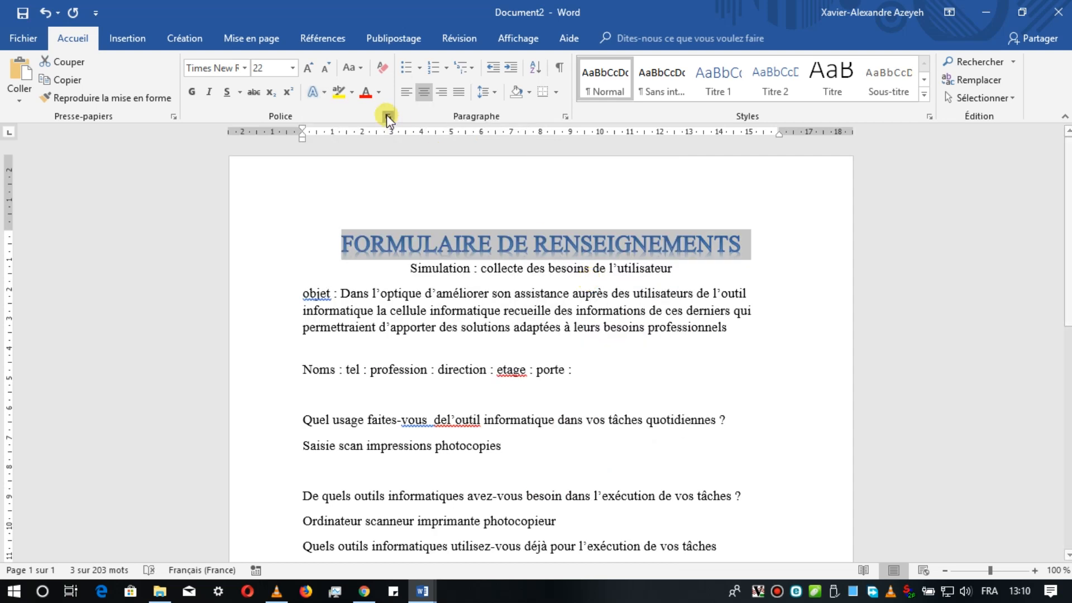
Step: Add an outer shadow from the third row, first option, and the first blue glow variation to the title
{"action": "left_click", "coordinate": [325, 95]}
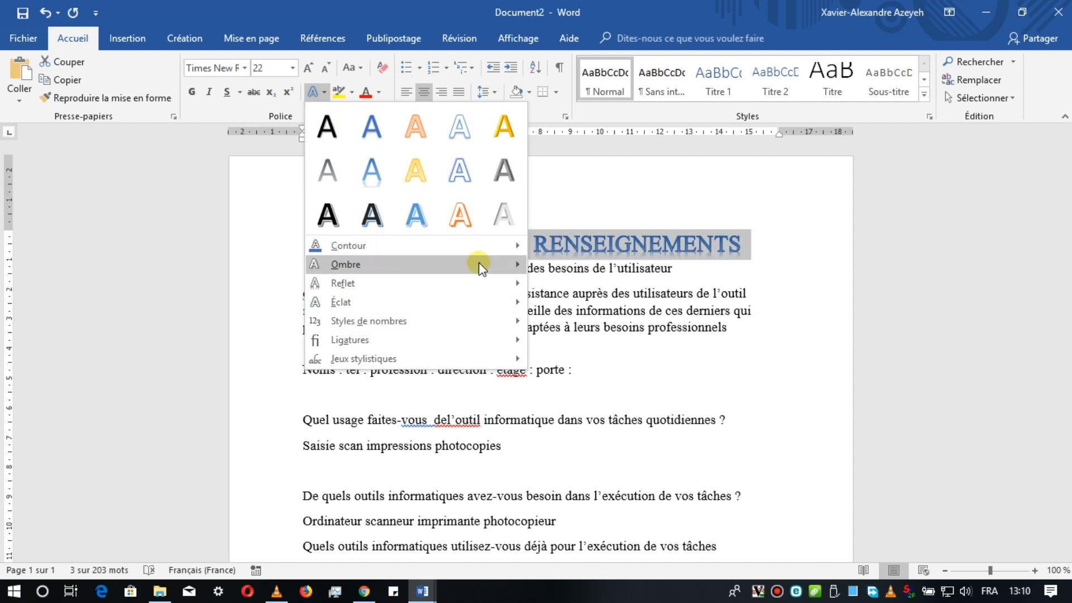
{"action": "mouse_move", "coordinate": [482, 267]}
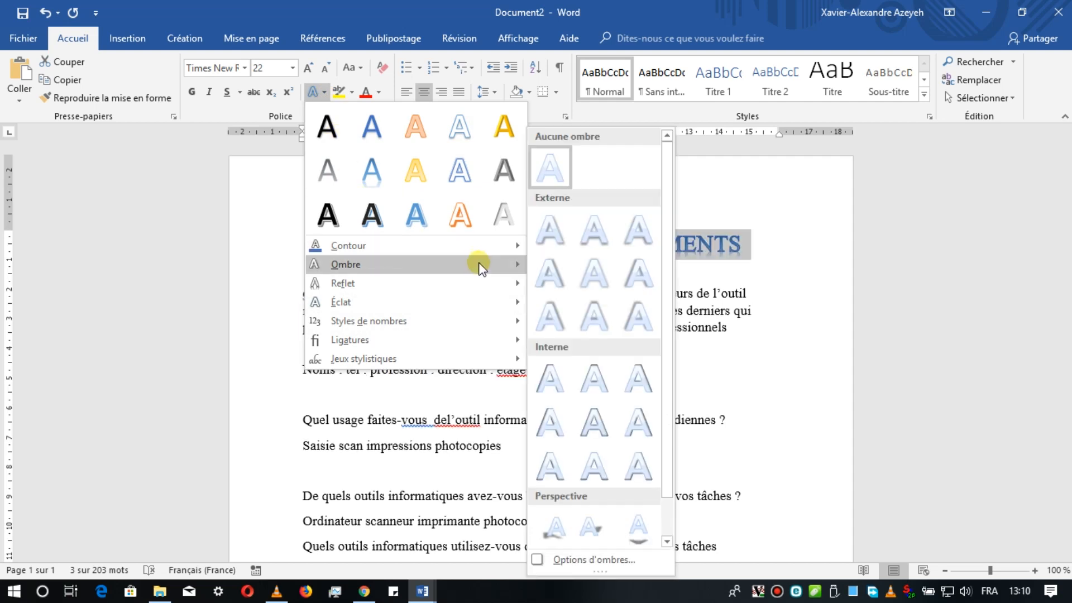
{"action": "left_click", "coordinate": [553, 328]}
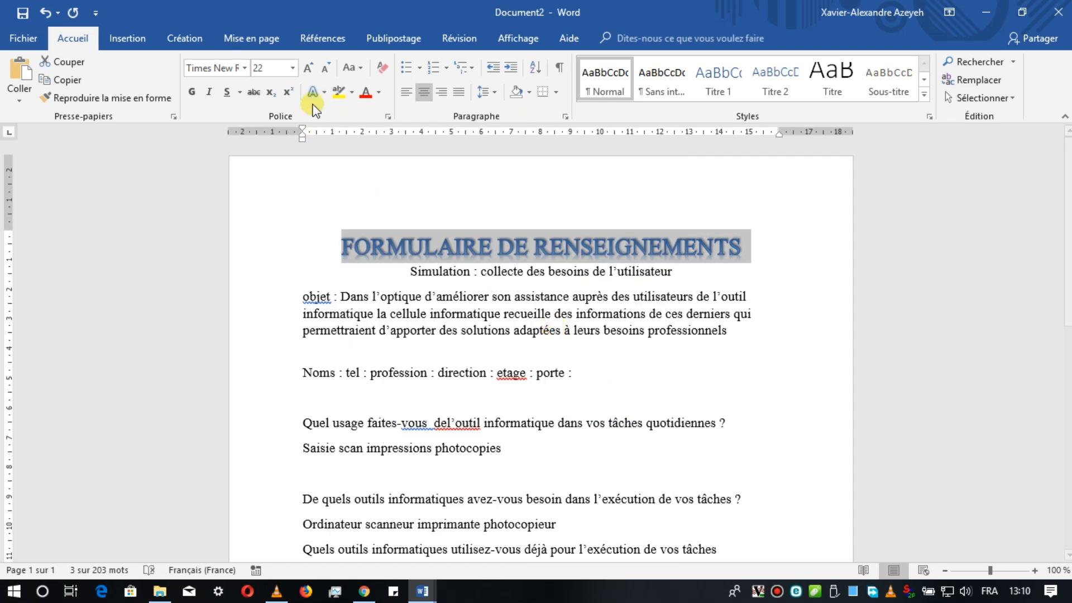
{"action": "left_click", "coordinate": [325, 93]}
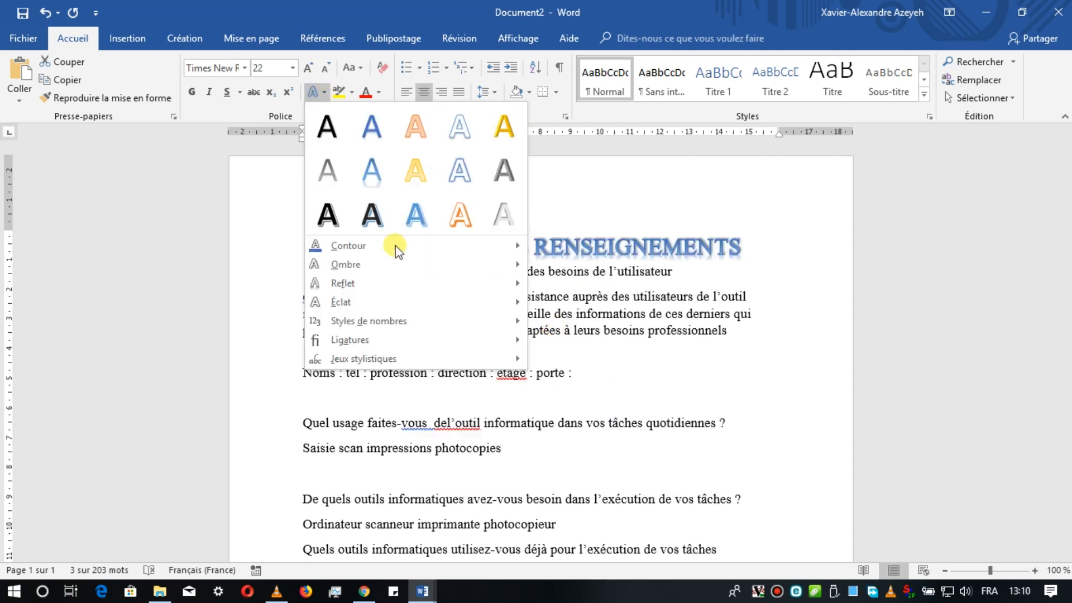
{"action": "mouse_move", "coordinate": [501, 301]}
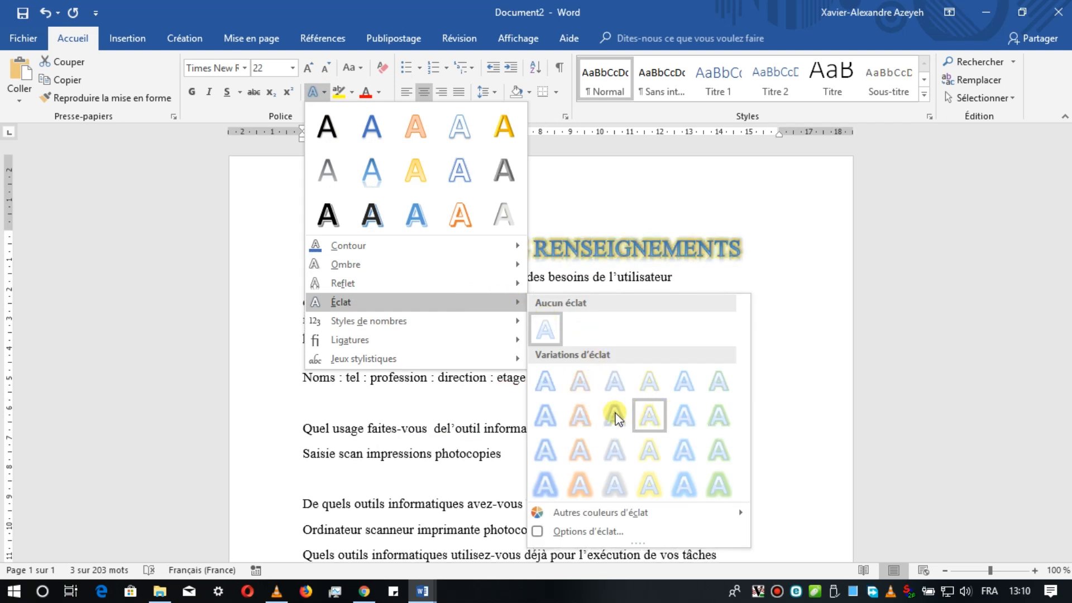
{"action": "left_click", "coordinate": [545, 386]}
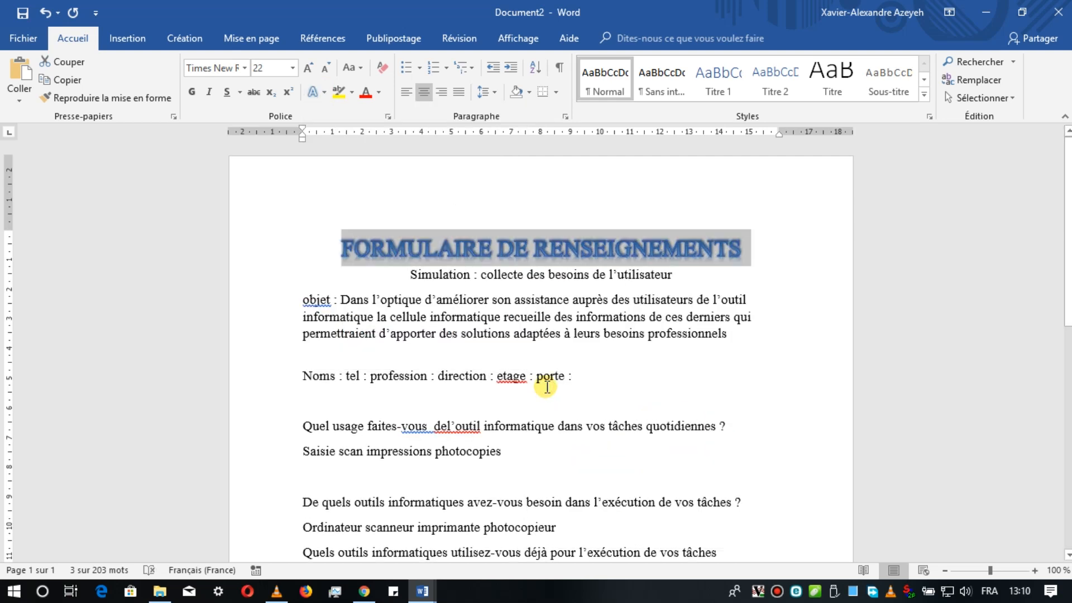
Step: Convert the line "Simulation : collecte des besoins de l'utilisateur" to uppercase
{"action": "left_click", "coordinate": [427, 275]}
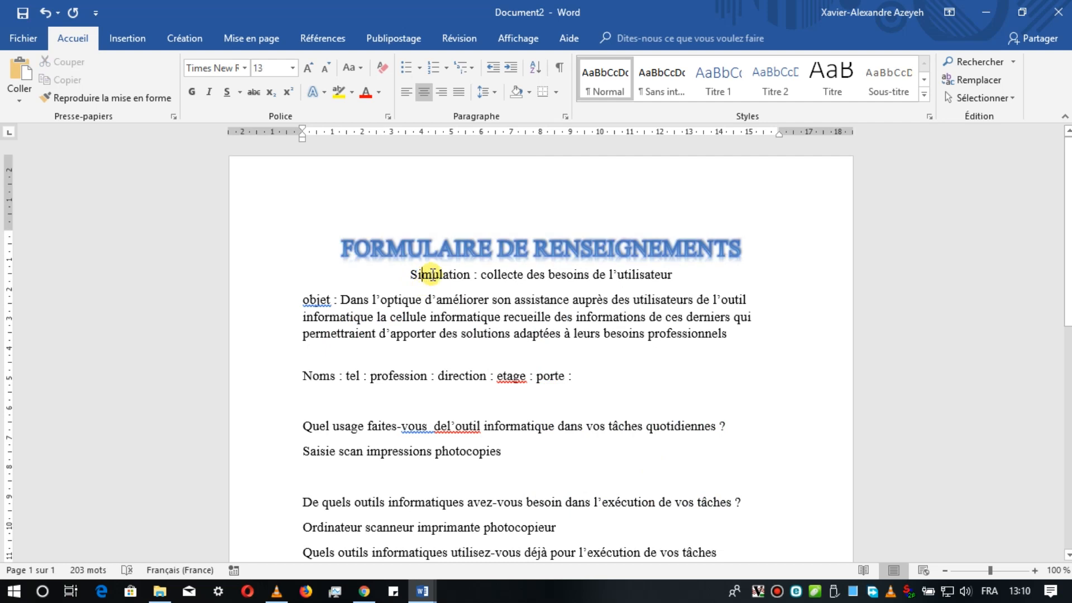
{"action": "left_click_drag", "start_coordinate": [412, 275], "coordinate": [642, 268]}
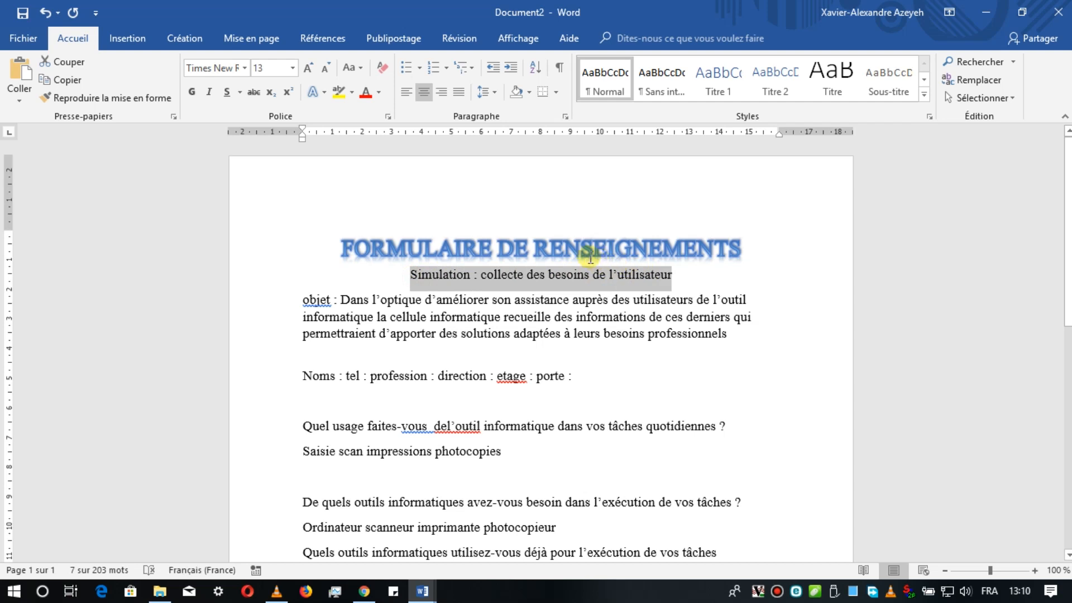
{"action": "left_click", "coordinate": [357, 69]}
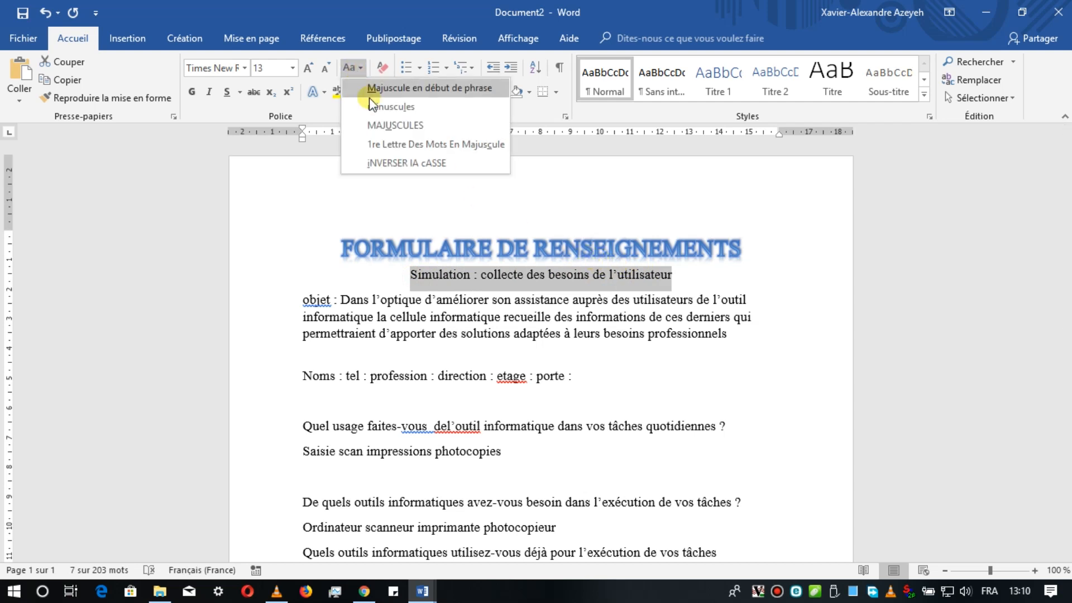
{"action": "left_click", "coordinate": [390, 125]}
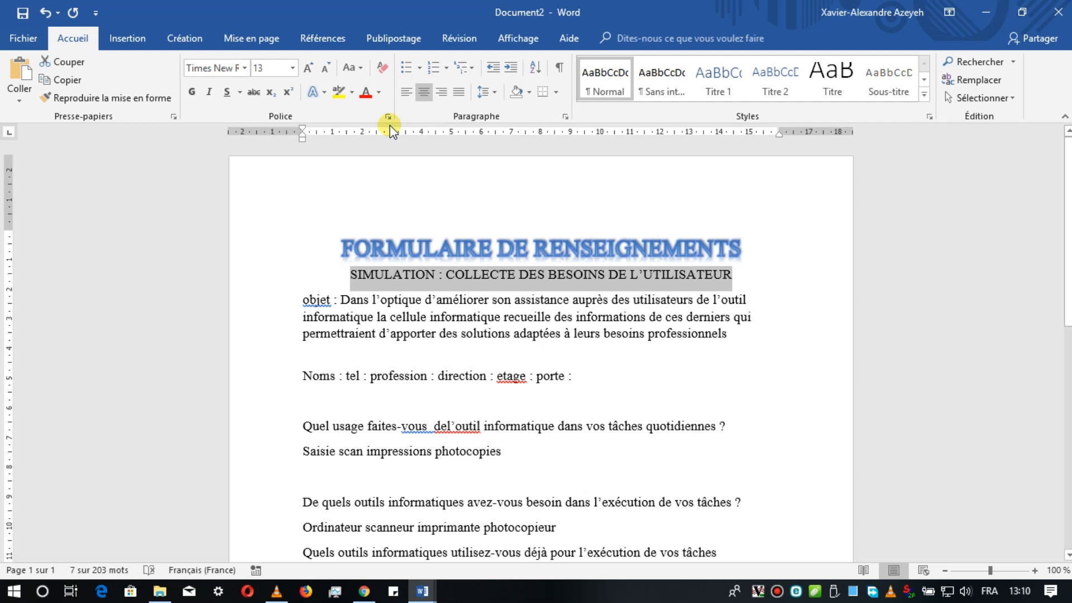
Step: Make the "SIMULATION" subtitle line bold and set its font size to 12
{"action": "left_click", "coordinate": [326, 69]}
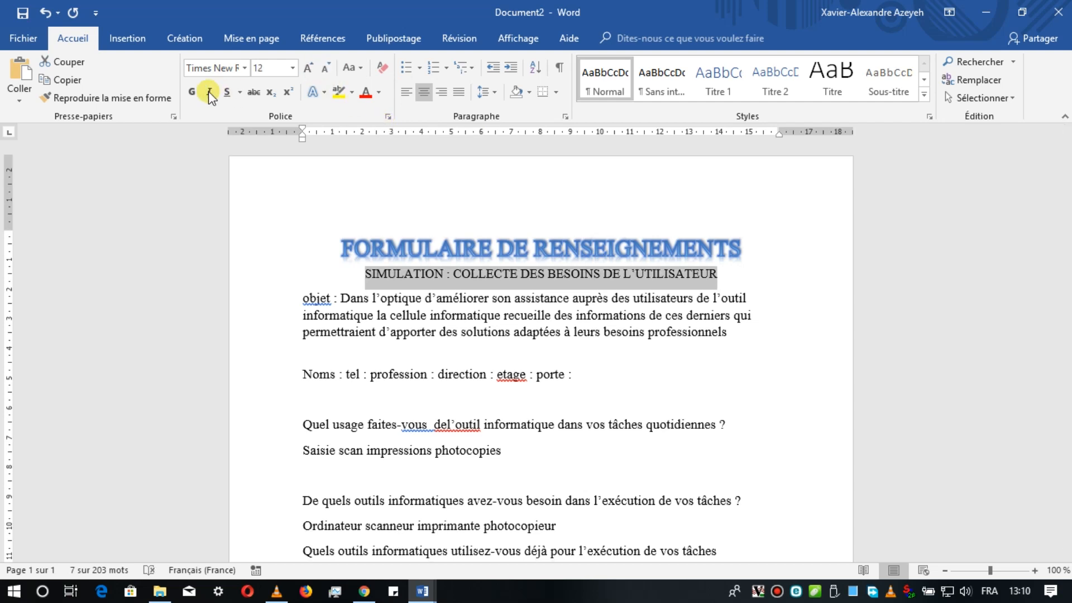
{"action": "left_click", "coordinate": [192, 92]}
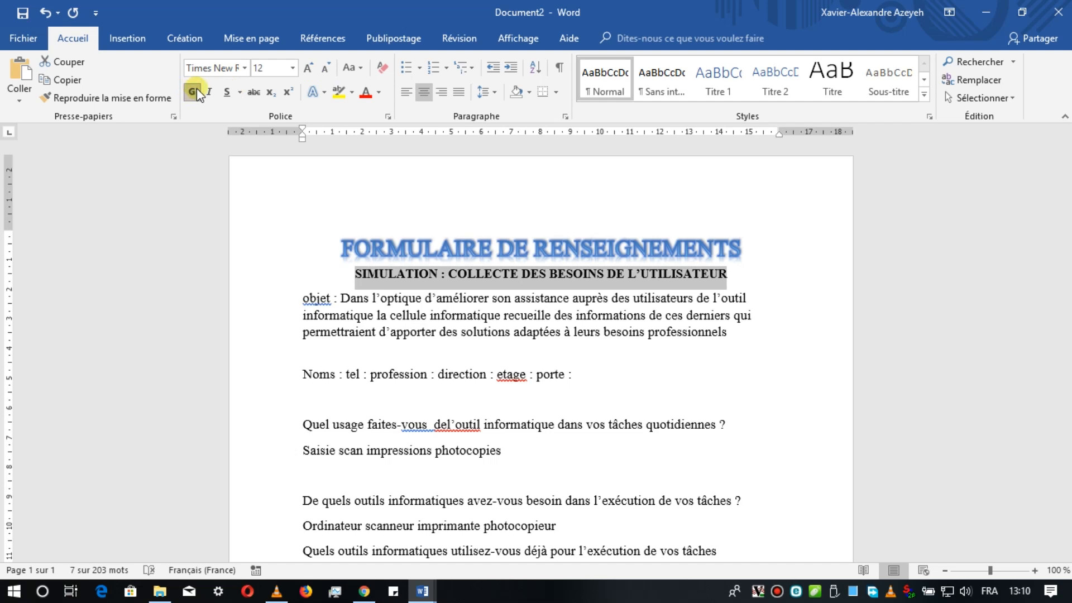
{"action": "left_click", "coordinate": [324, 69]}
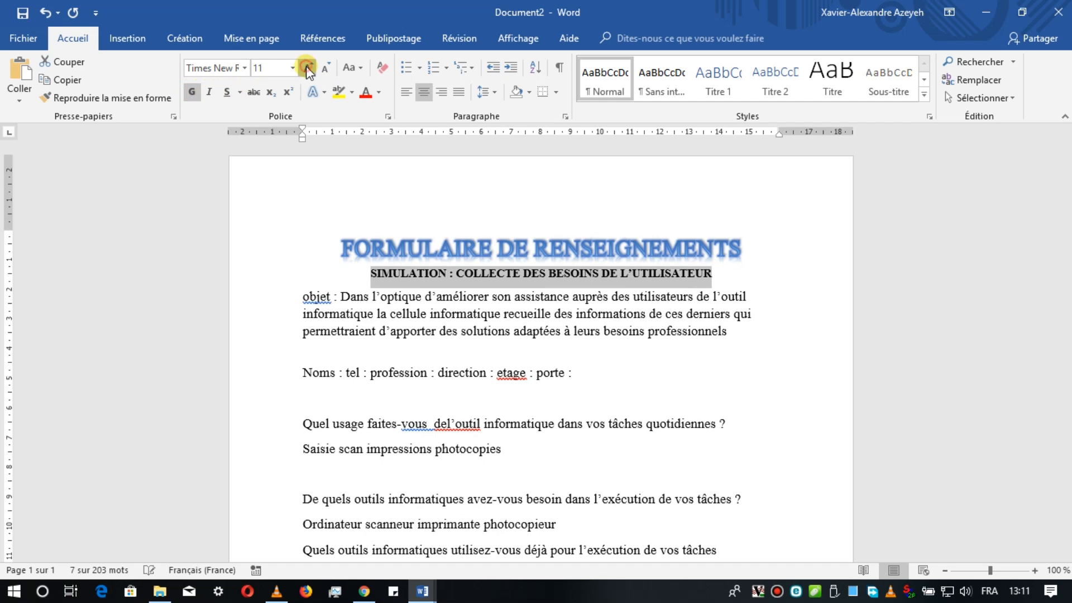
{"action": "left_click", "coordinate": [306, 66]}
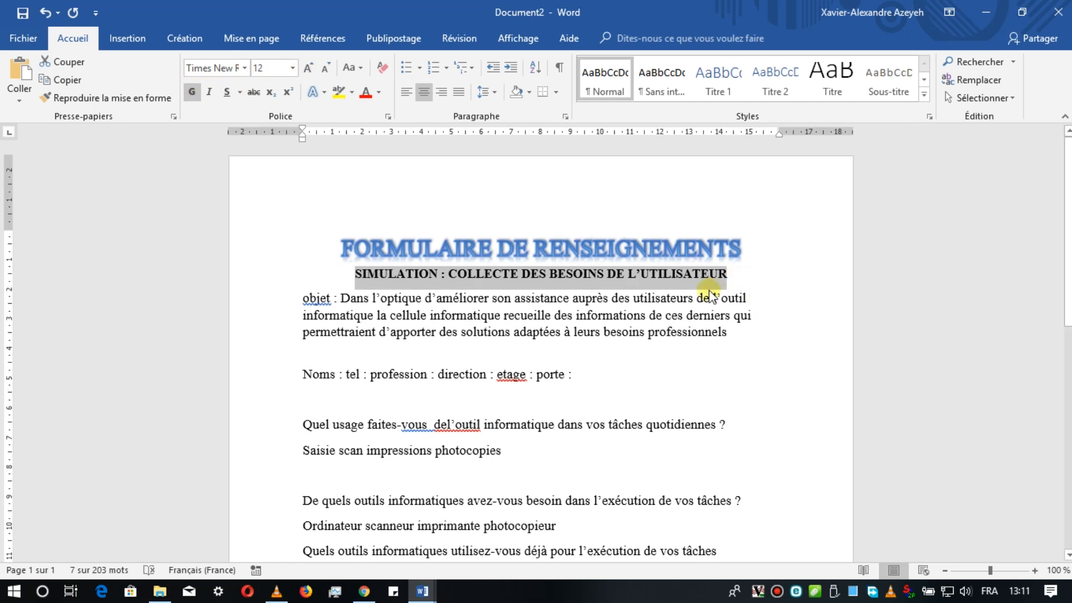
{"action": "left_click", "coordinate": [297, 299]}
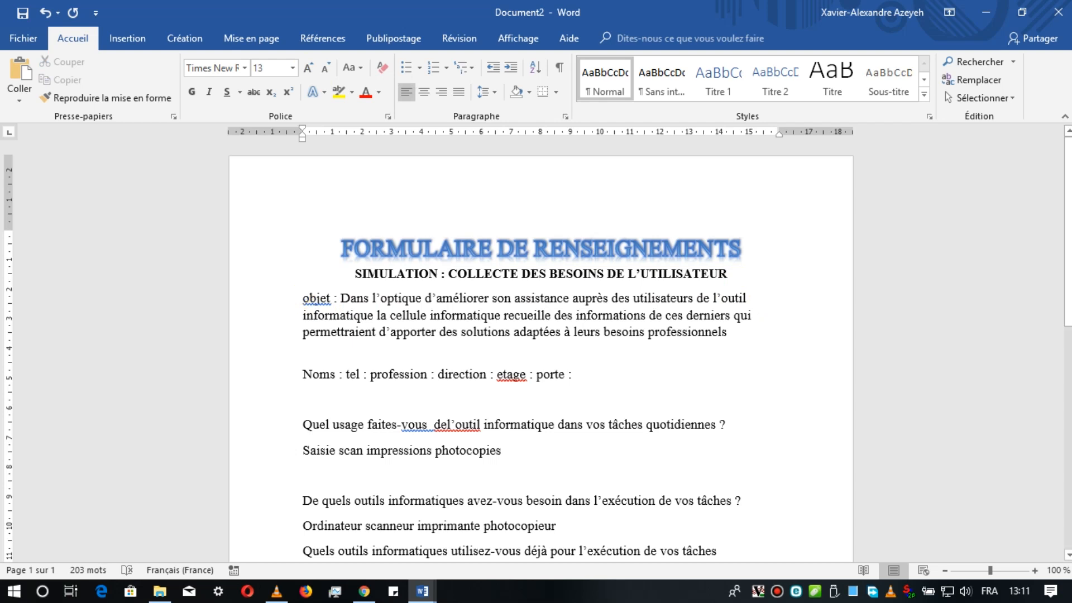
Step: Add an empty line above the "objet :" paragraph, then convert that label to uppercase and underline it
{"action": "key", "text": "Return"}
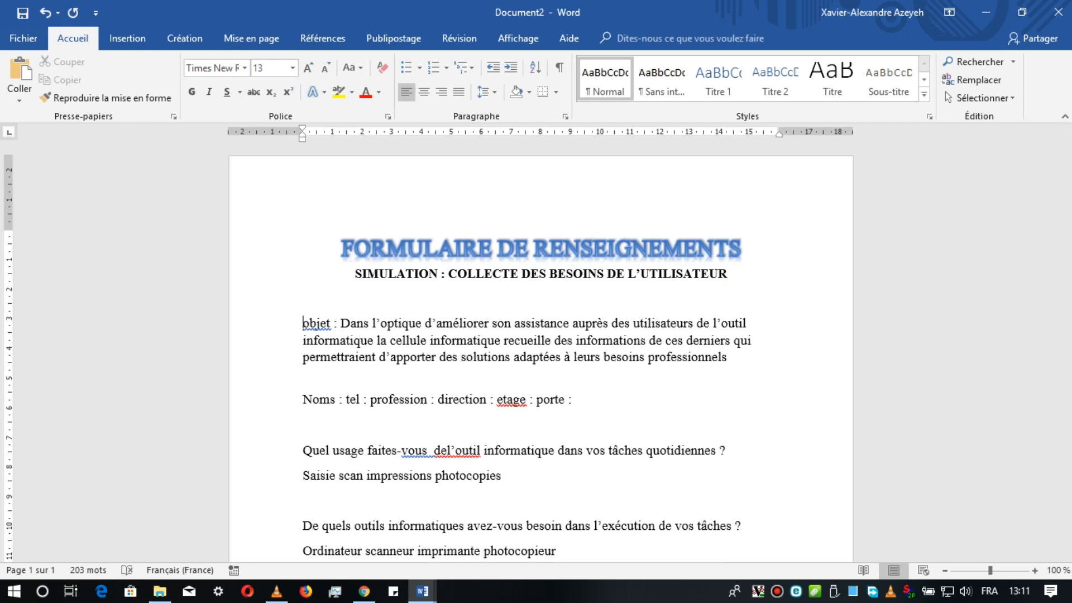
{"action": "key", "text": "shift+Right"}
{"action": "key", "text": "shift+Right"}
{"action": "key", "text": "shift+Right"}
{"action": "key", "text": "shift+Right"}
{"action": "key", "text": "shift+Right"}
{"action": "key", "text": "shift+Right"}
{"action": "key", "text": "shift+Right"}
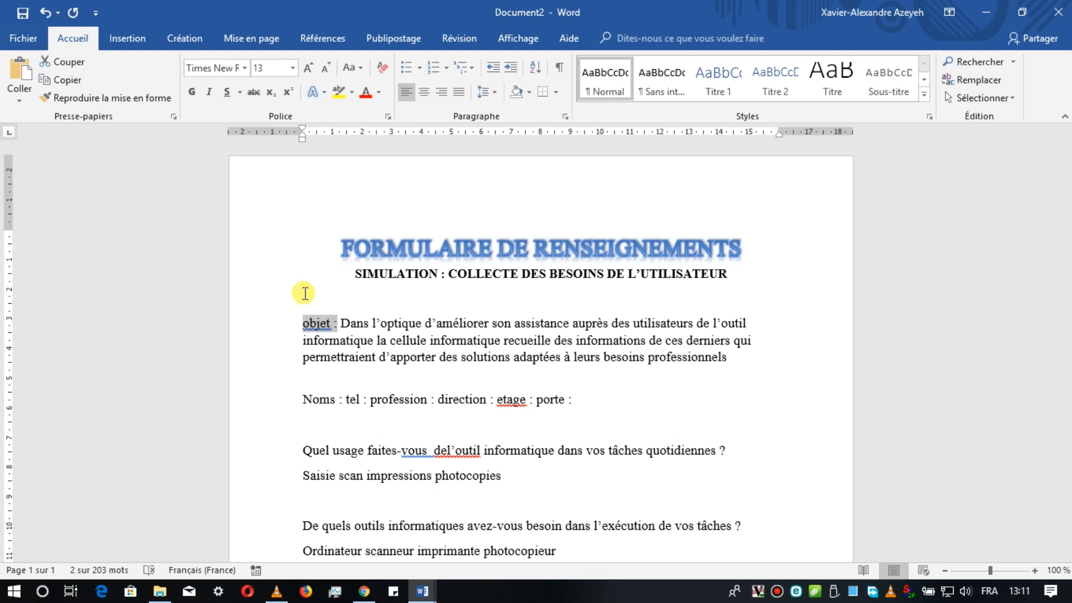
{"action": "left_click", "coordinate": [358, 70]}
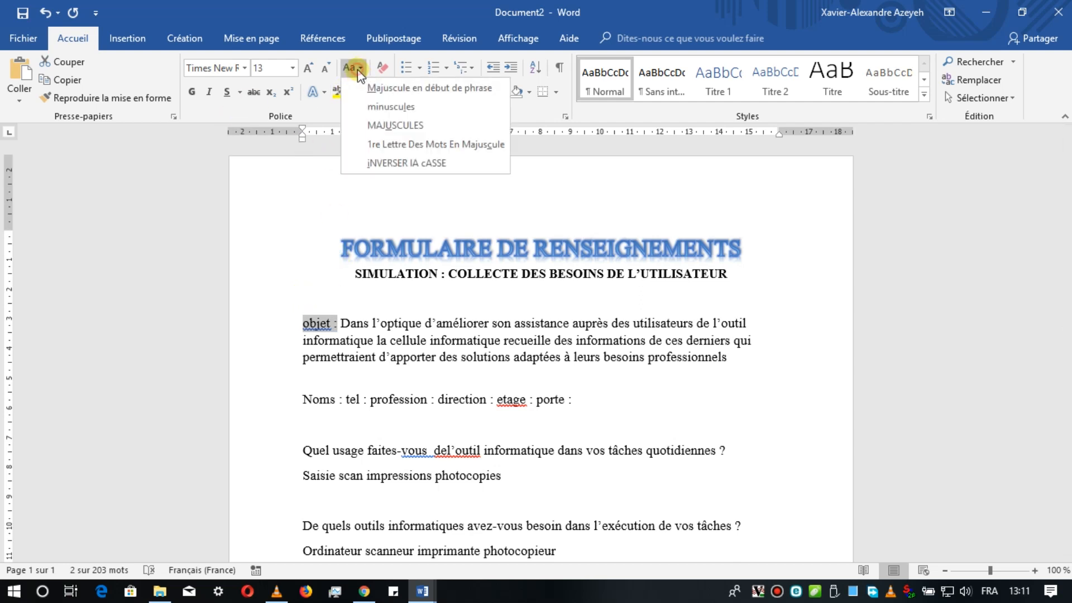
{"action": "left_click", "coordinate": [371, 125]}
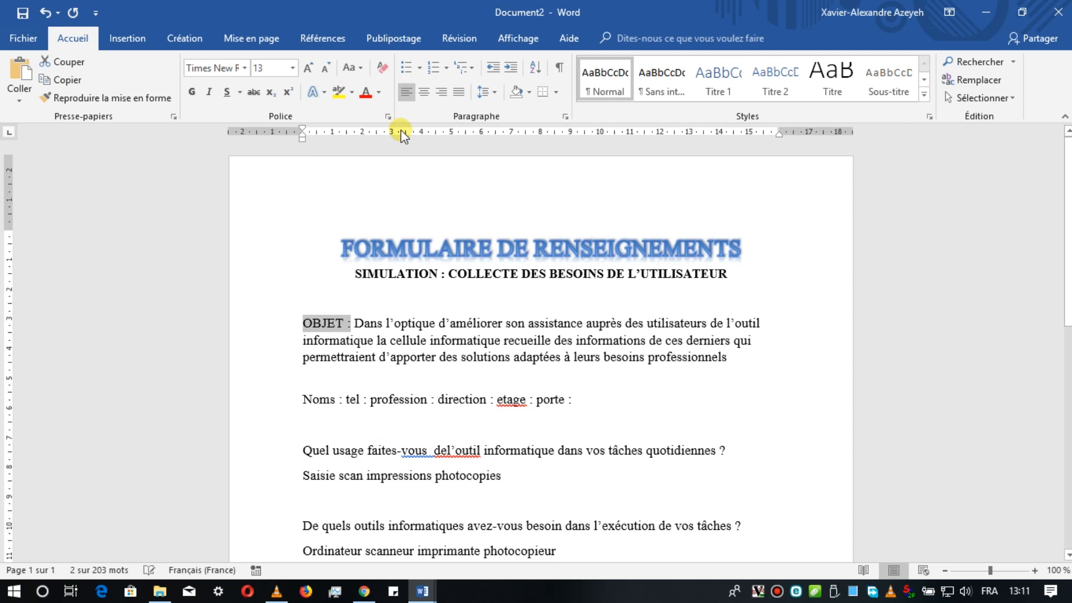
{"action": "left_click", "coordinate": [227, 93]}
Step: Move the text following "OBJET :" into its own paragraph and justify it
{"action": "left_click", "coordinate": [355, 323]}
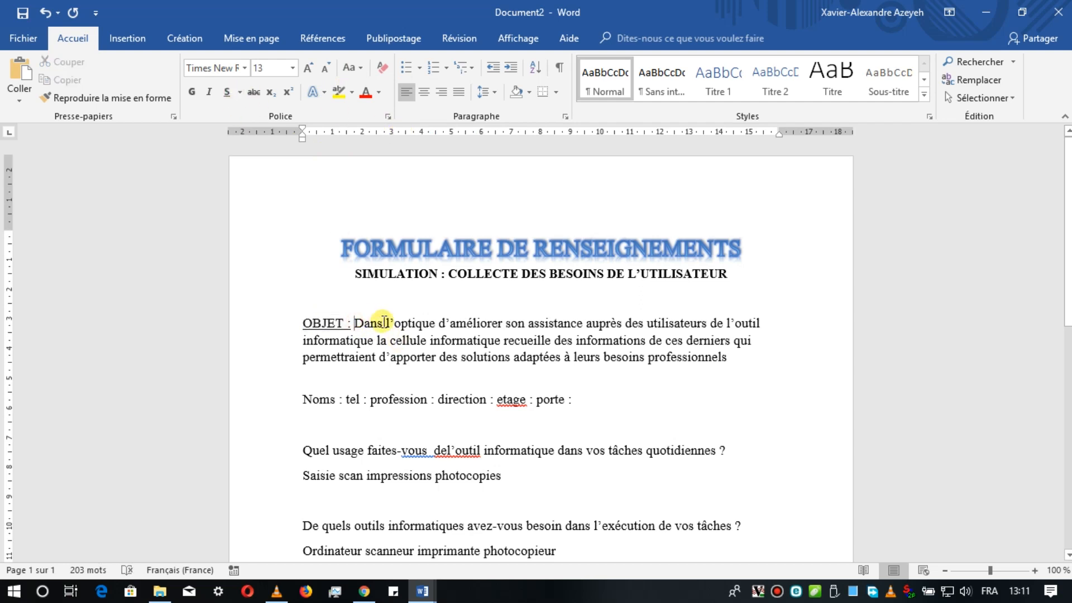
{"action": "key", "text": "Return"}
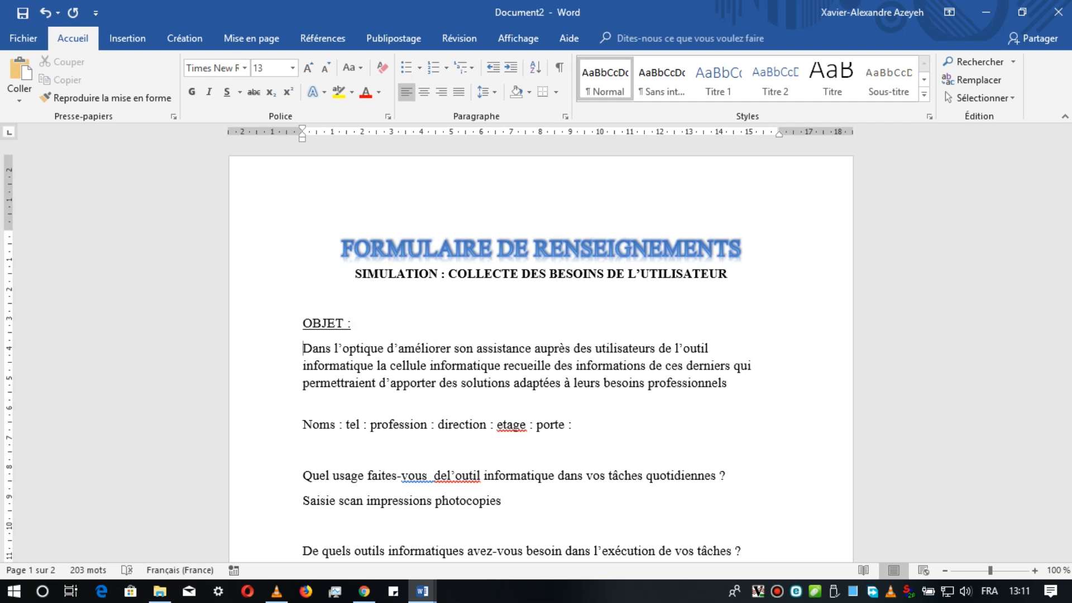
{"action": "key", "text": "shift+Down"}
{"action": "key", "text": "shift+Down"}
{"action": "key", "text": "shift+Down"}
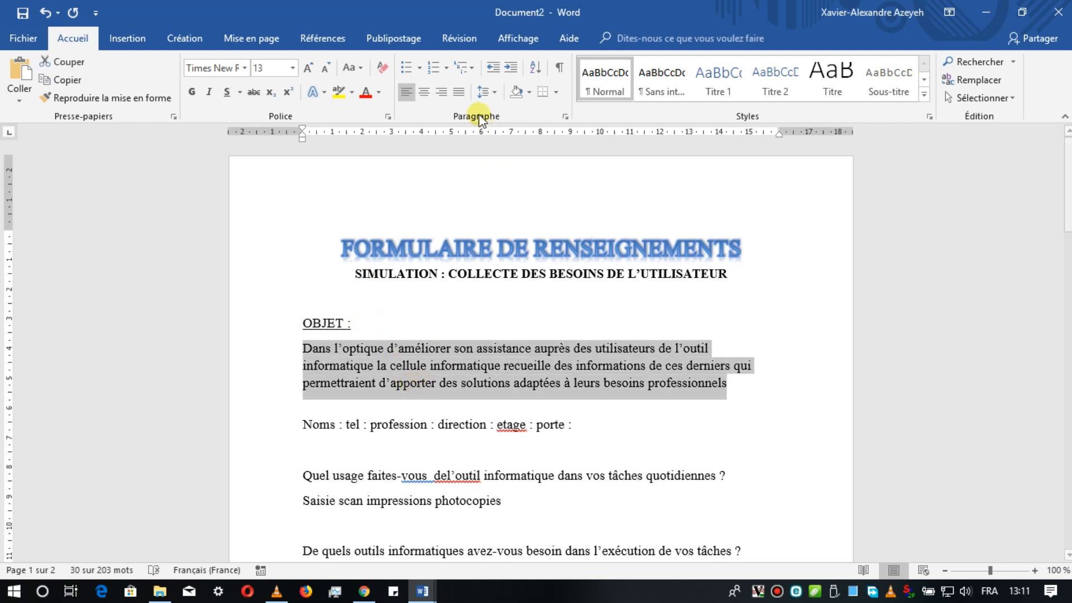
{"action": "left_click", "coordinate": [459, 92]}
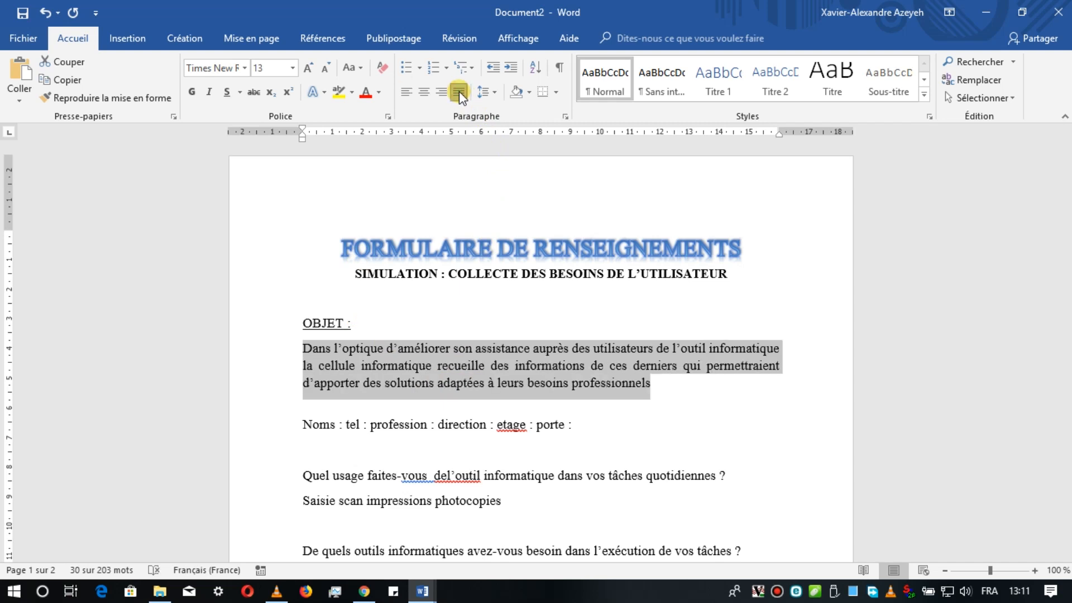
{"action": "left_click", "coordinate": [564, 385]}
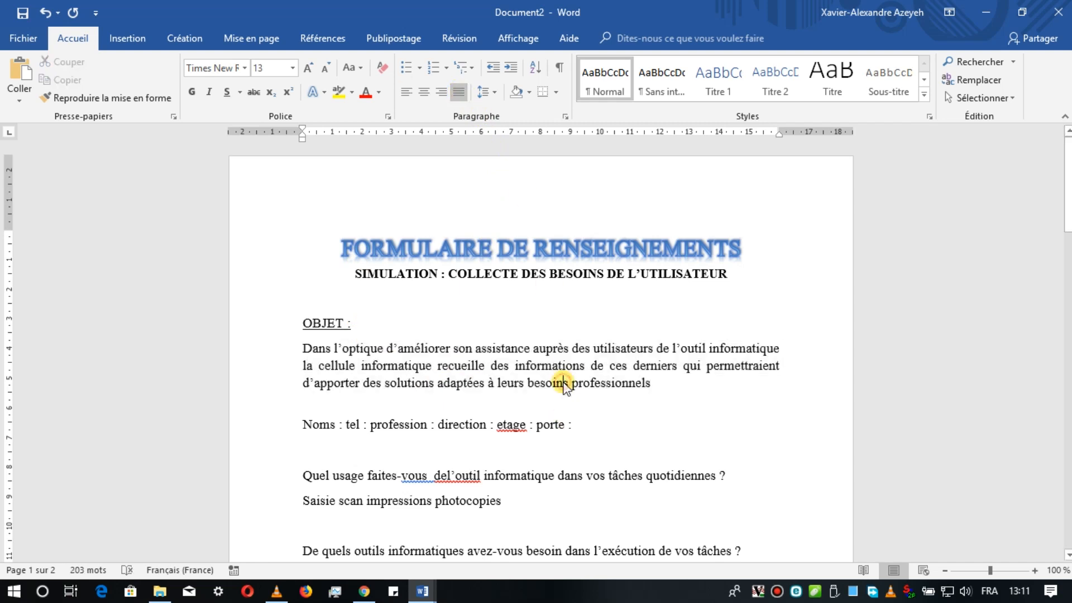
Step: Place the cursor after "Noms :" and enable the Développeur tab in Word's ribbon customization options
{"action": "left_click", "coordinate": [345, 425]}
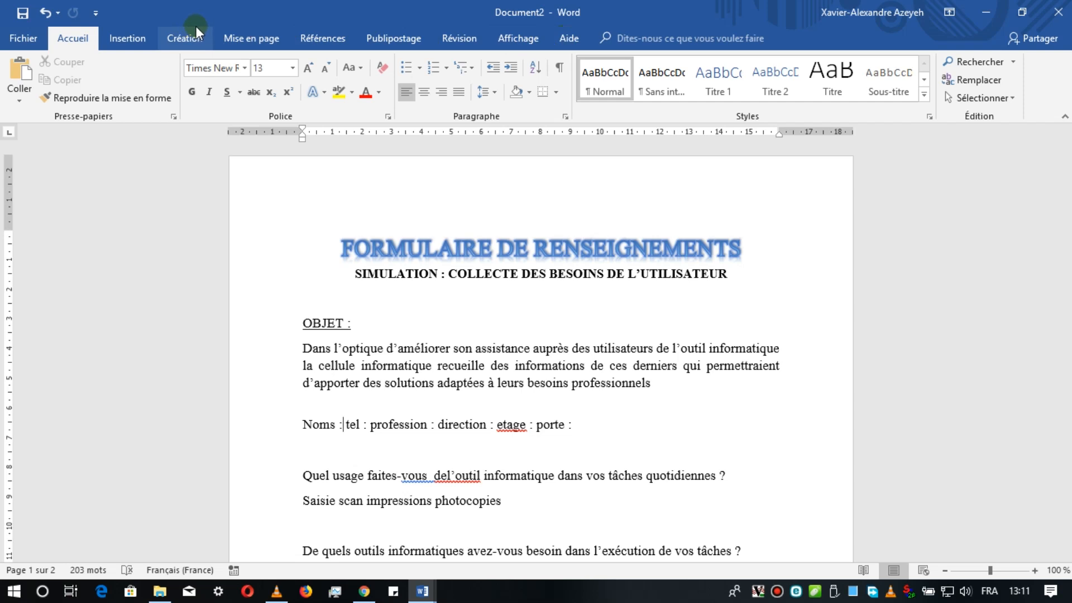
{"action": "left_click", "coordinate": [23, 39]}
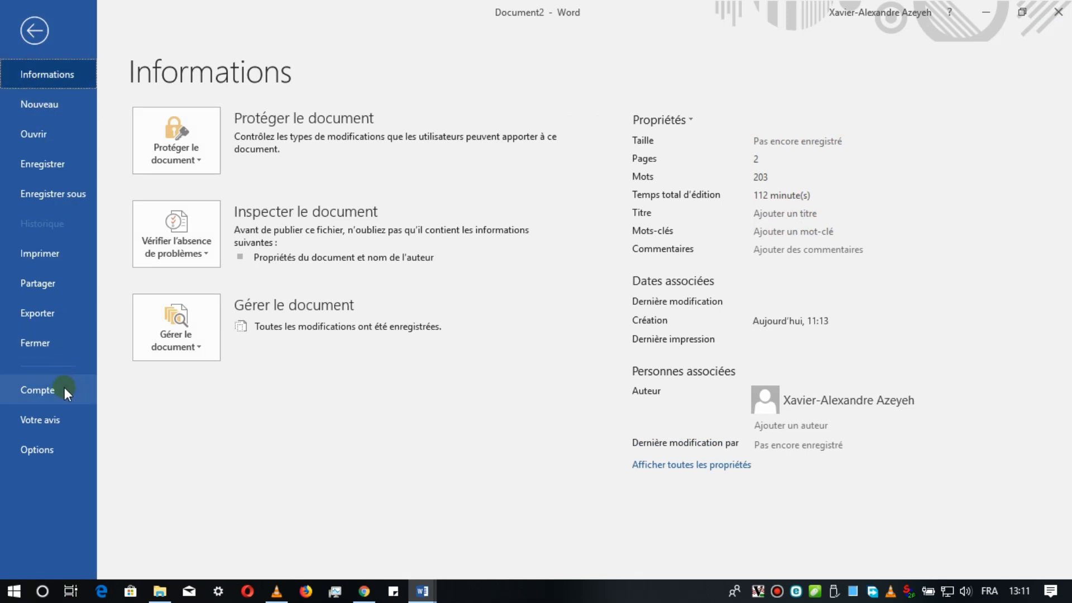
{"action": "left_click", "coordinate": [47, 447]}
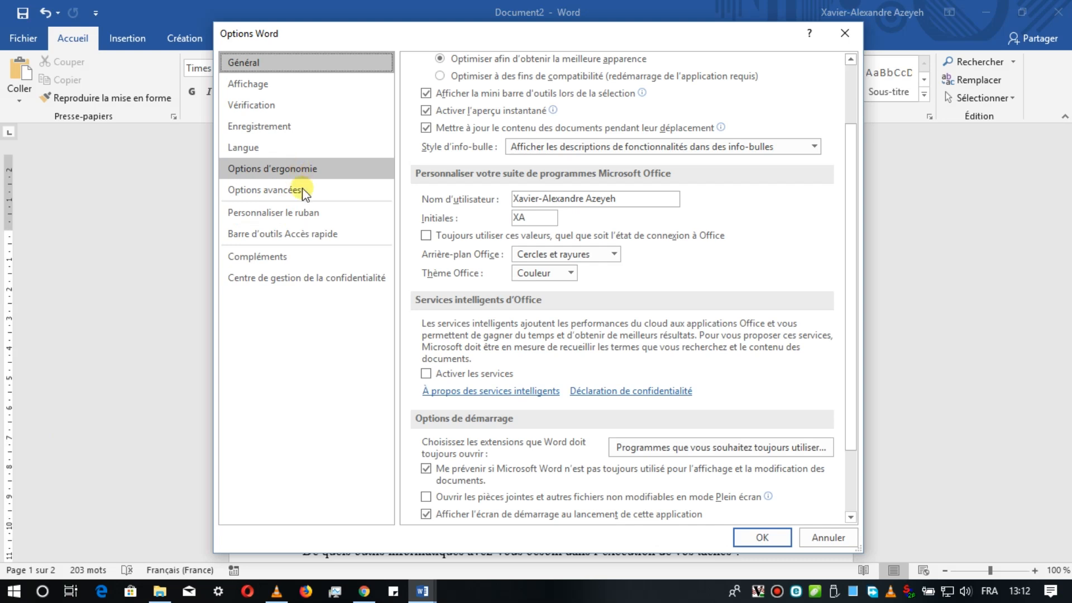
{"action": "left_click", "coordinate": [329, 213]}
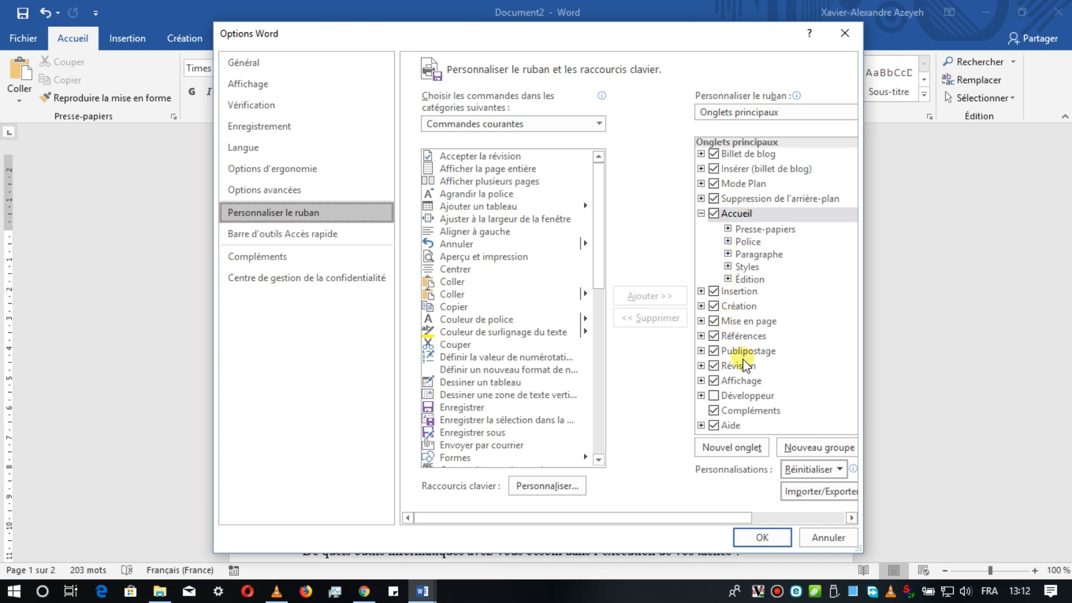
{"action": "left_click", "coordinate": [714, 397]}
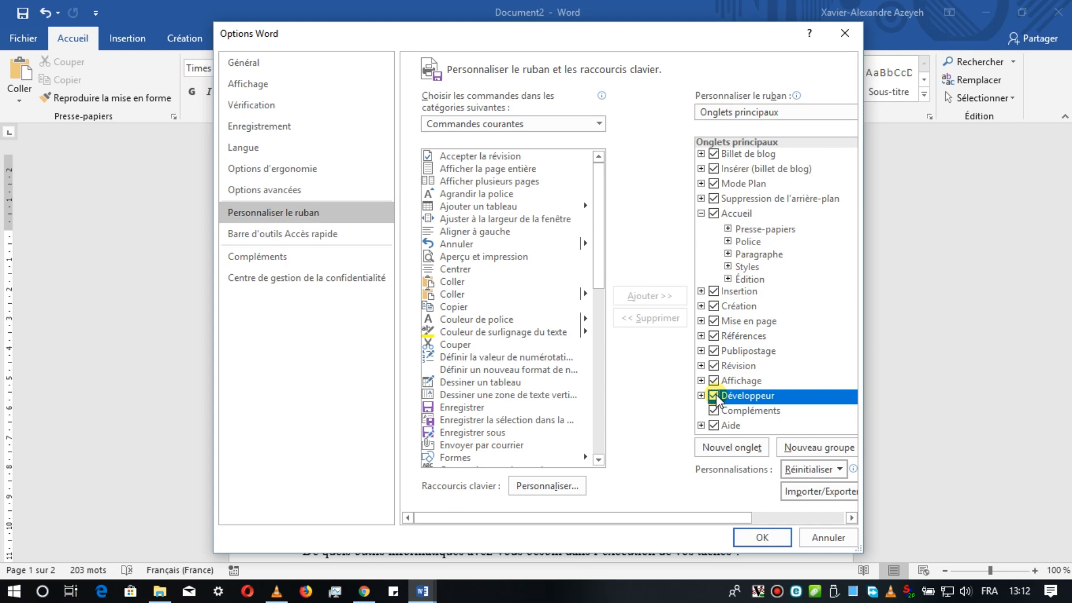
{"action": "left_click", "coordinate": [770, 537]}
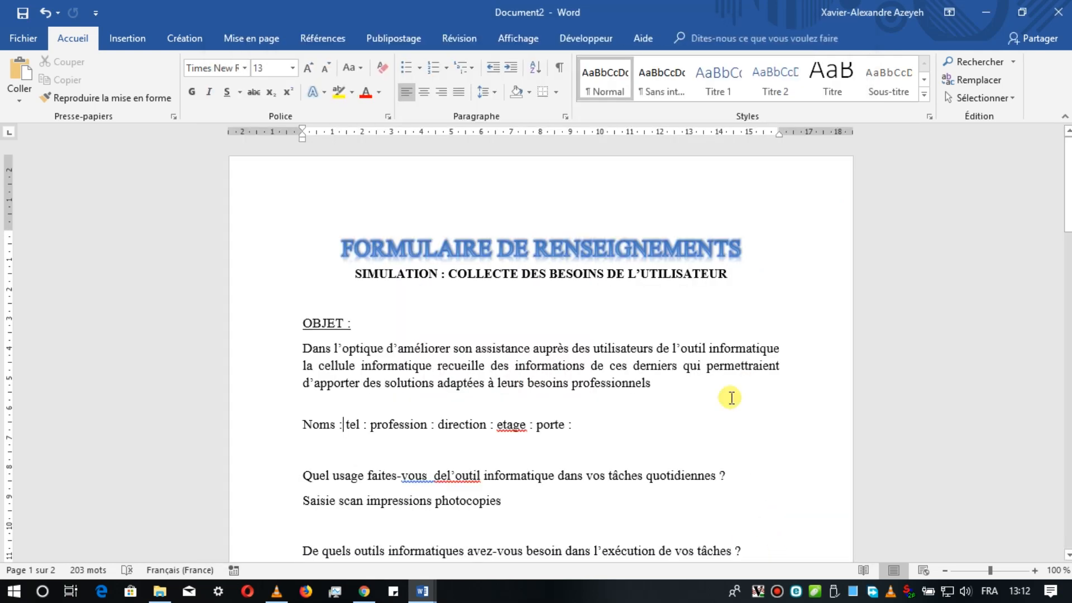
Step: Turn on design mode and insert a plain-text content control after "Noms :"
{"action": "left_click", "coordinate": [594, 40]}
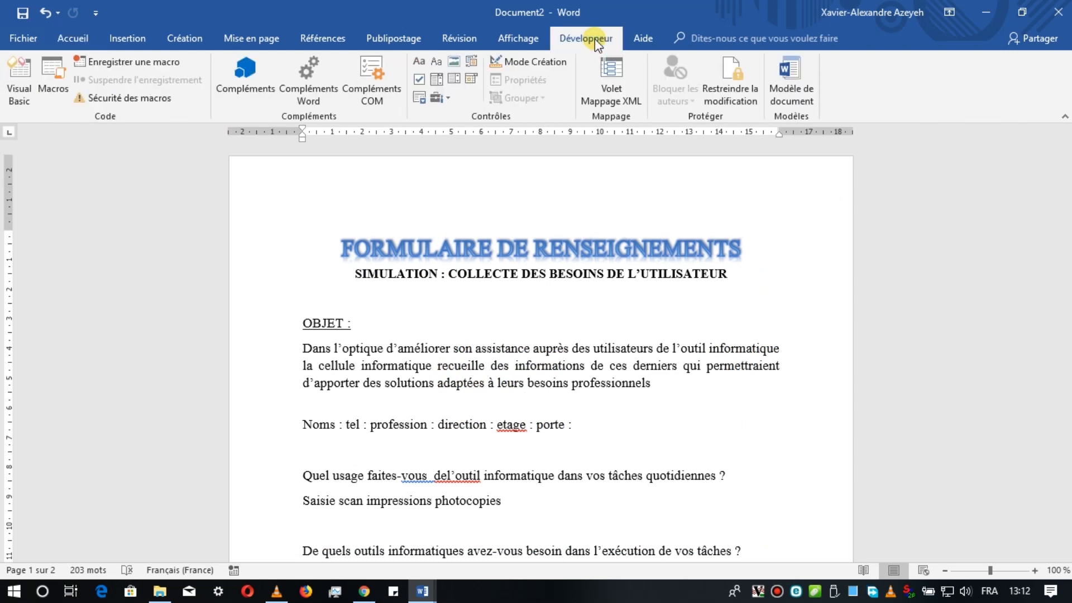
{"action": "left_click", "coordinate": [553, 62]}
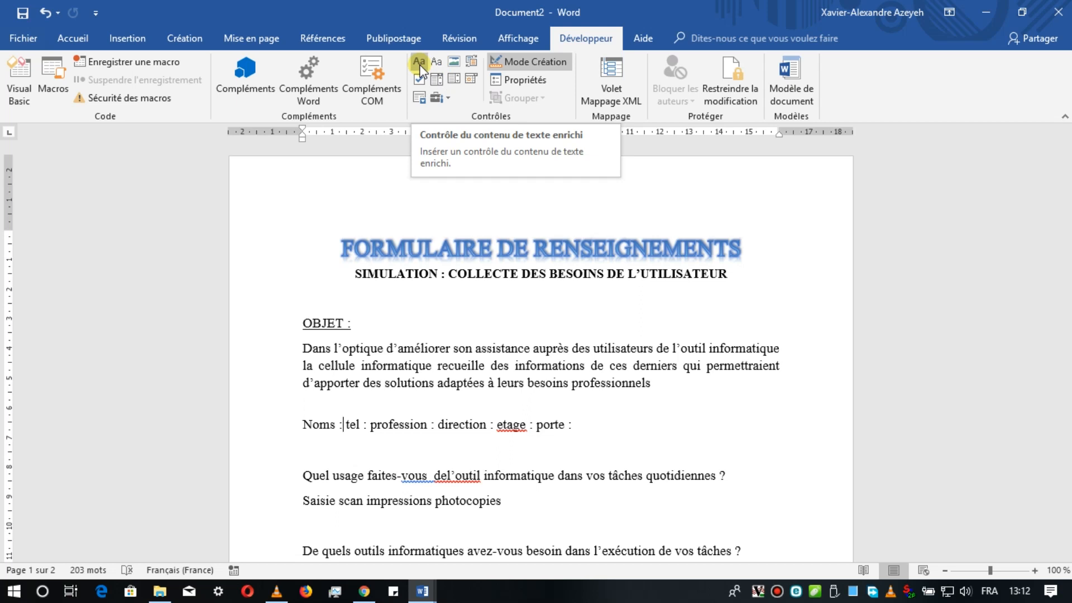
{"action": "left_click", "coordinate": [434, 60]}
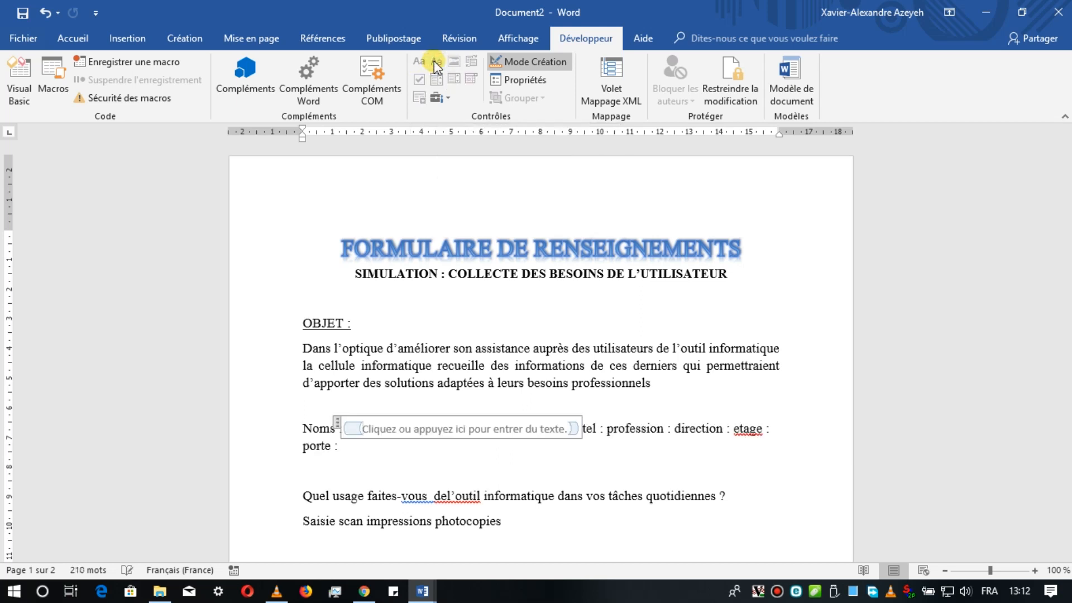
Step: Set the "Noms :" content control to display as "Balise de début/fin"
{"action": "left_click", "coordinate": [357, 430]}
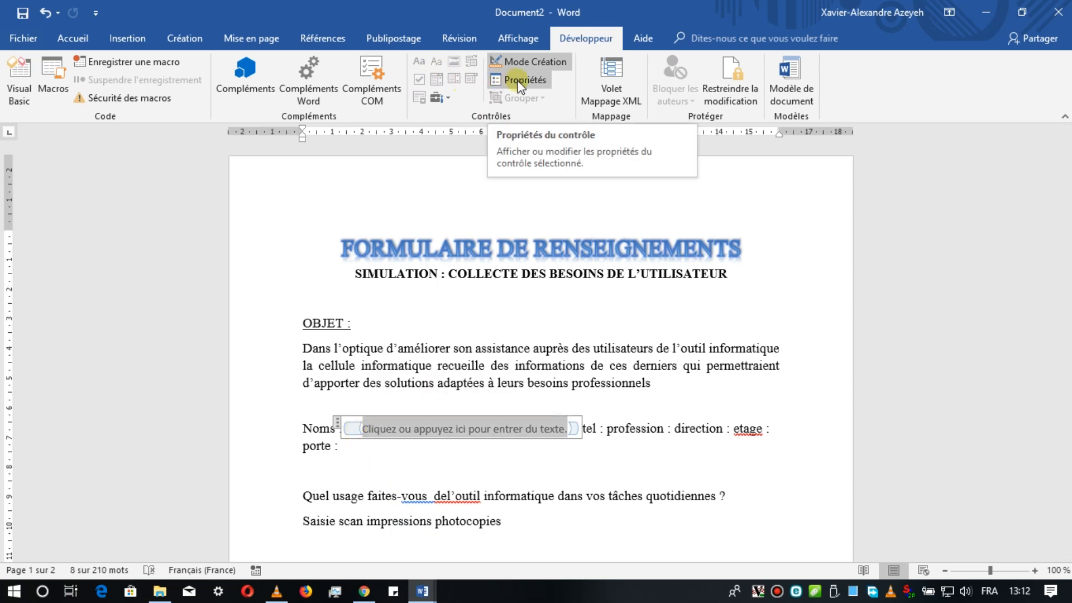
{"action": "left_click", "coordinate": [518, 82]}
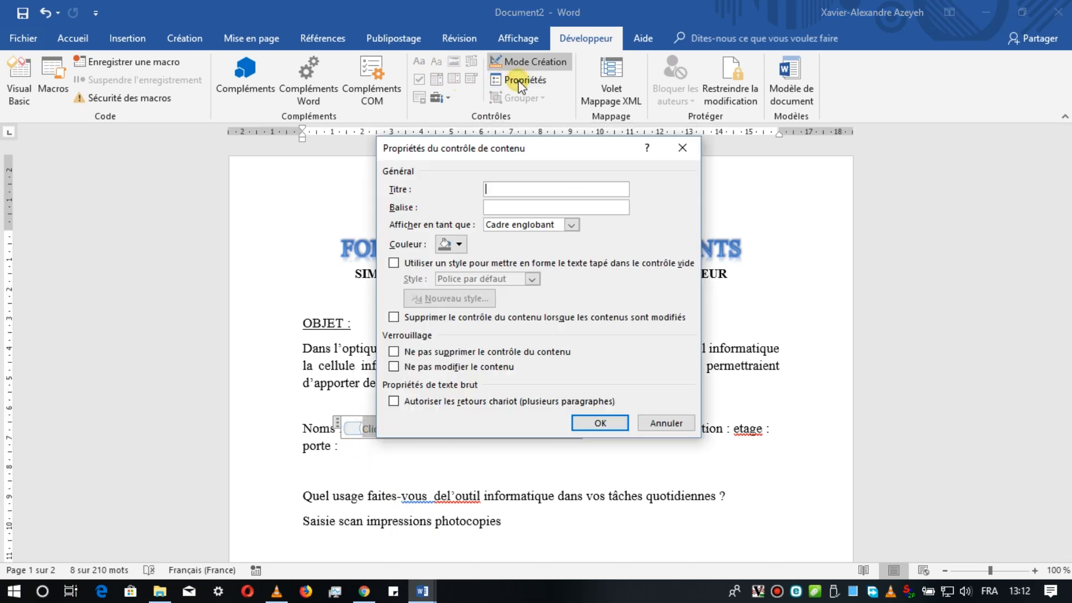
{"action": "left_click", "coordinate": [572, 224]}
{"action": "left_click", "coordinate": [563, 260]}
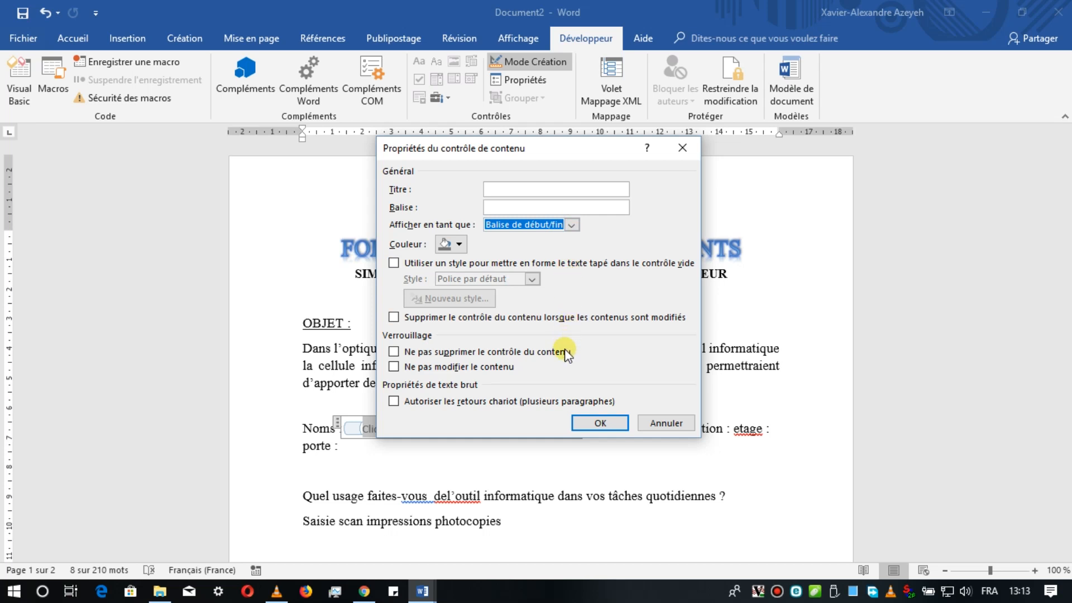
{"action": "left_click", "coordinate": [601, 424]}
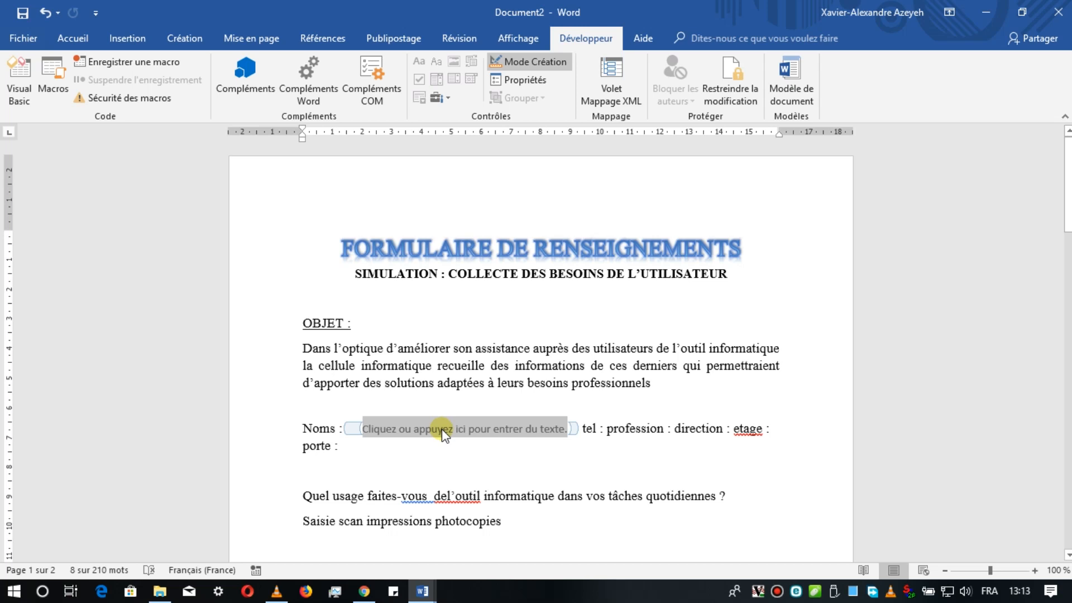
Step: Replace the placeholder text of the "Noms :" content control with "Veuillez insérez vos noms"
{"action": "type", "text": "V"}
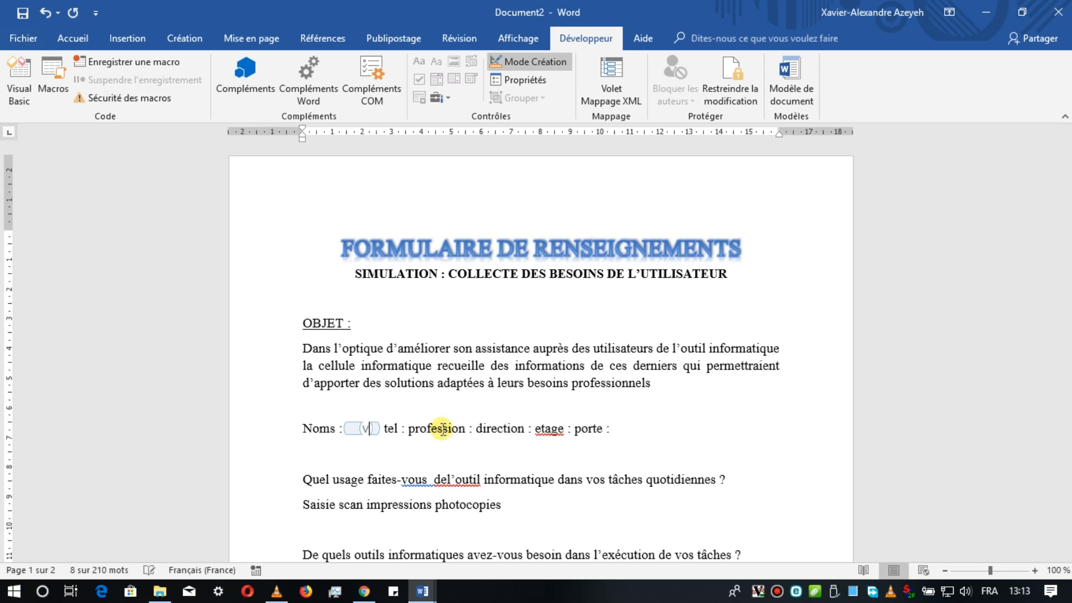
{"action": "type", "text": "euillez "}
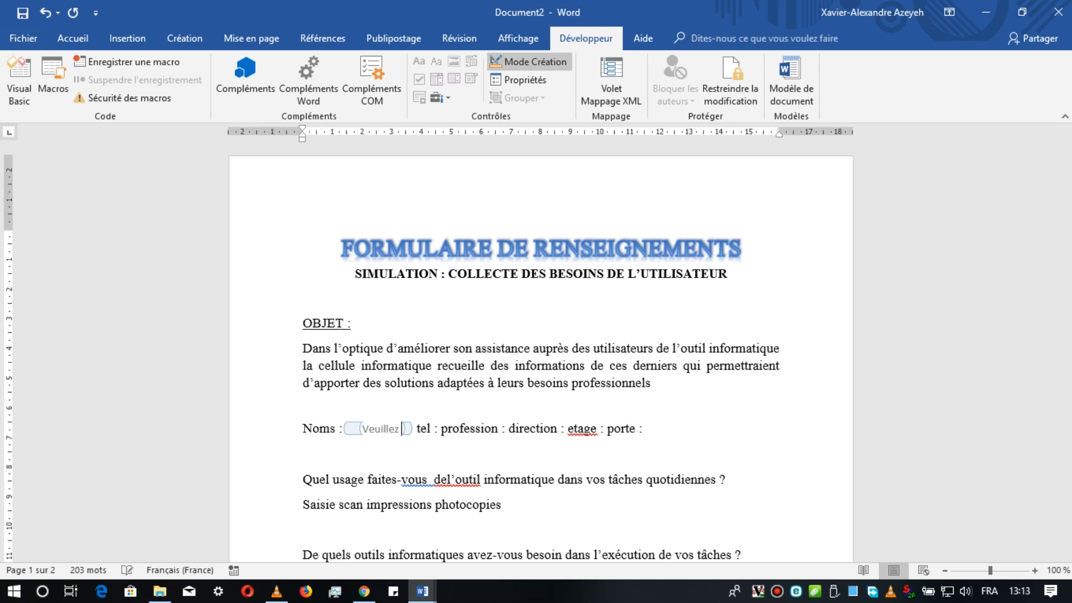
{"action": "type", "text": "insér"}
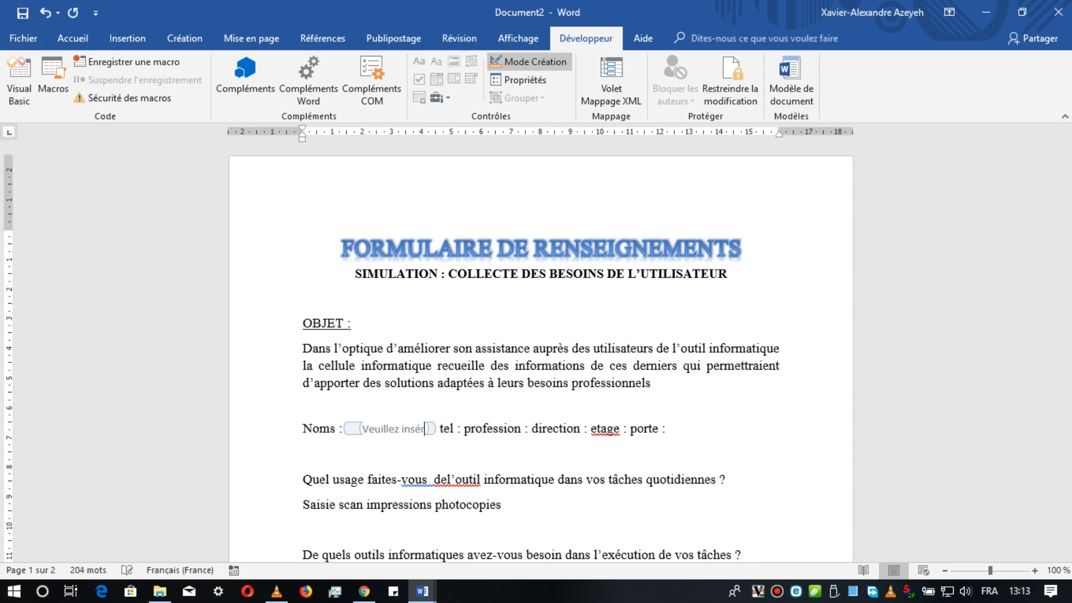
{"action": "type", "text": "ez vos"}
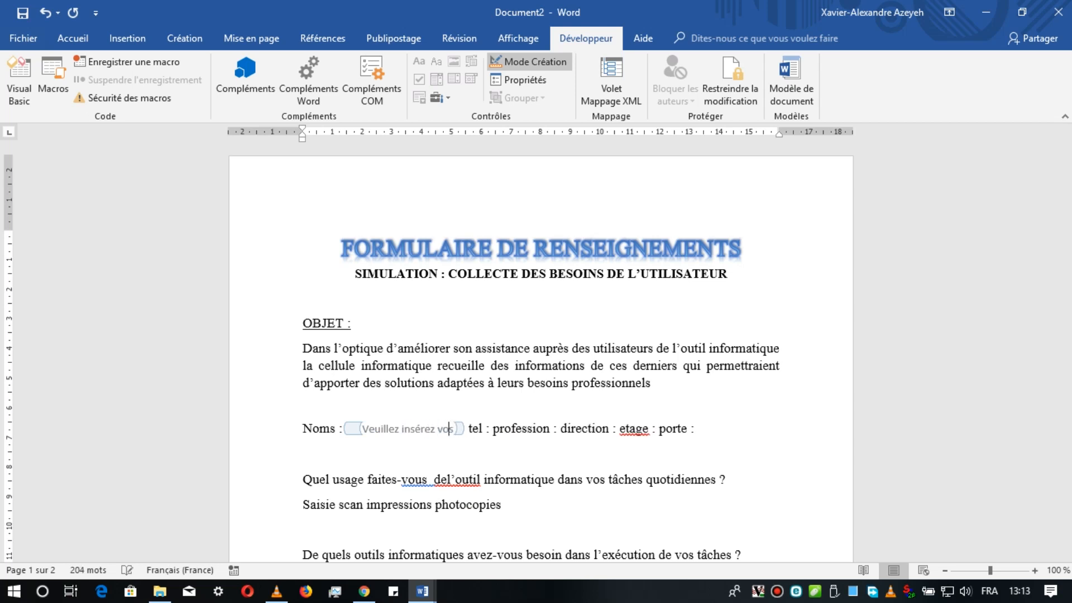
{"action": "type", "text": " noms"}
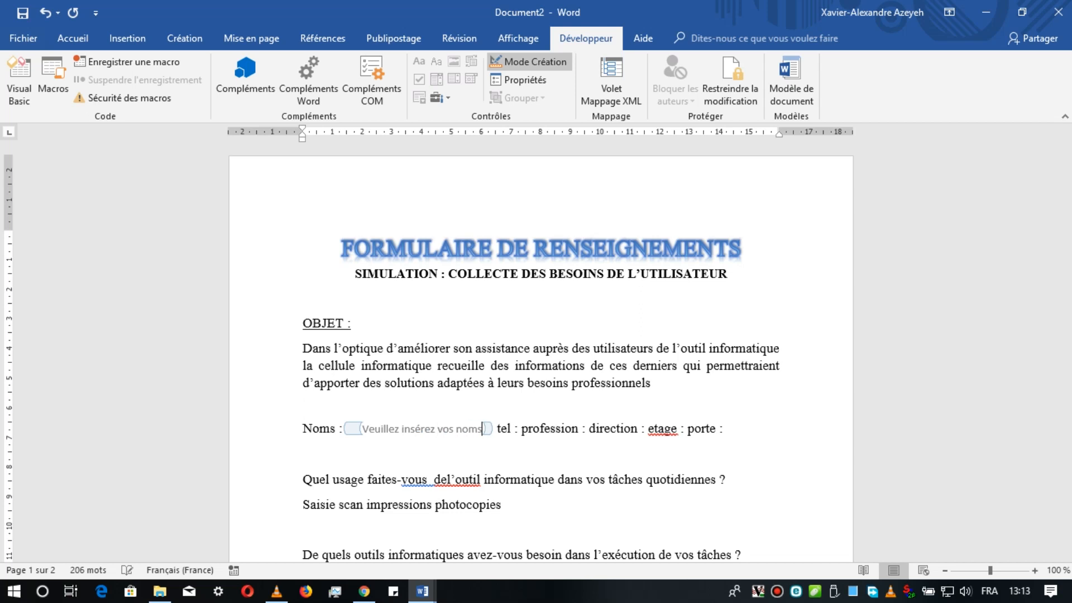
{"action": "type", "text": " et"}
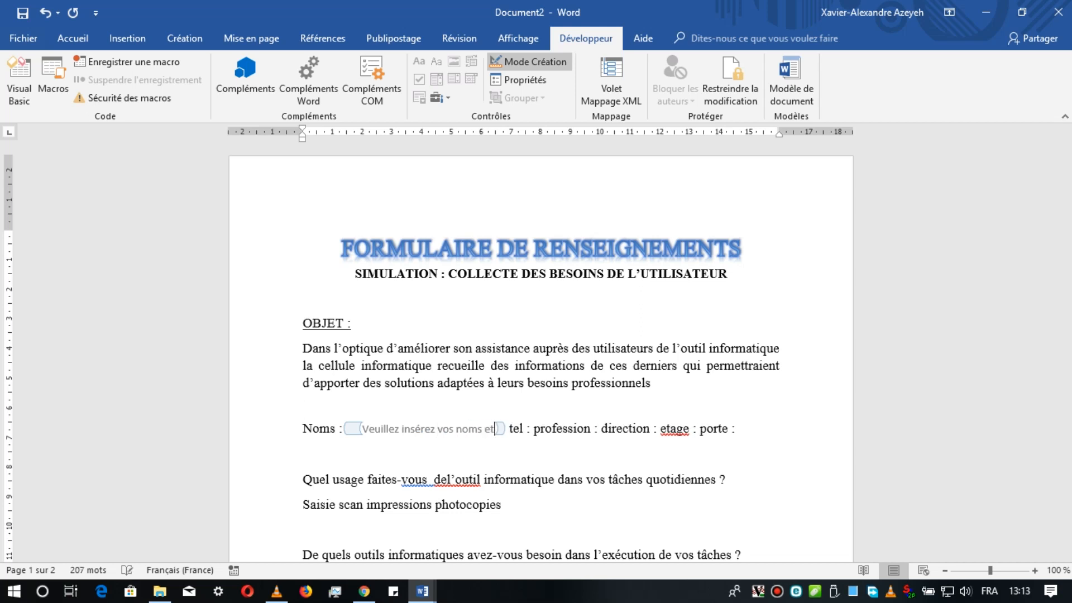
{"action": "key", "text": "BackSpace"}
{"action": "key", "text": "BackSpace"}
{"action": "key", "text": "BackSpace"}
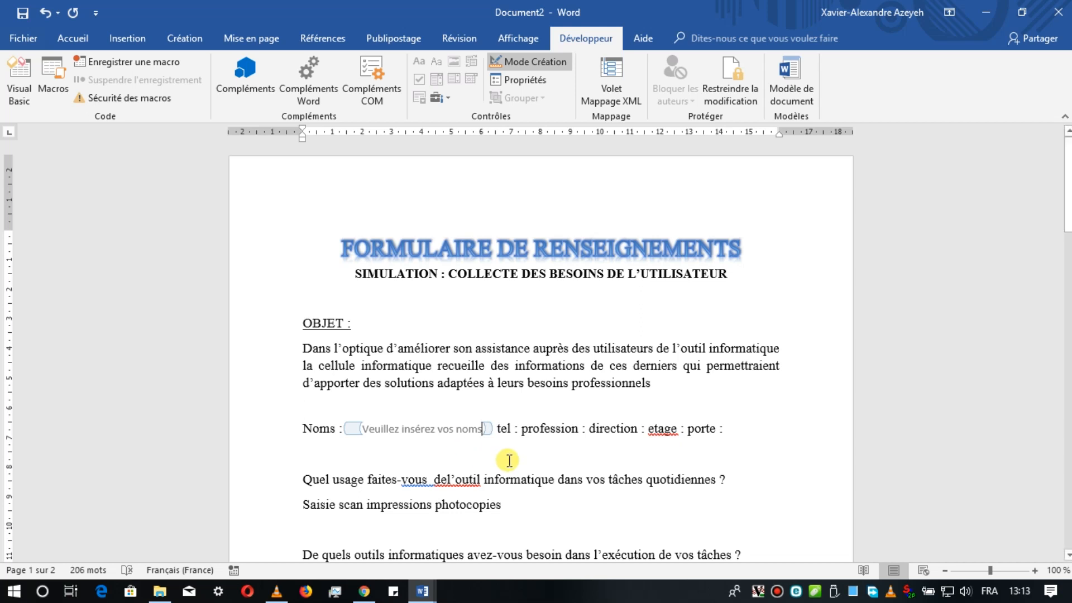
Step: Select the entire "Noms :" content control and make its placeholder text bold
{"action": "left_click", "coordinate": [355, 432]}
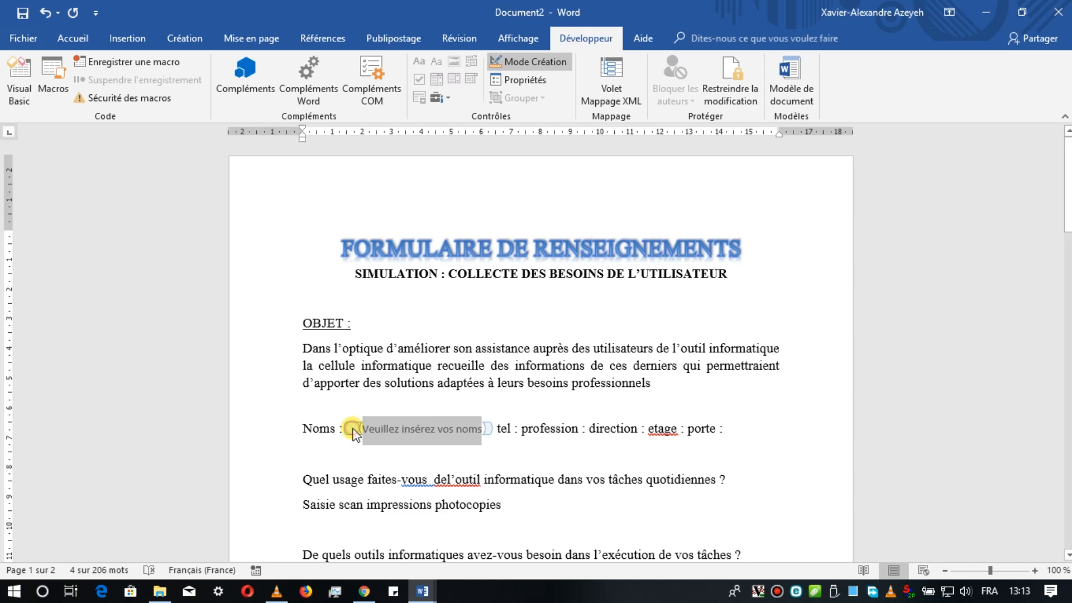
{"action": "left_click", "coordinate": [353, 430]}
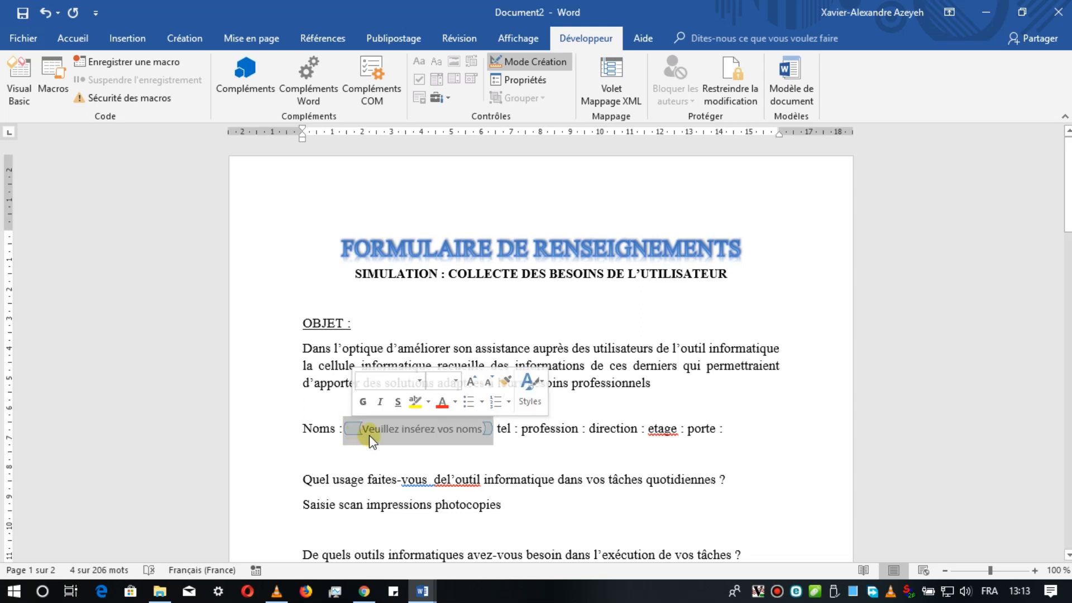
{"action": "left_click", "coordinate": [362, 402]}
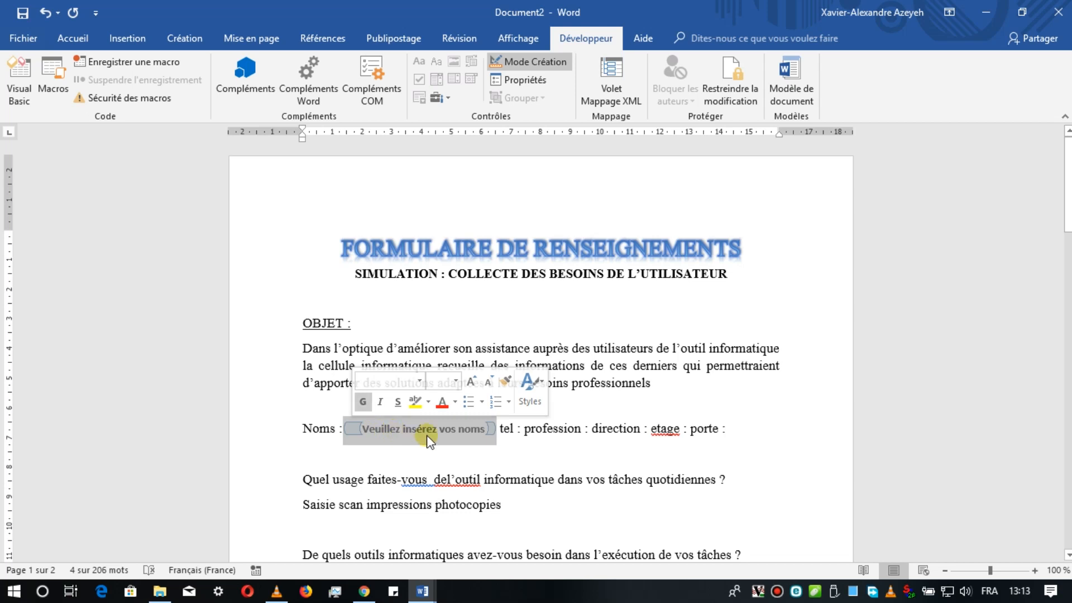
Step: Insert a plain-text content control after "tel :" and set it to display as "Balise de début/fin"
{"action": "left_click", "coordinate": [525, 429]}
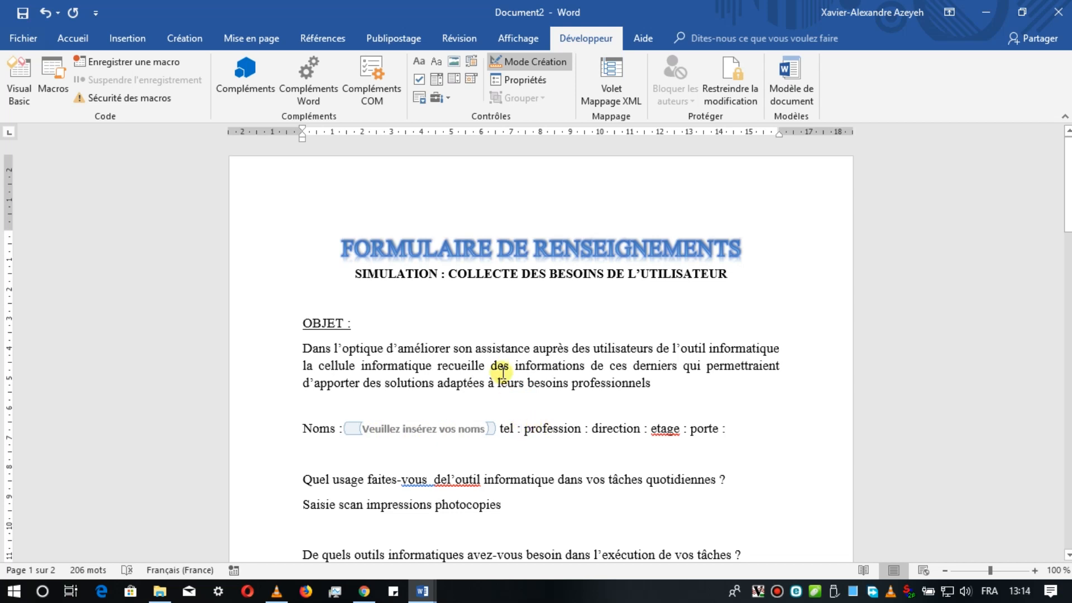
{"action": "left_click", "coordinate": [437, 59]}
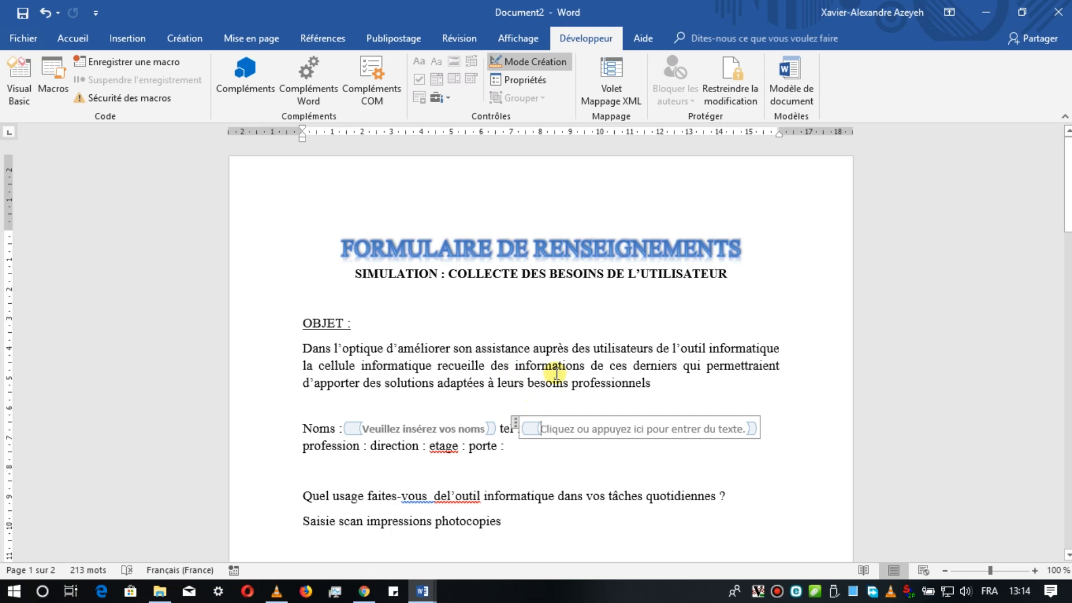
{"action": "left_click", "coordinate": [528, 82]}
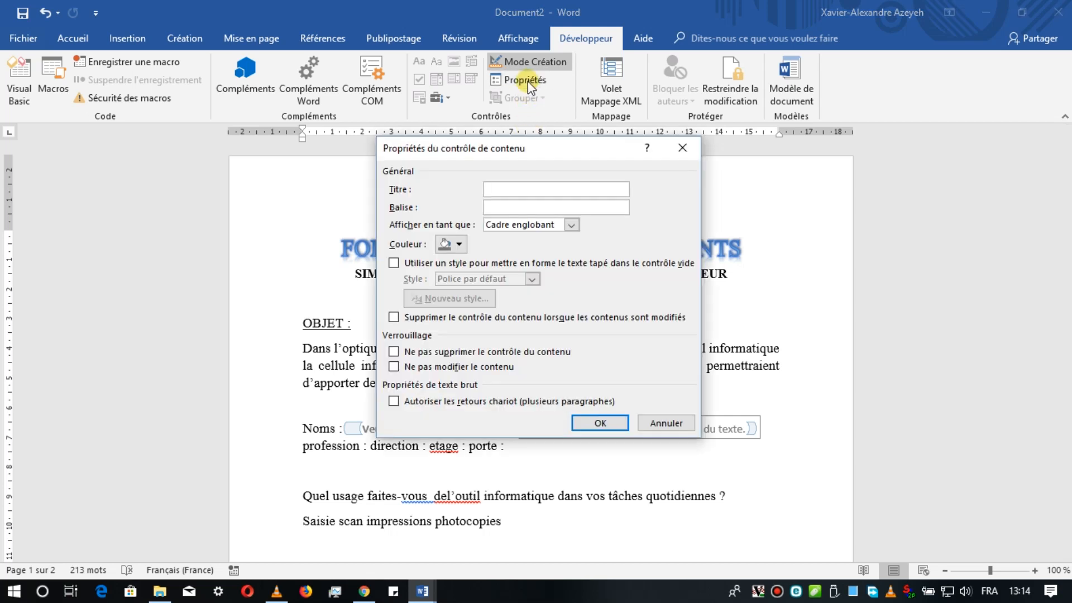
{"action": "left_click", "coordinate": [572, 225]}
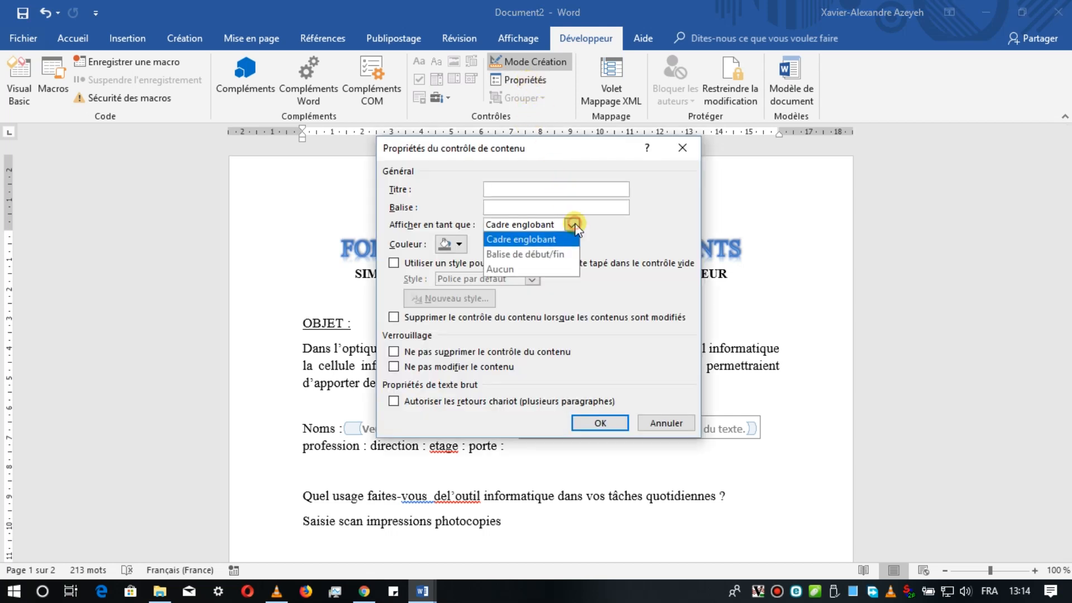
{"action": "left_click", "coordinate": [559, 255]}
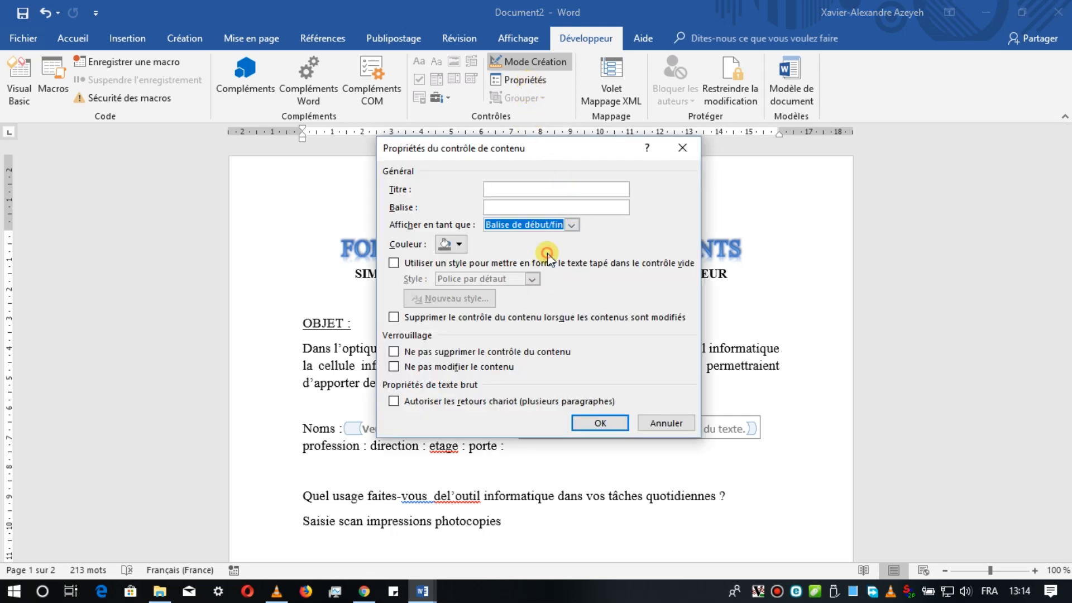
{"action": "left_click", "coordinate": [607, 423]}
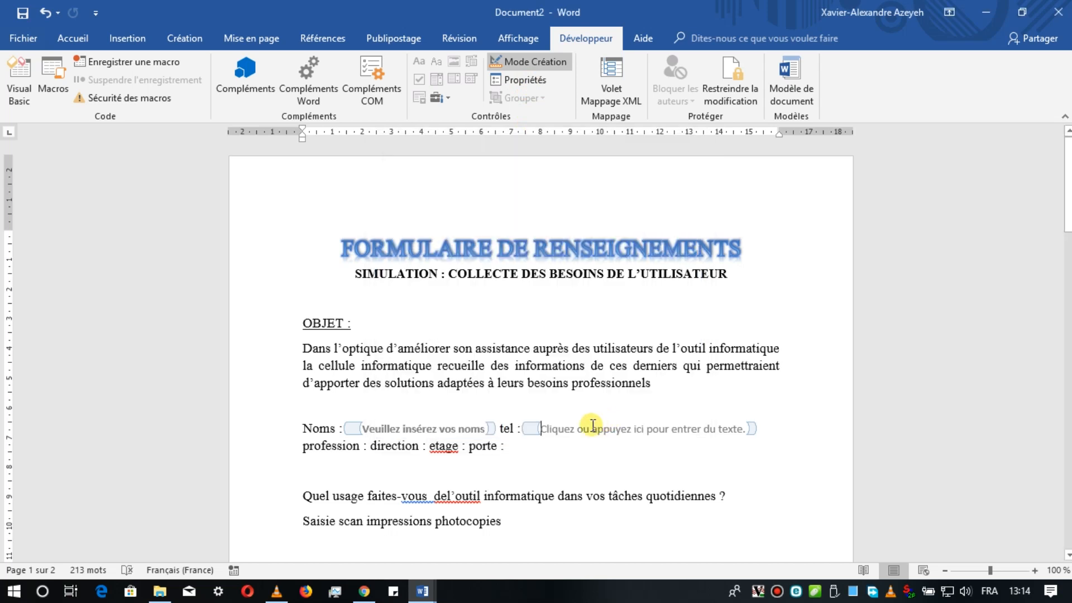
Step: Replace the placeholder text of the "tel :" content control with "Insérez votre téléphone"
{"action": "left_click", "coordinate": [531, 430]}
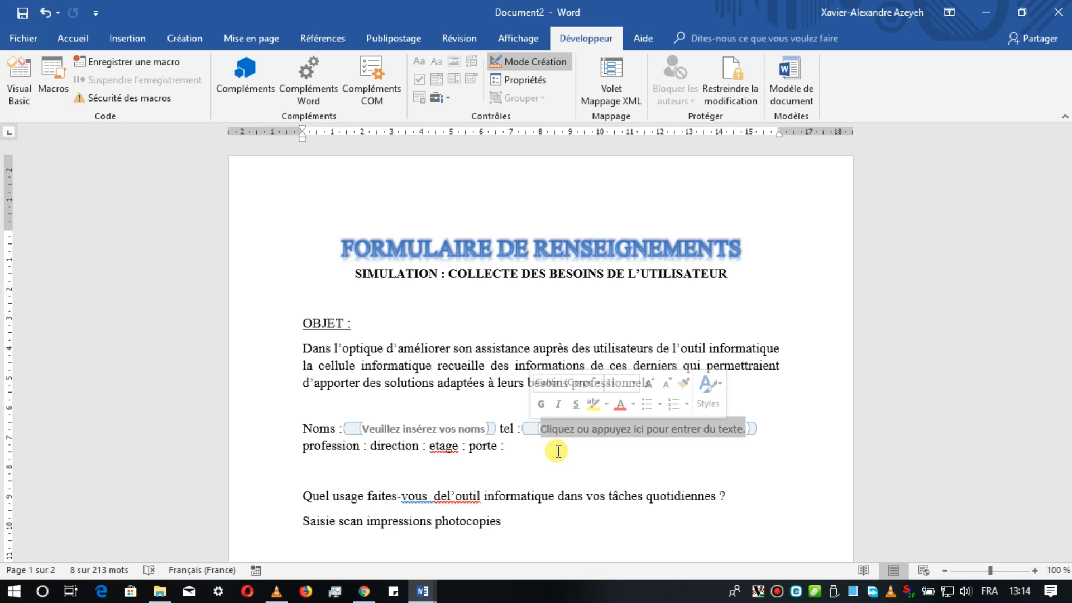
{"action": "type", "text": "Insé"}
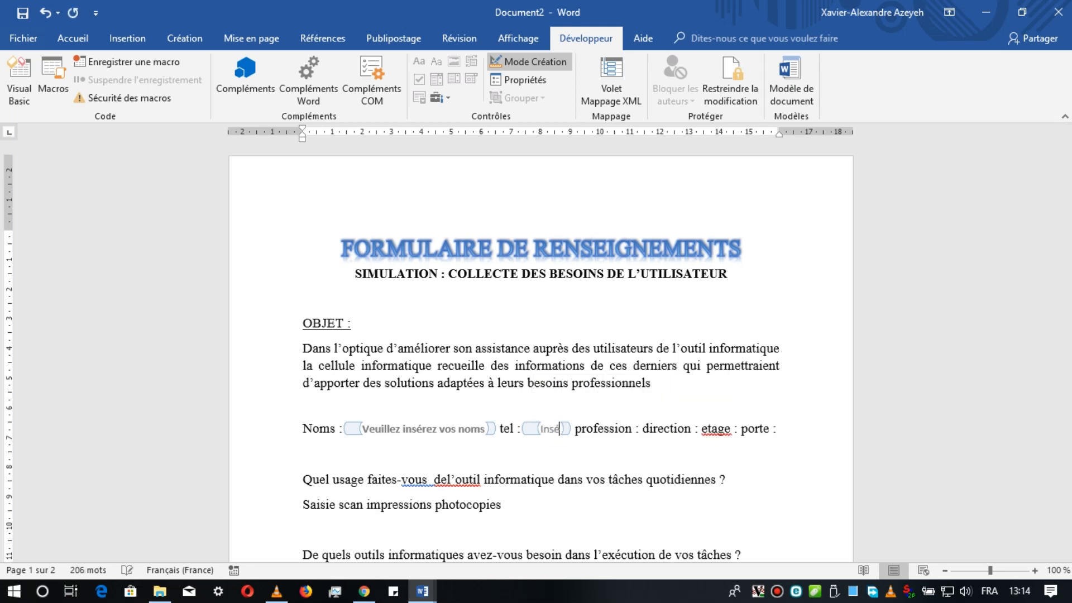
{"action": "type", "text": "rez vo"}
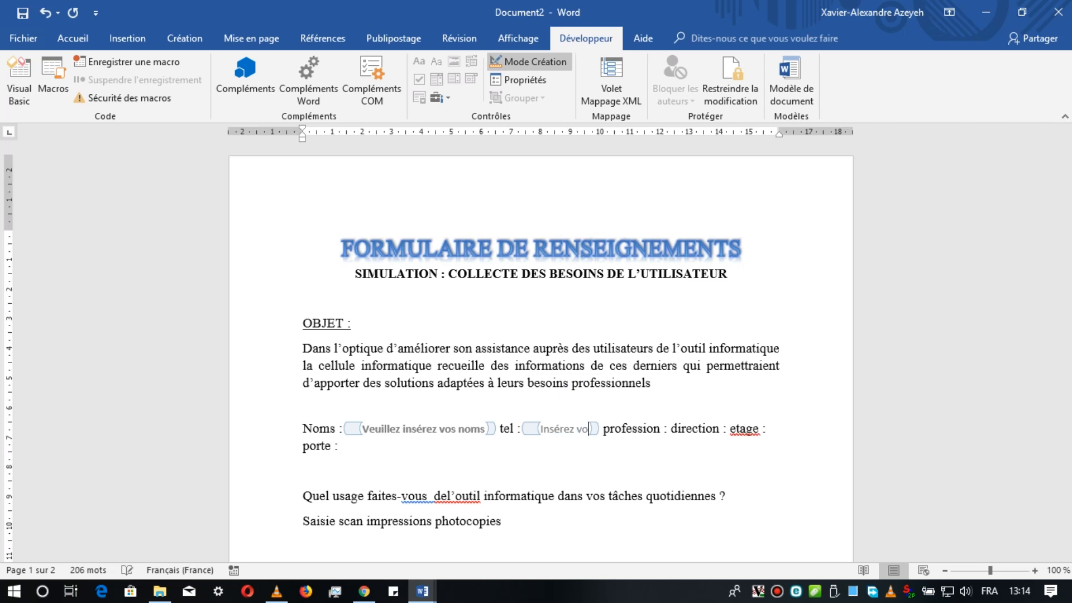
{"action": "type", "text": "tre téléphone"}
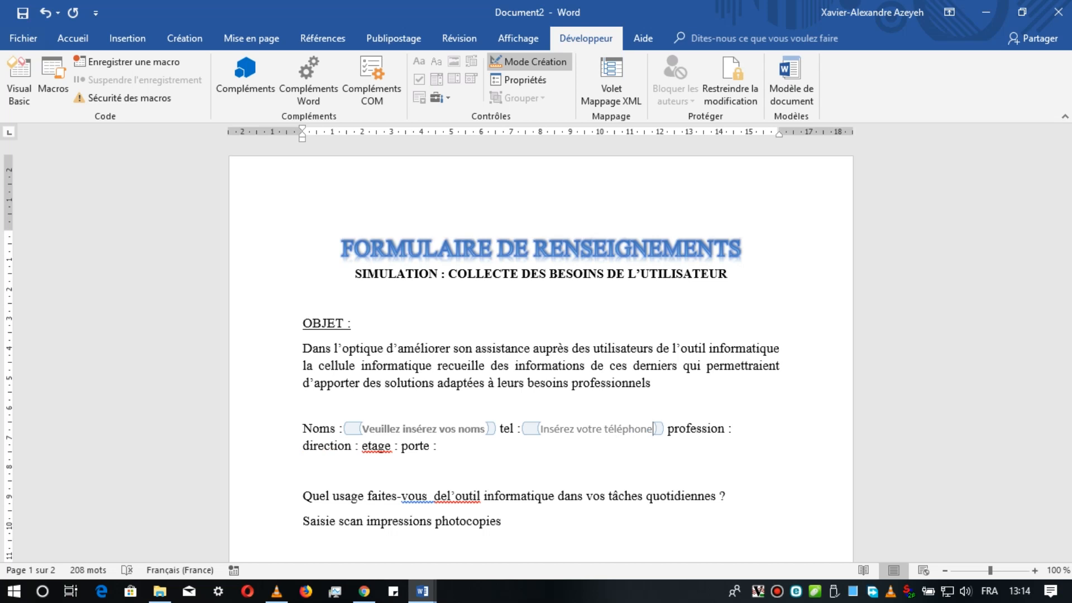
{"action": "left_click", "coordinate": [528, 430]}
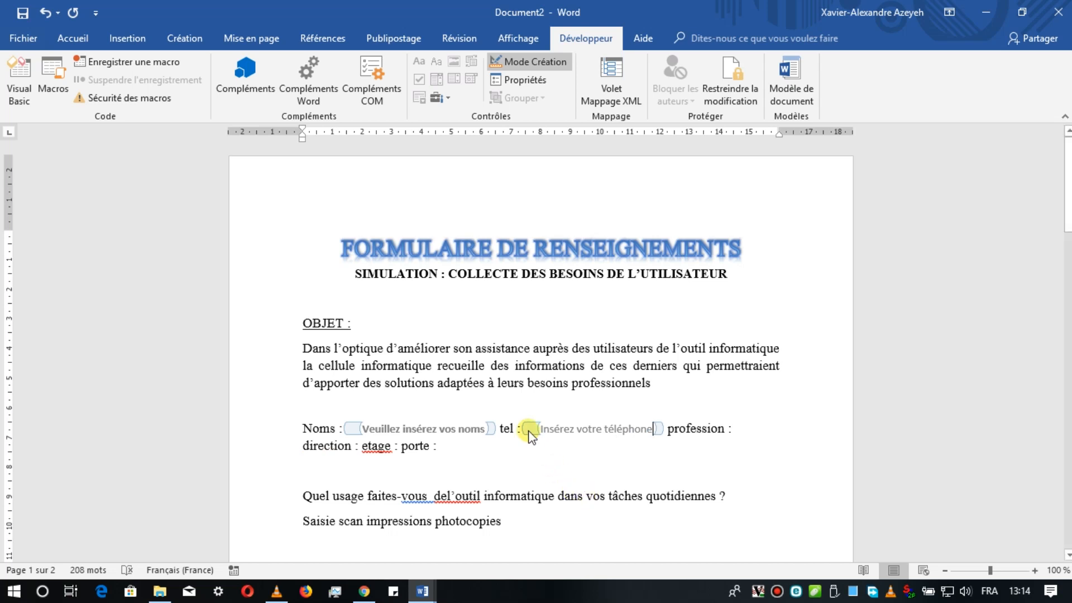
{"action": "left_click", "coordinate": [529, 433]}
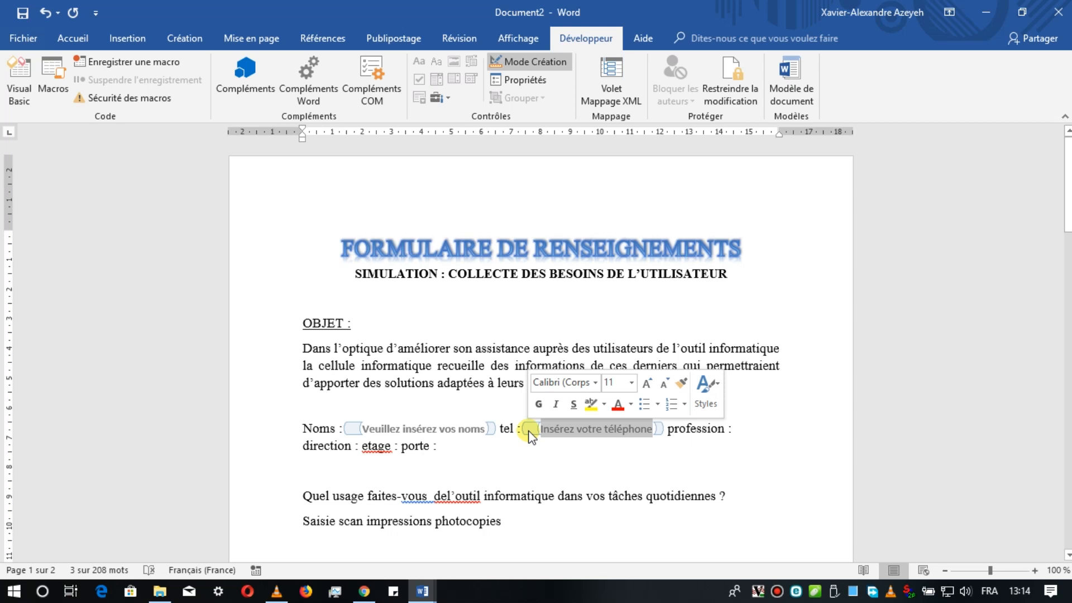
Step: Move "profession" and the labels after it onto a new line, and capitalize the labels as "Tel" and "Profession"
{"action": "left_click", "coordinate": [669, 428]}
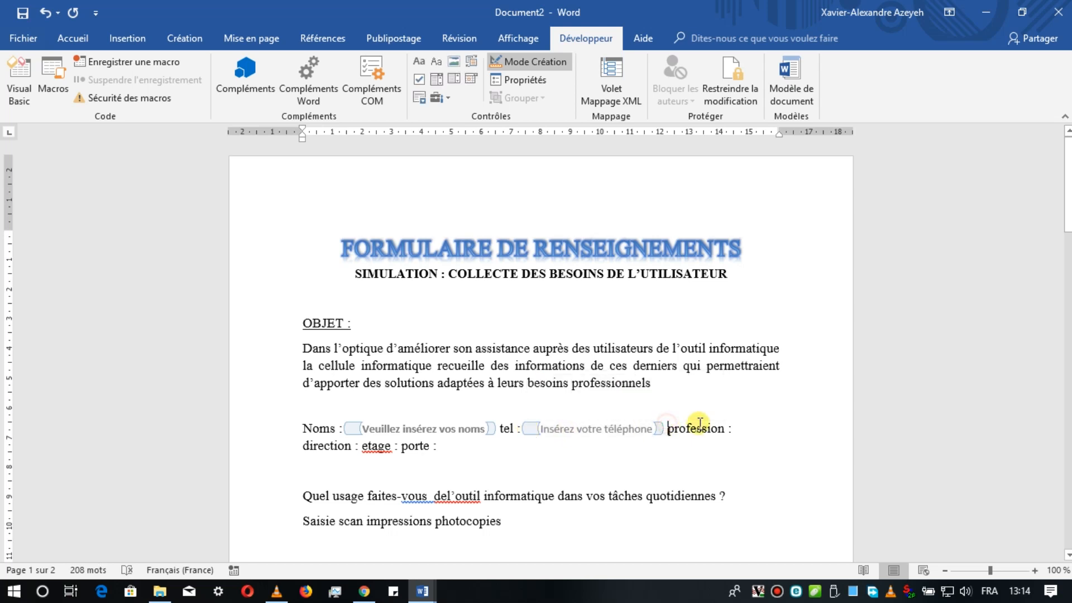
{"action": "key", "text": "Return"}
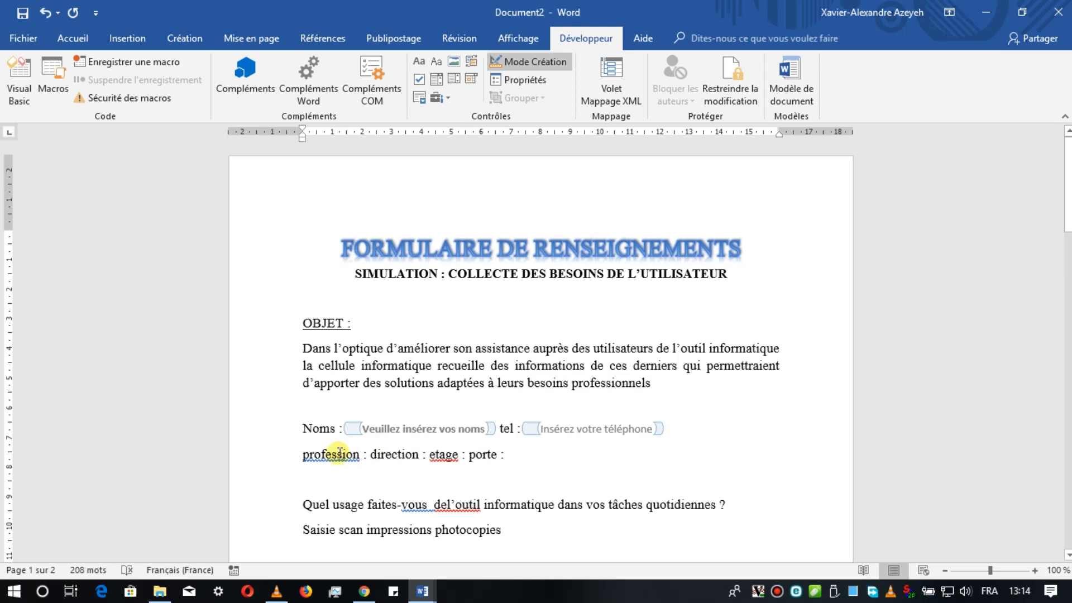
{"action": "left_click", "coordinate": [504, 429]}
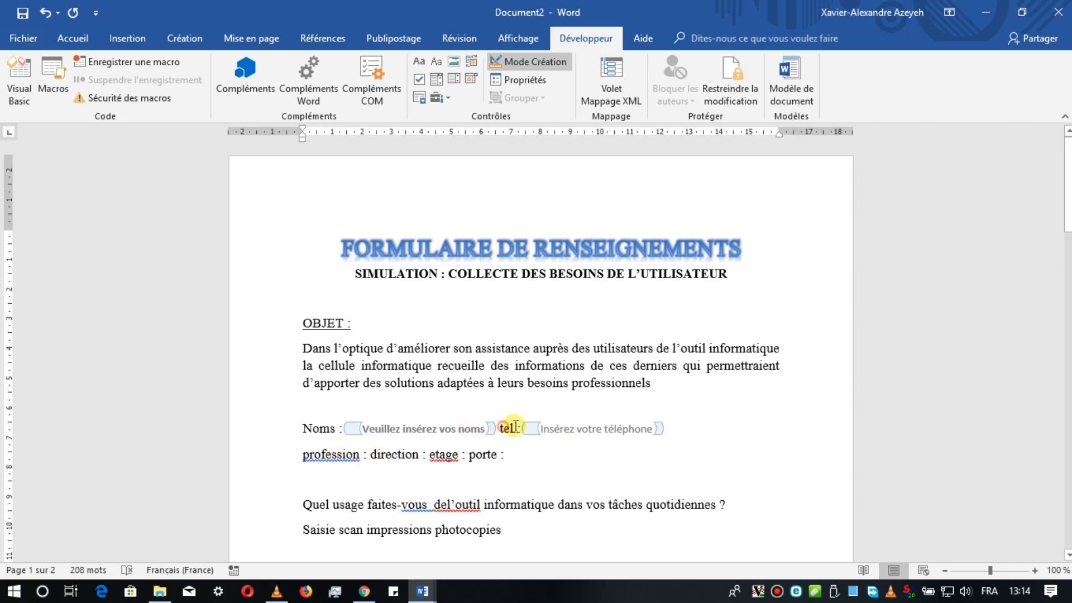
{"action": "key", "text": "BackSpace"}
{"action": "type", "text": "Tel"}
{"action": "left_click", "coordinate": [307, 454]}
{"action": "key", "text": "BackSpace"}
{"action": "type", "text": "P"}
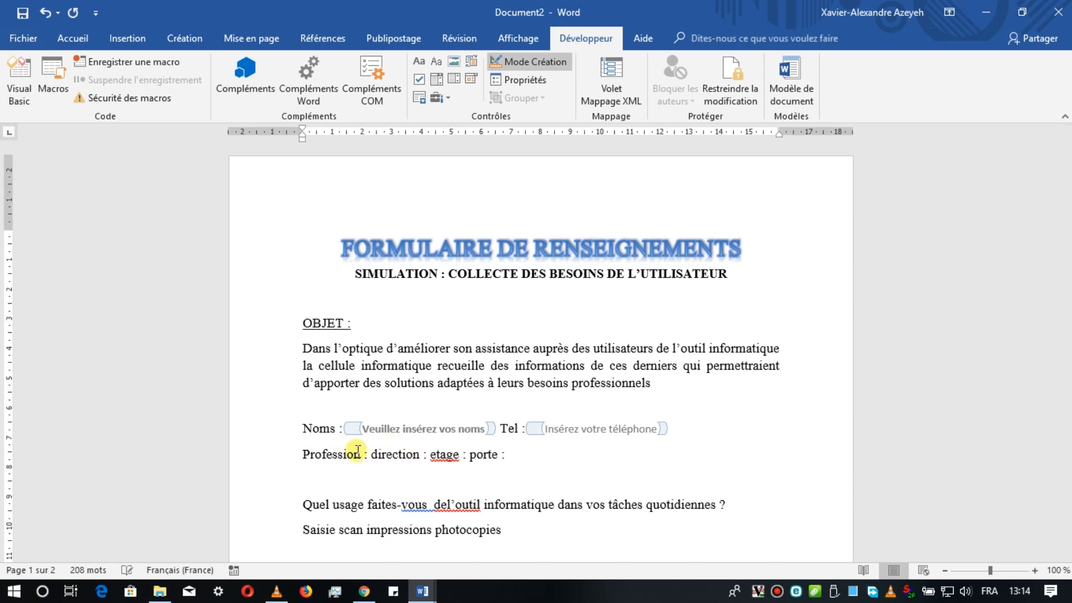
Step: Insert a plain-text content control after "Profession :" and set it to display as "Balise de début/fin"
{"action": "left_click", "coordinate": [368, 454]}
{"action": "left_click", "coordinate": [438, 63]}
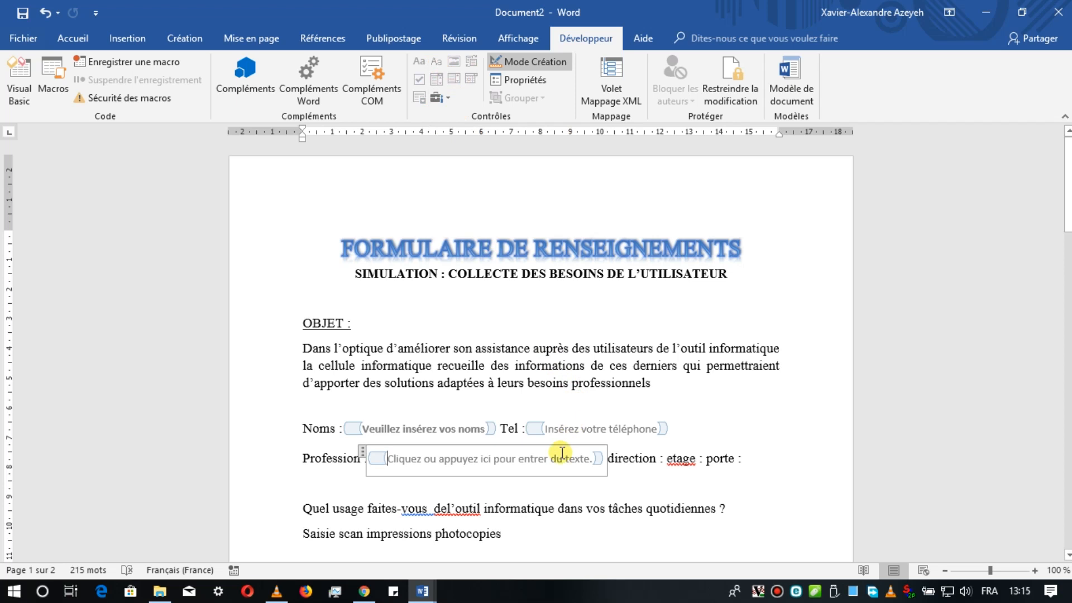
{"action": "left_click", "coordinate": [384, 460]}
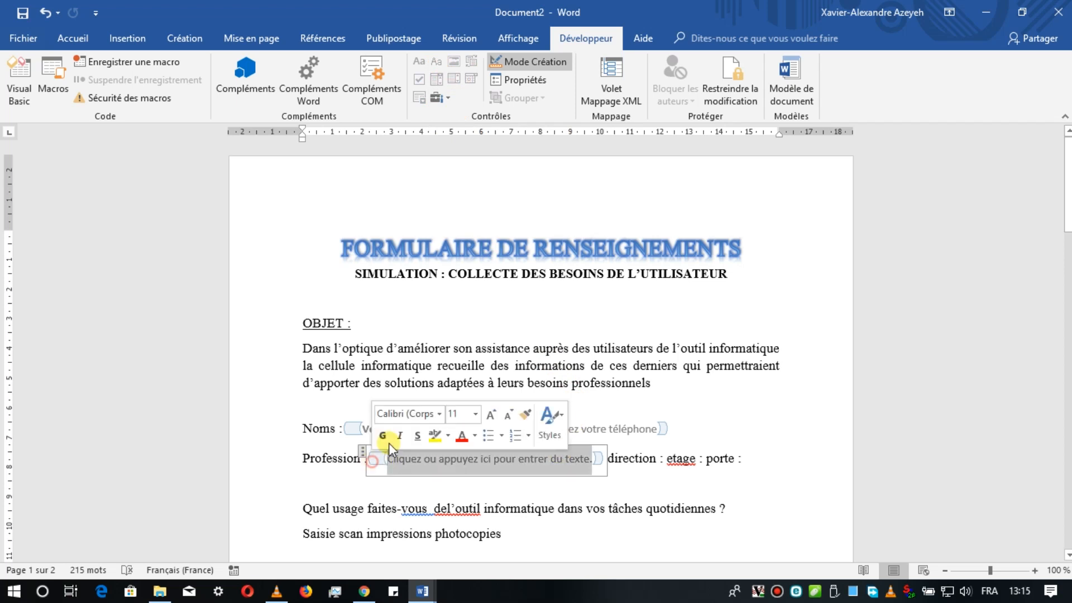
{"action": "left_click", "coordinate": [519, 82]}
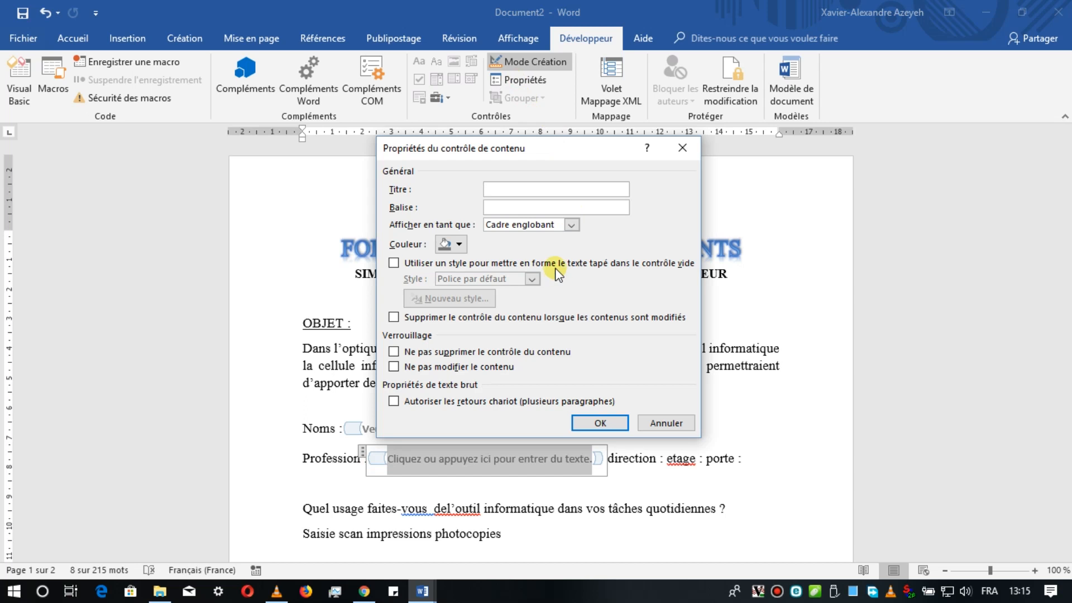
{"action": "left_click", "coordinate": [571, 226]}
{"action": "left_click", "coordinate": [556, 255]}
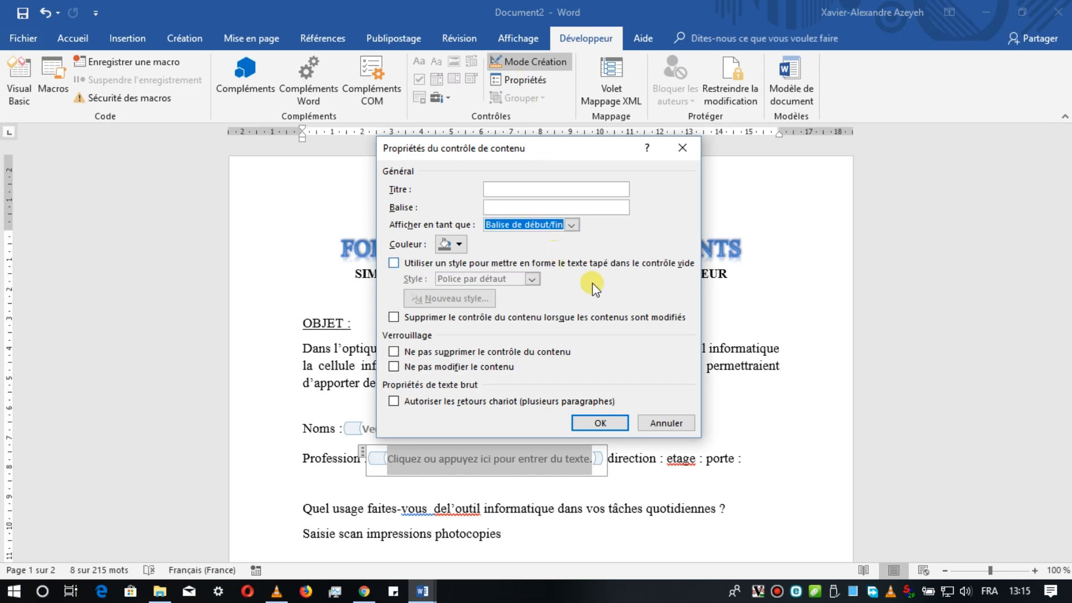
{"action": "left_click", "coordinate": [610, 422]}
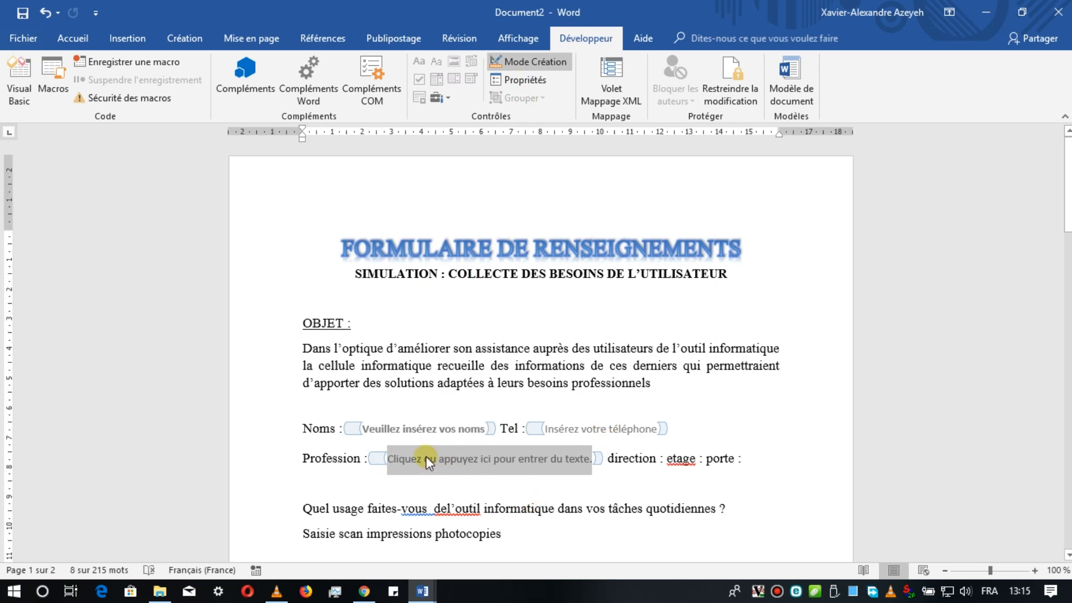
Step: Replace the placeholder text of the "Profession :" content control with "Introduisez votre métier"
{"action": "type", "text": "Introduiser"}
{"action": "key", "text": "BackSpace"}
{"action": "type", "text": "z votre métier"}
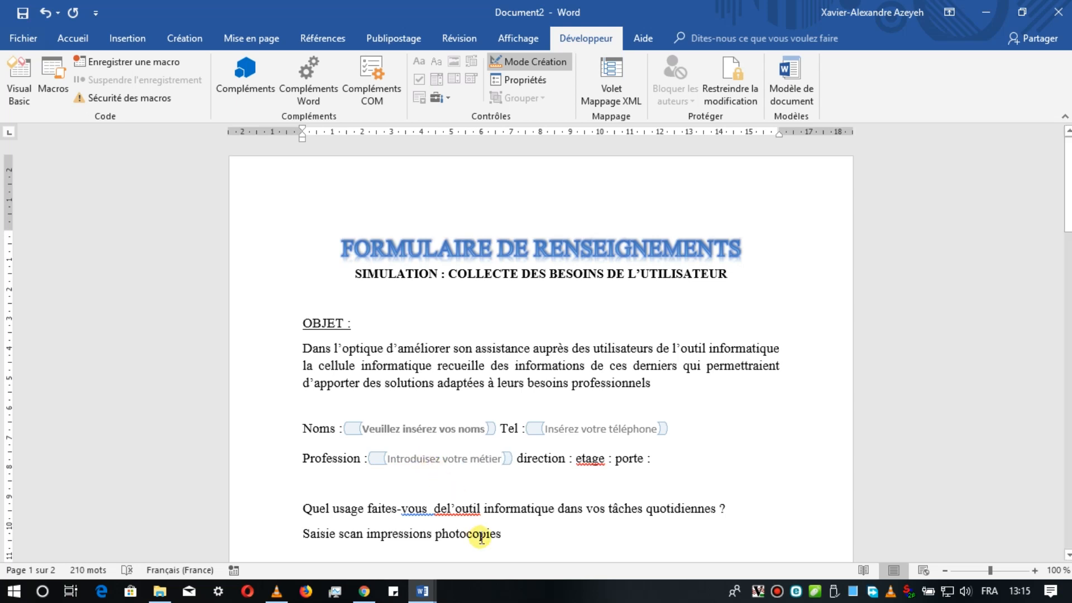
Step: Insert a combo box content control after "direction :" and remove its default "Choisissez un élément." entry from the list of choices
{"action": "left_click", "coordinate": [572, 458]}
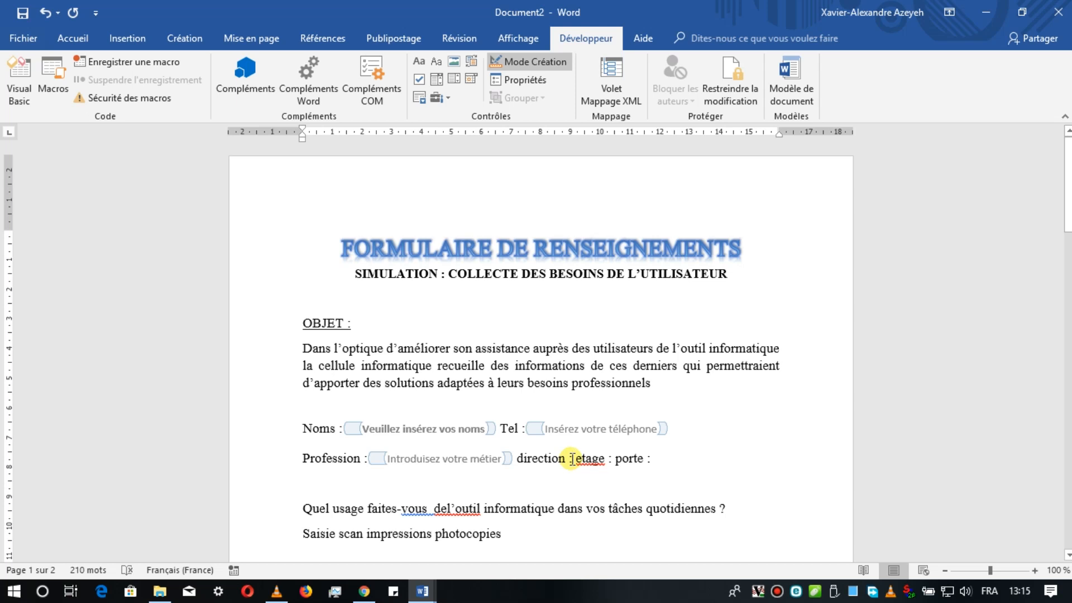
{"action": "left_click", "coordinate": [437, 80]}
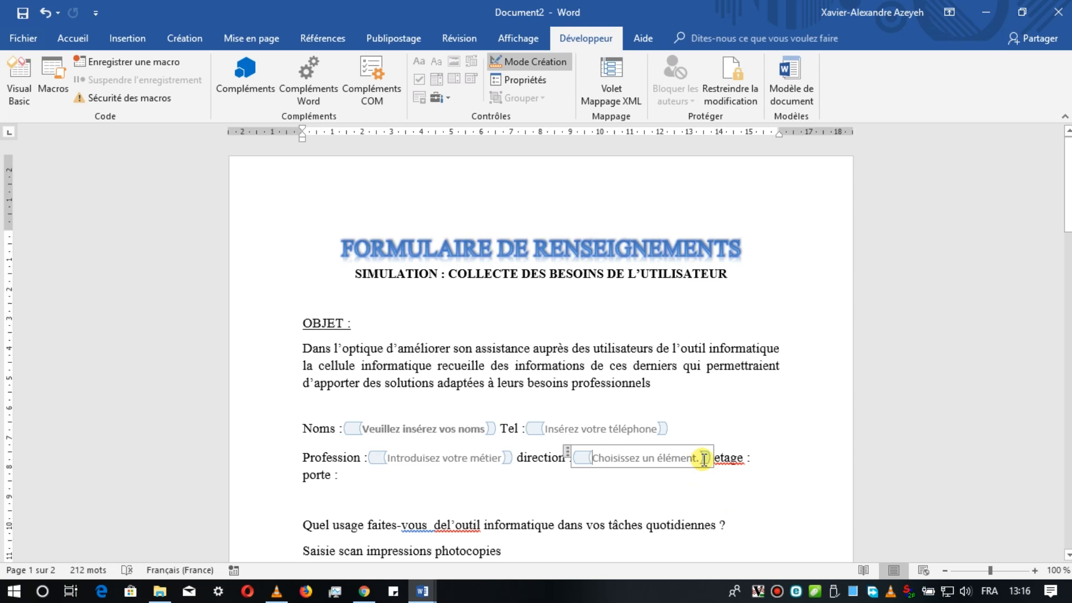
{"action": "left_click", "coordinate": [522, 80]}
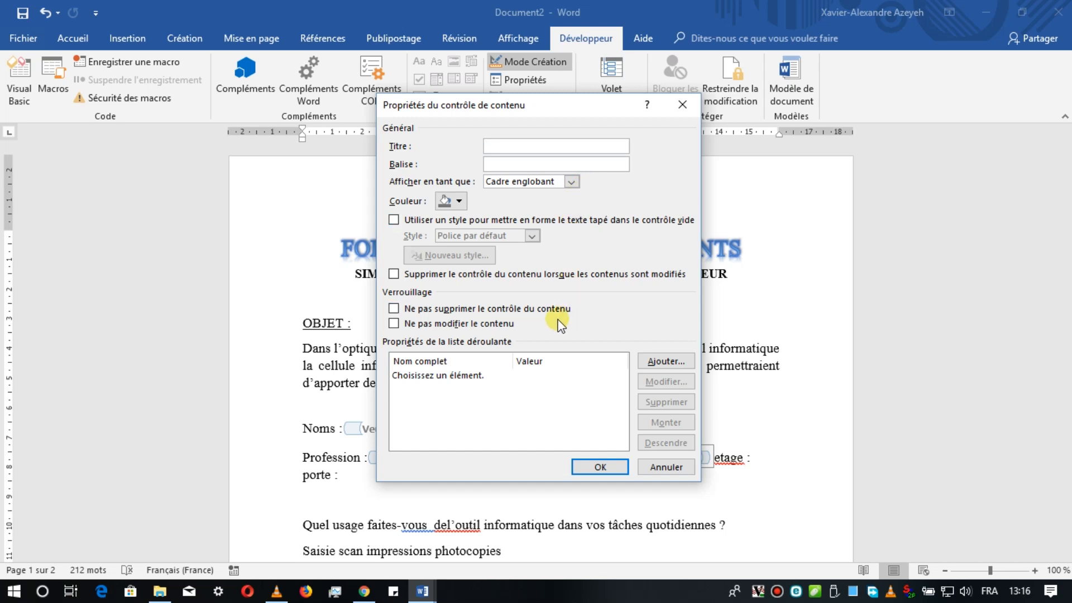
{"action": "left_click", "coordinate": [509, 377]}
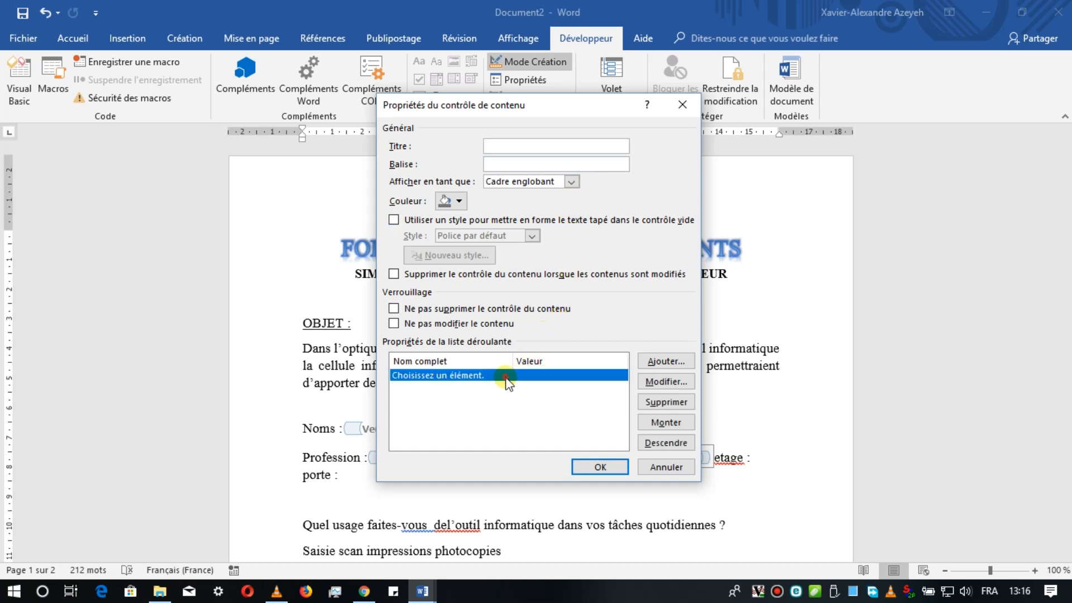
{"action": "left_click", "coordinate": [678, 403]}
Step: Add the choice "Direction des Affaires Administratives et Financières" with the value "DAAF" to the "direction :" combo box list
{"action": "left_click", "coordinate": [668, 362]}
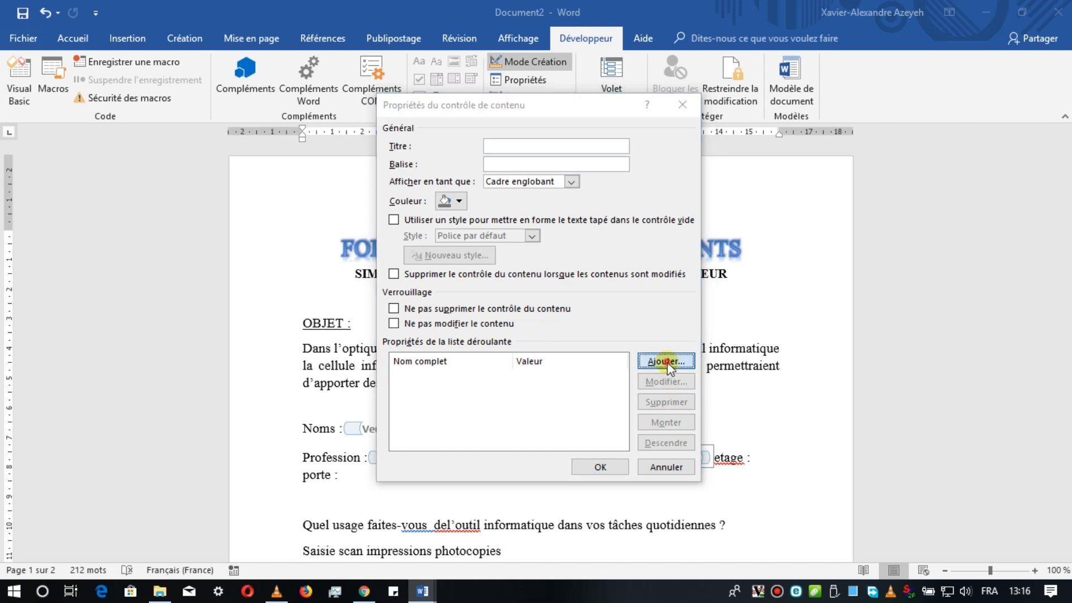
{"action": "type", "text": "D"}
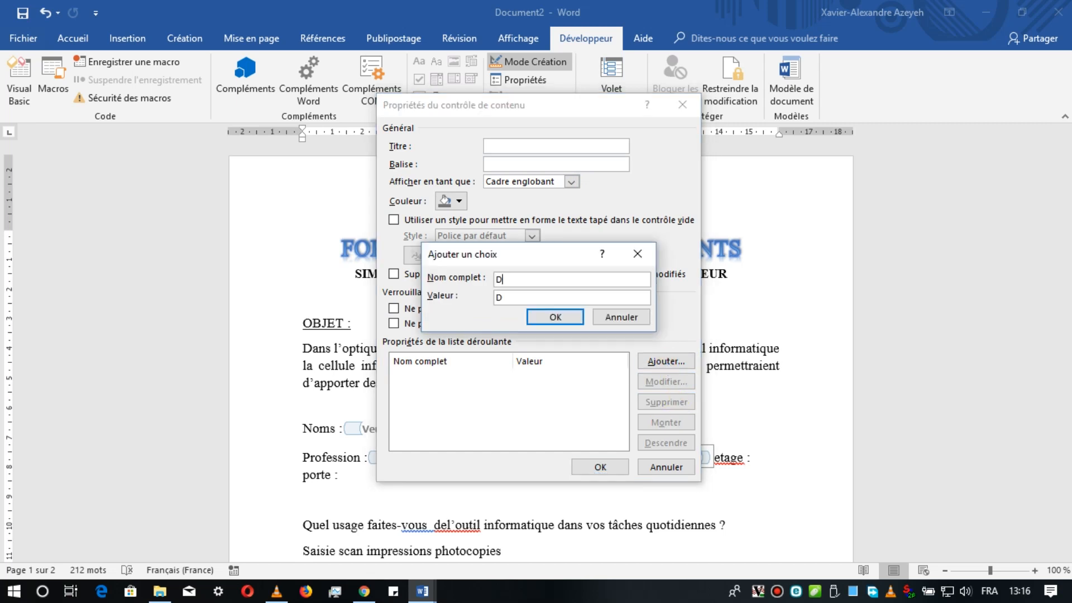
{"action": "type", "text": "irection des A"}
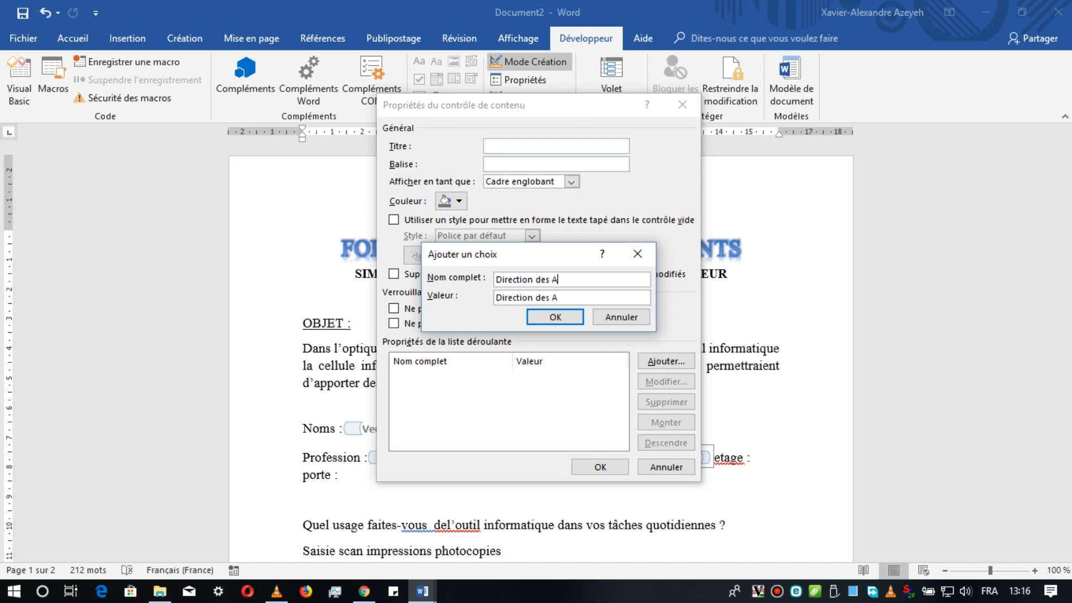
{"action": "type", "text": "ffaires Admin"}
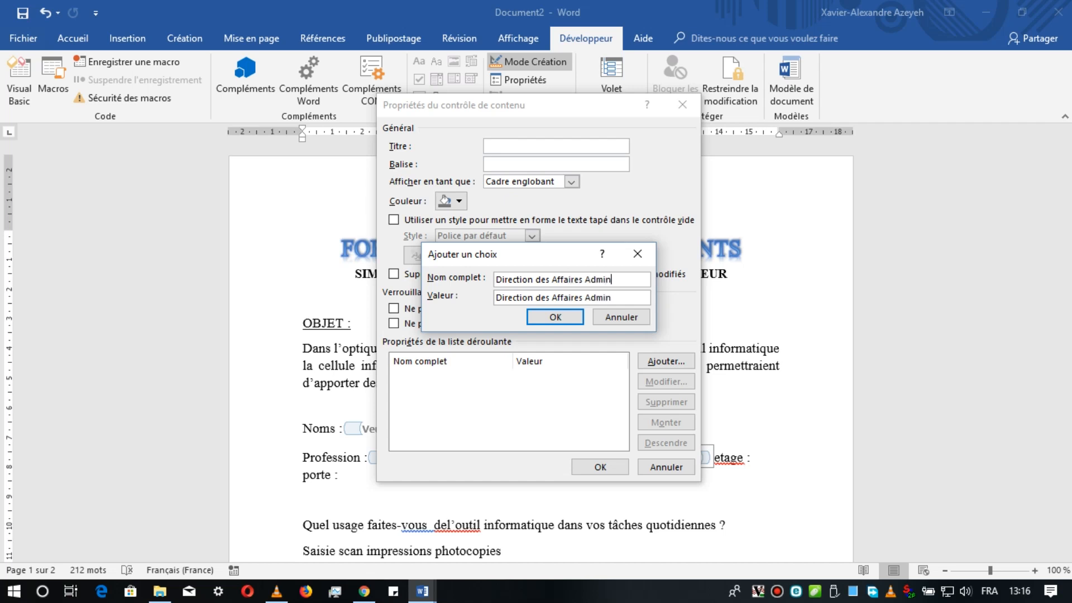
{"action": "type", "text": "istratives et F"}
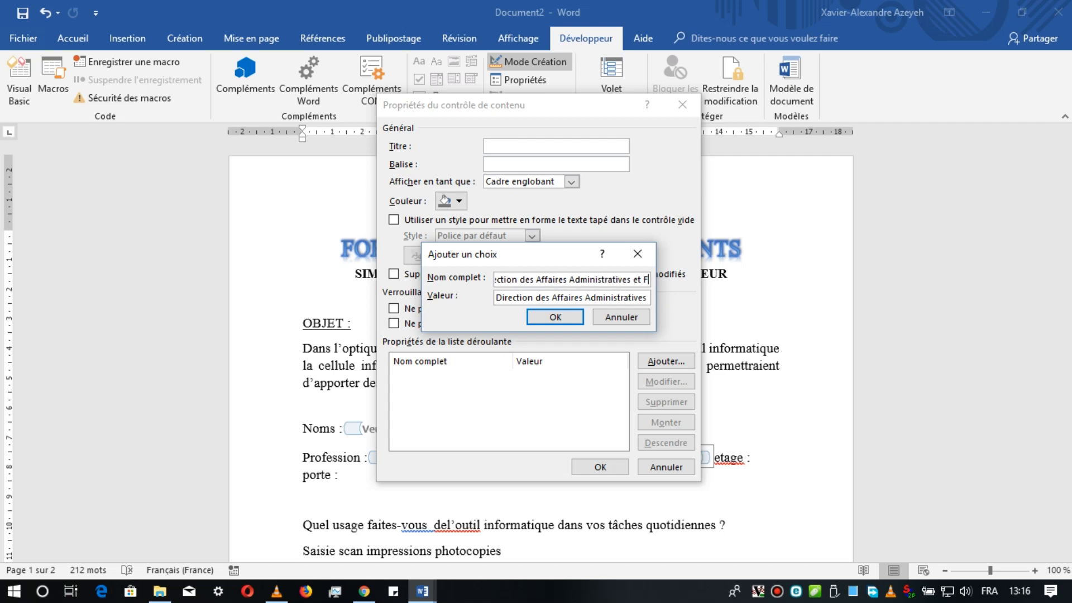
{"action": "type", "text": "inancières"}
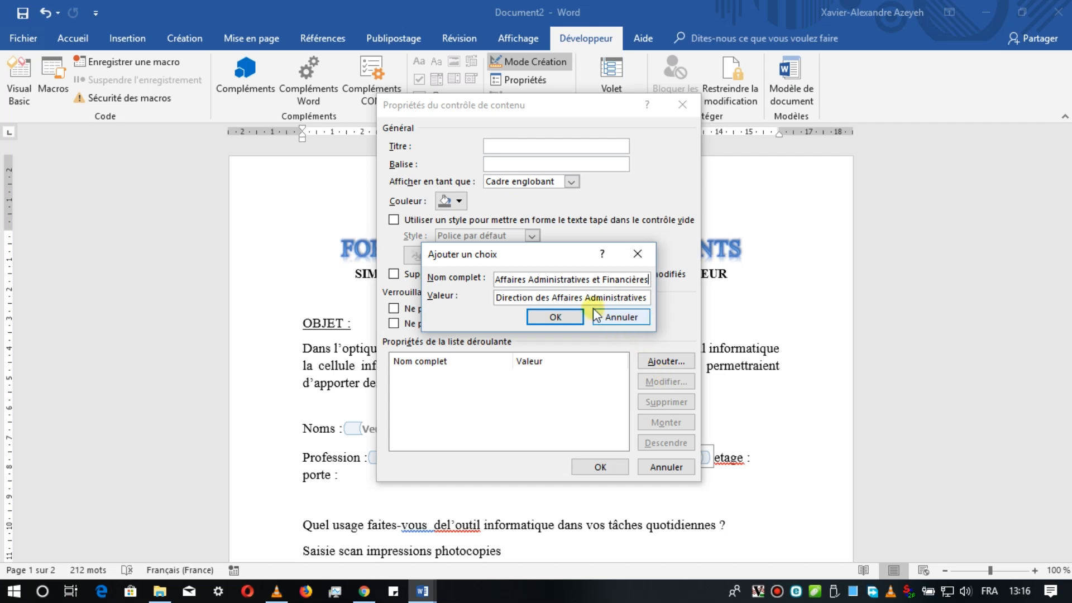
{"action": "triple_click", "coordinate": [584, 297]}
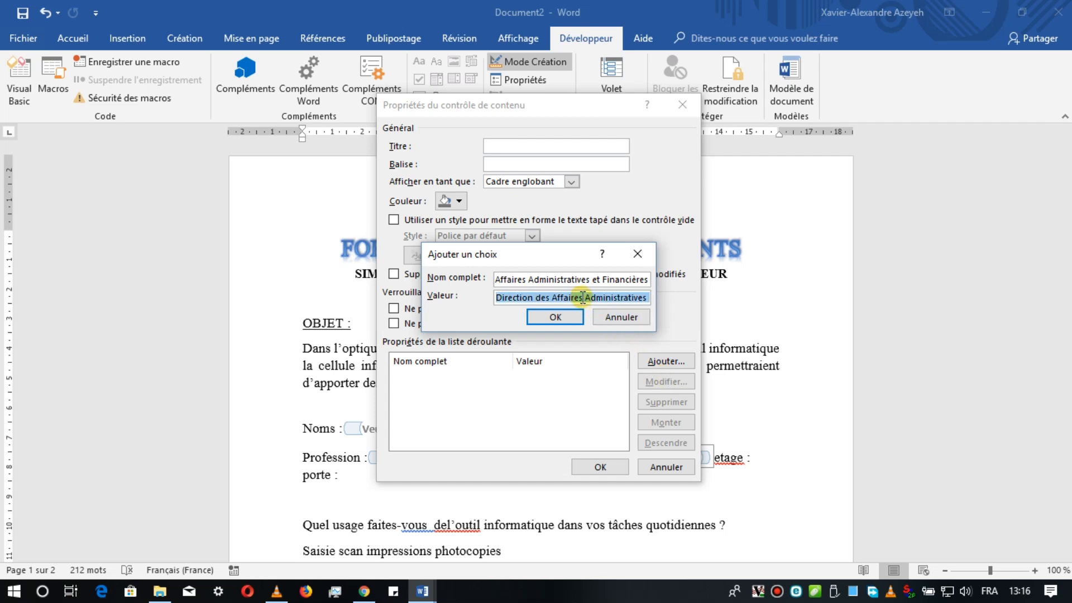
{"action": "type", "text": "DAAF"}
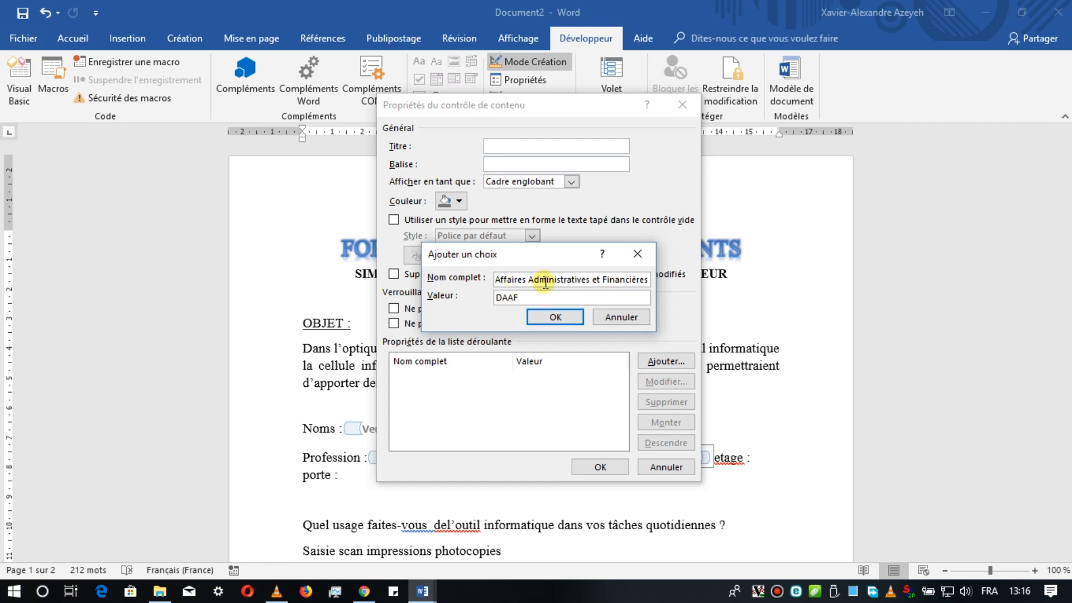
{"action": "left_click", "coordinate": [565, 316]}
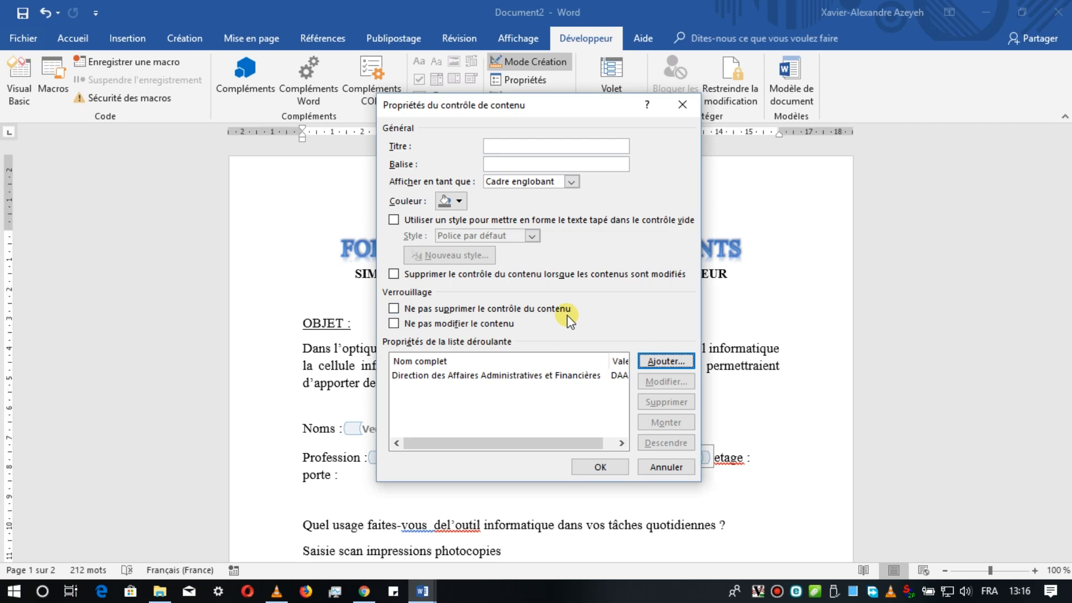
Step: Add the choices "Direction Générale" and "DirectionTechnique" to the "direction :" combo box list
{"action": "left_click", "coordinate": [660, 362]}
{"action": "type", "text": "Direction Générale"}
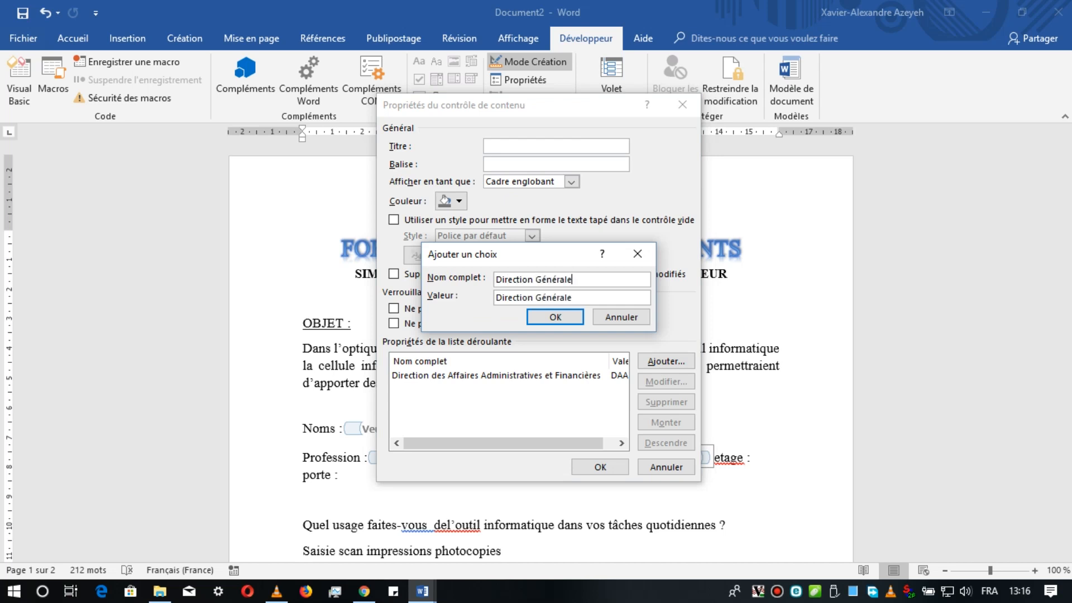
{"action": "left_click", "coordinate": [573, 318]}
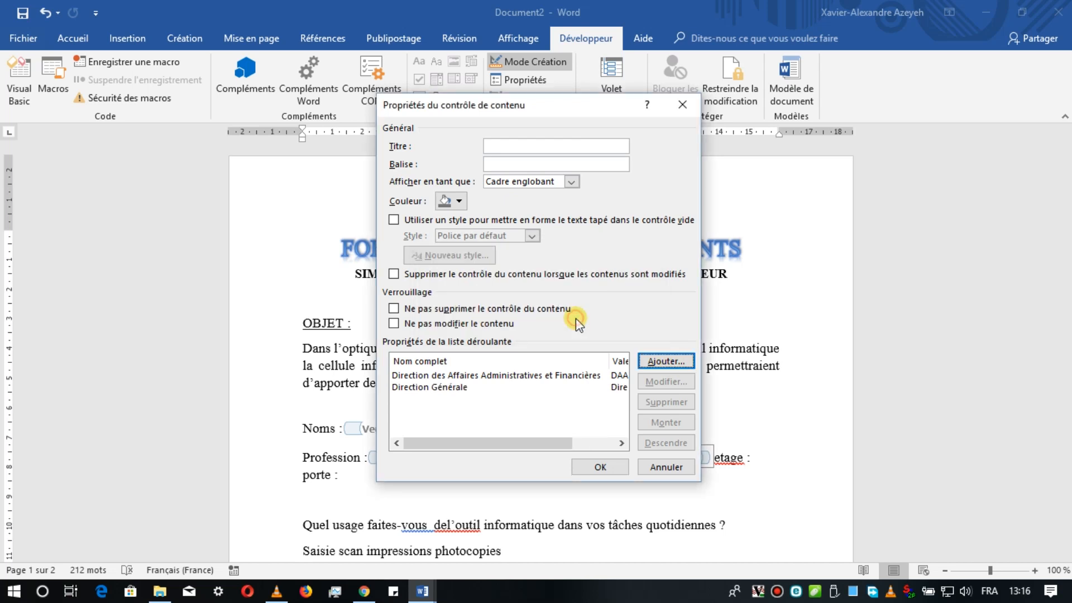
{"action": "left_click", "coordinate": [662, 363]}
{"action": "type", "text": "DirectionTechnique"}
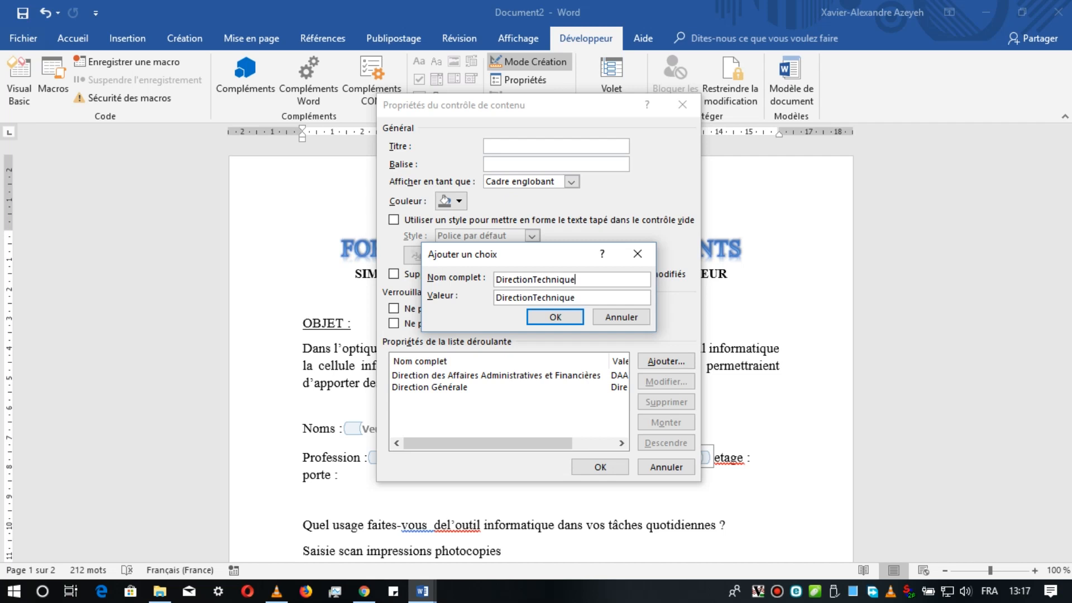
{"action": "left_click", "coordinate": [535, 317]}
Step: Add the choice "Direction Informatique" to the "direction :" combo box list
{"action": "left_click", "coordinate": [655, 362]}
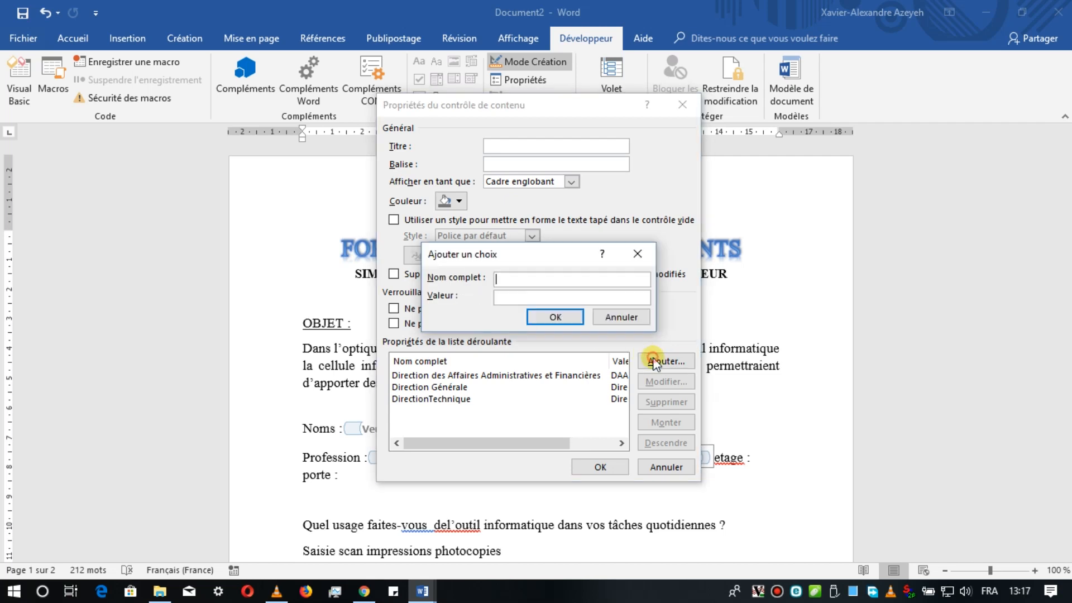
{"action": "type", "text": "Direction Info"}
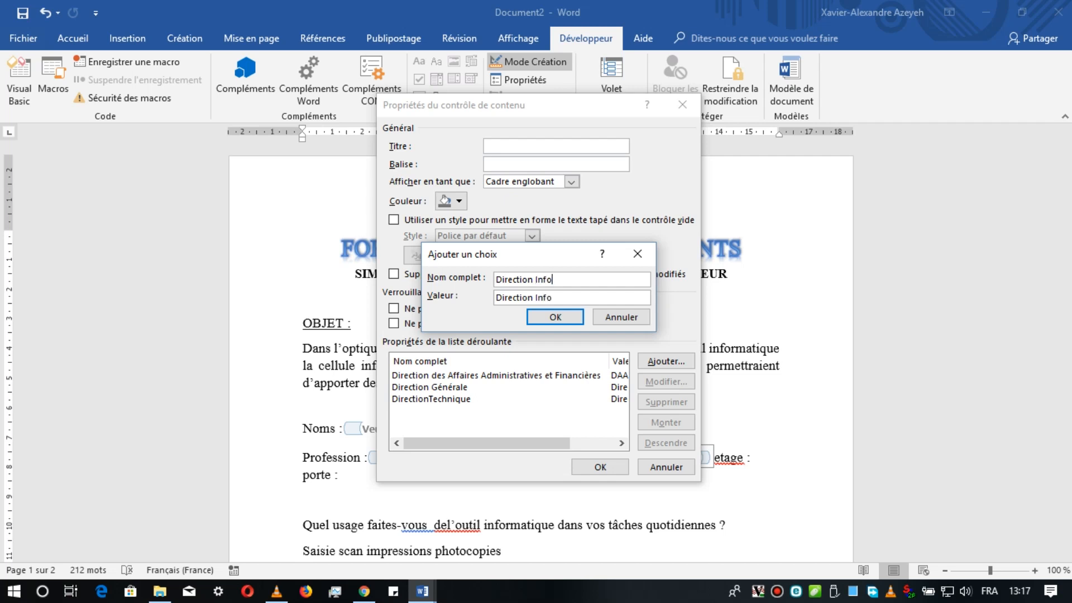
{"action": "type", "text": "rmatique"}
{"action": "left_click", "coordinate": [568, 318]}
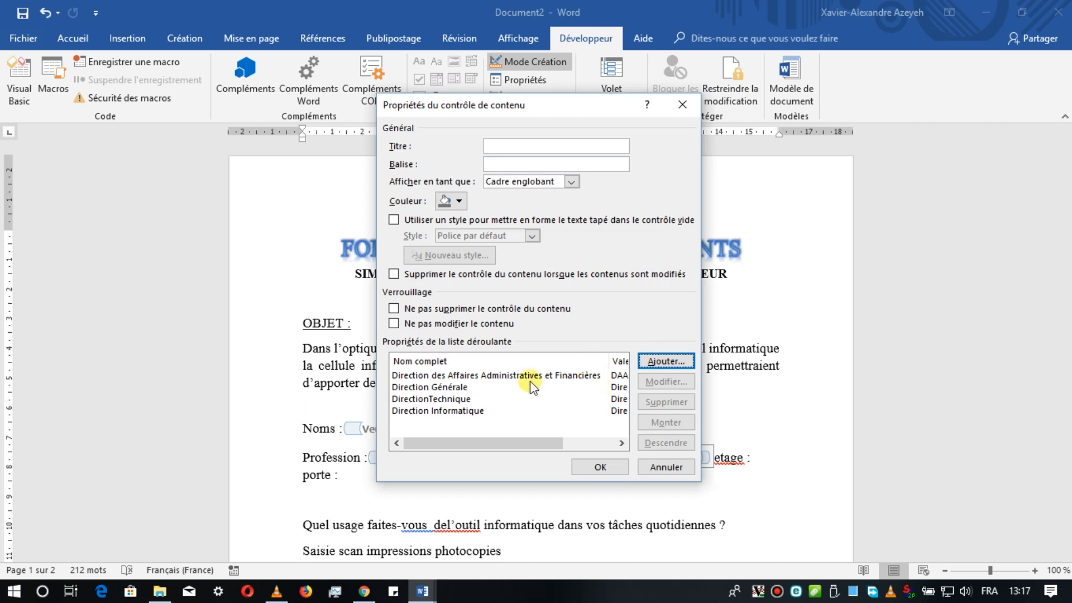
Step: Reorder the combo box choices so "Direction Générale" is first and "DirectionTechnique" second, and accept the content control properties
{"action": "left_click", "coordinate": [450, 389]}
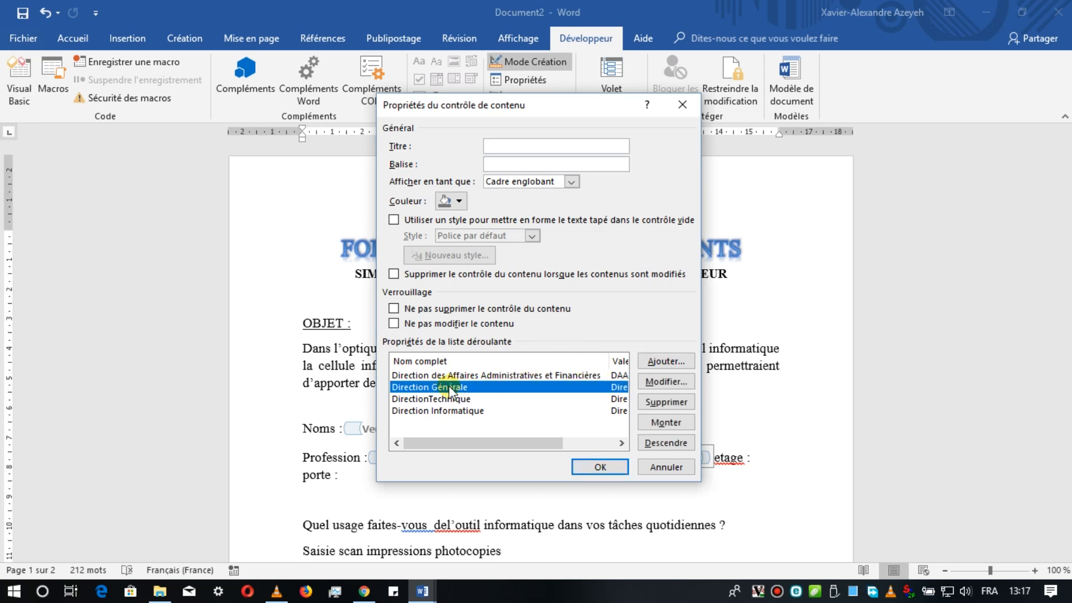
{"action": "left_click", "coordinate": [677, 427]}
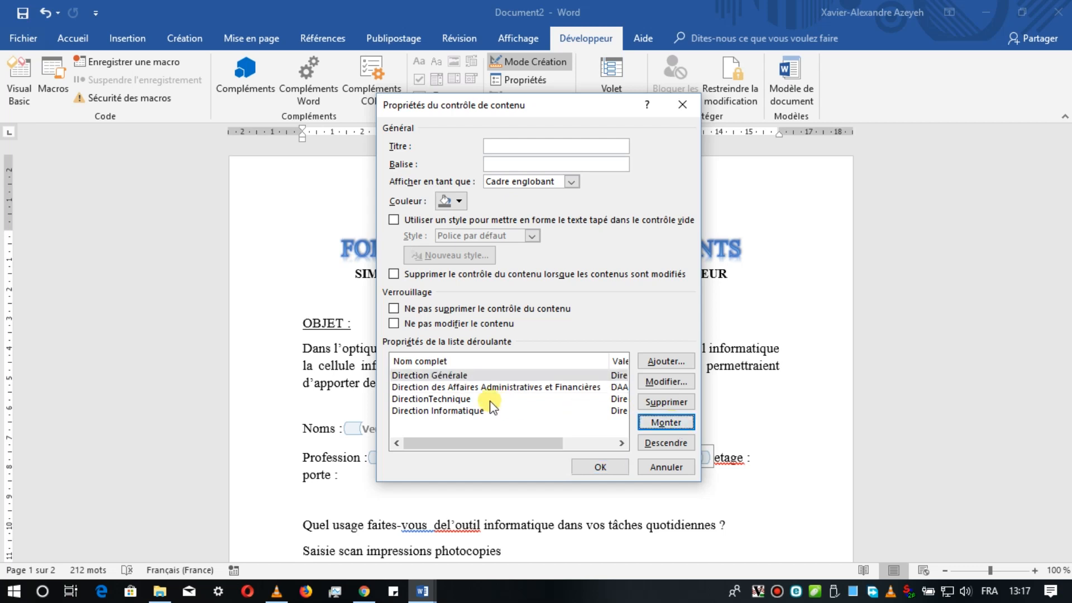
{"action": "left_click", "coordinate": [458, 399]}
{"action": "left_click", "coordinate": [674, 424]}
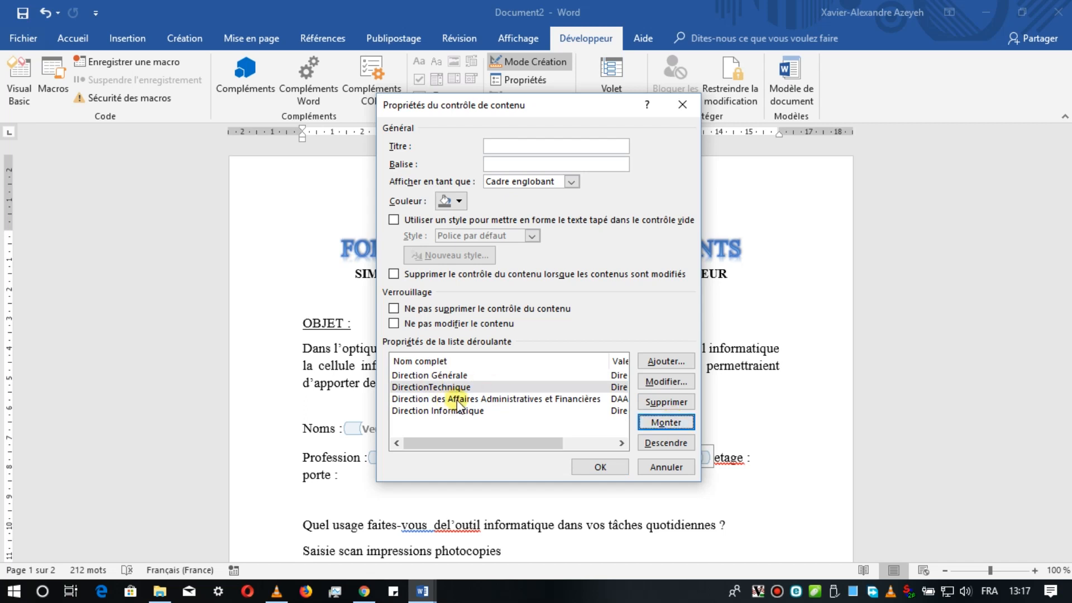
{"action": "left_click", "coordinate": [458, 399]}
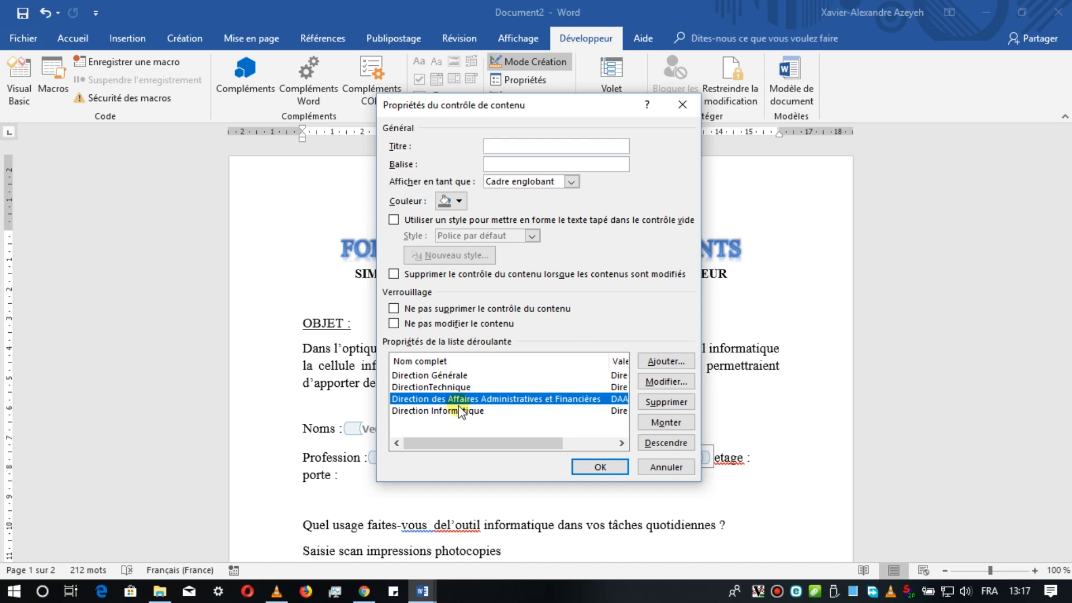
{"action": "left_click", "coordinate": [457, 414]}
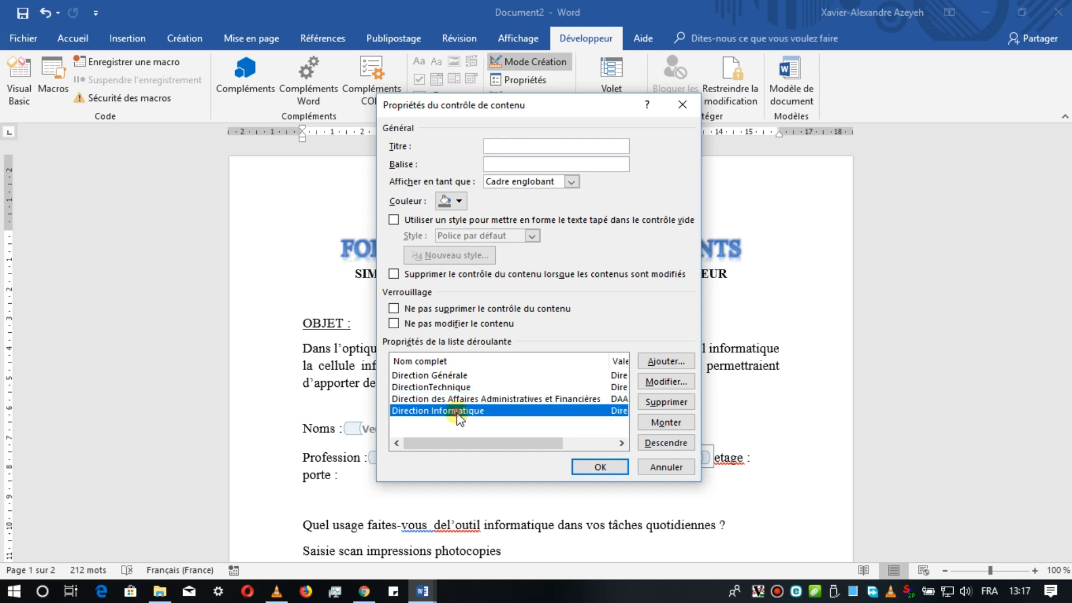
{"action": "left_click", "coordinate": [444, 388]}
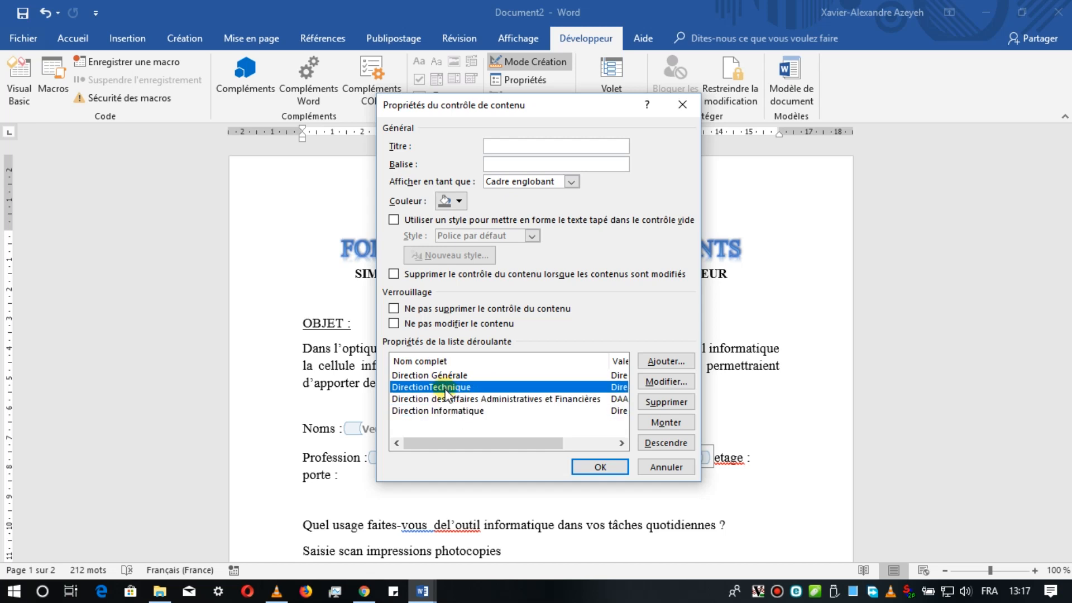
{"action": "left_click", "coordinate": [622, 469]}
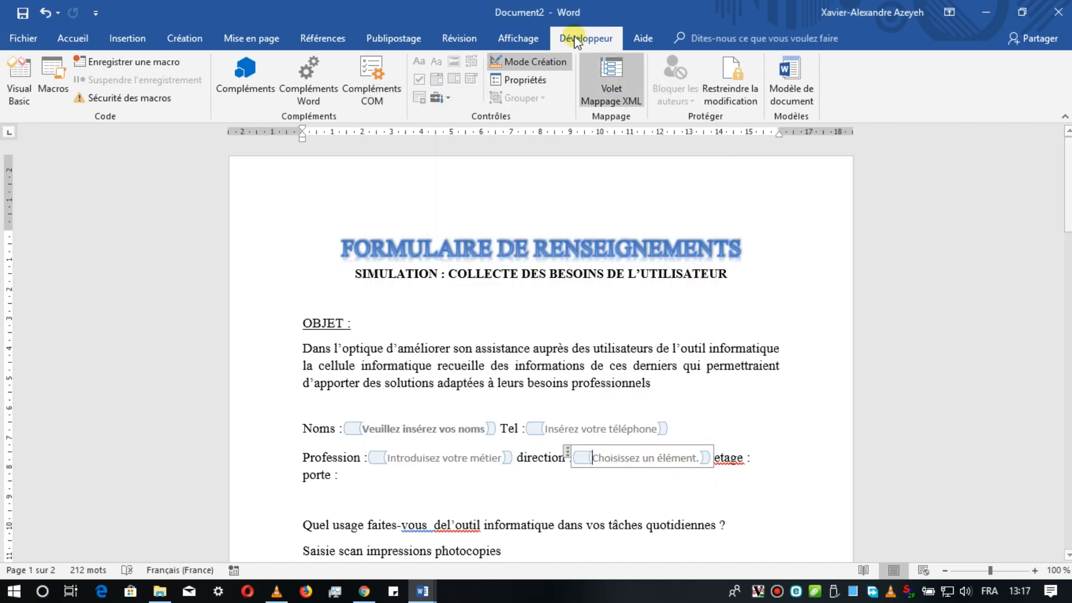
Step: Leave design mode and test the "direction :" combo box with "DirectionTechnique" and "Direction des Affaires Administratives et Financières"
{"action": "left_click", "coordinate": [542, 60]}
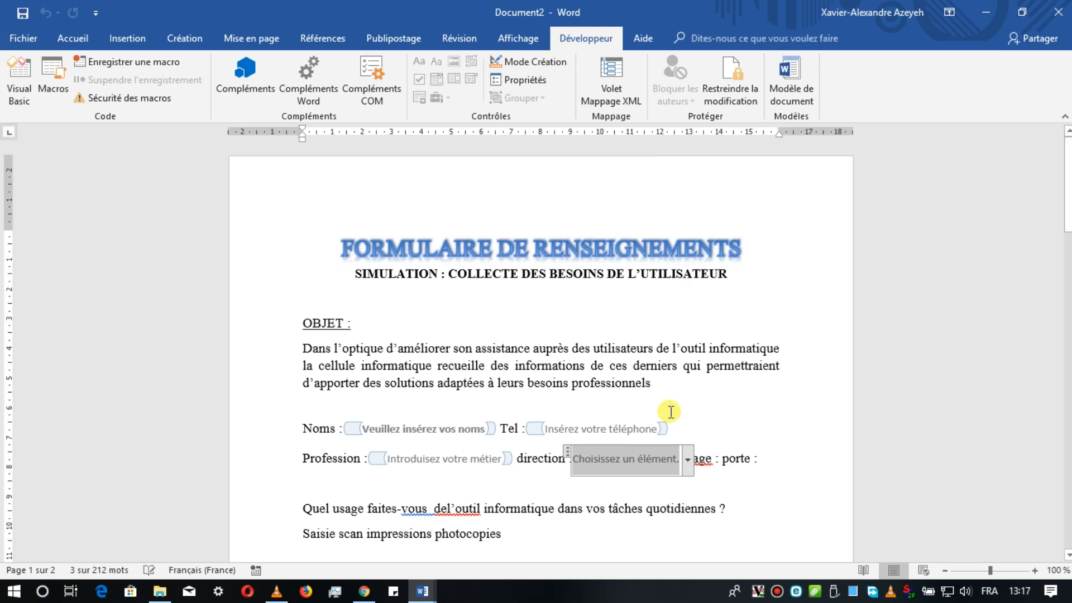
{"action": "left_click", "coordinate": [689, 459]}
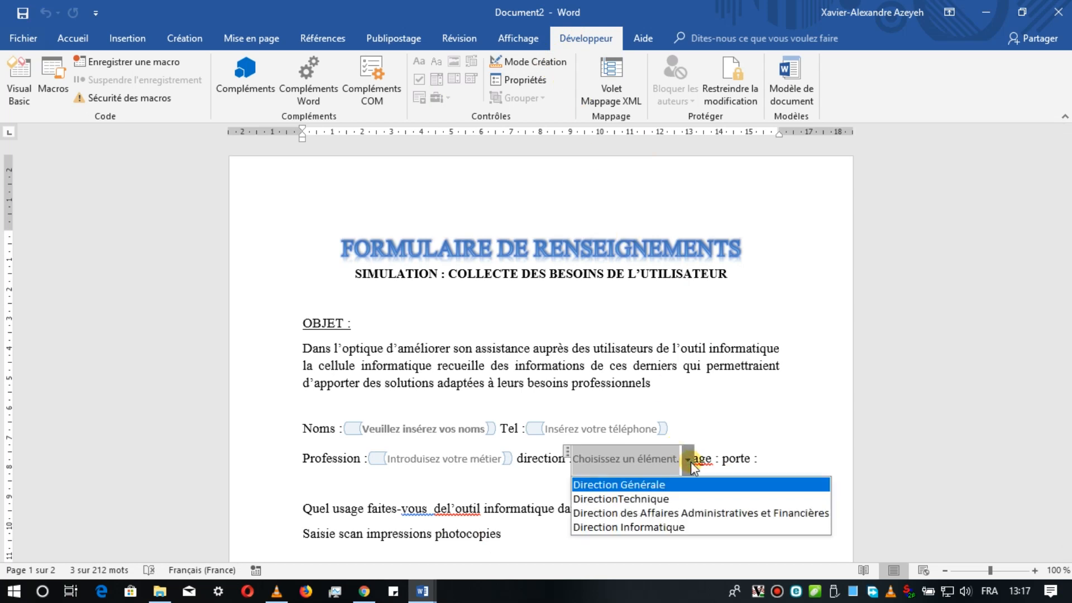
{"action": "left_click", "coordinate": [686, 498]}
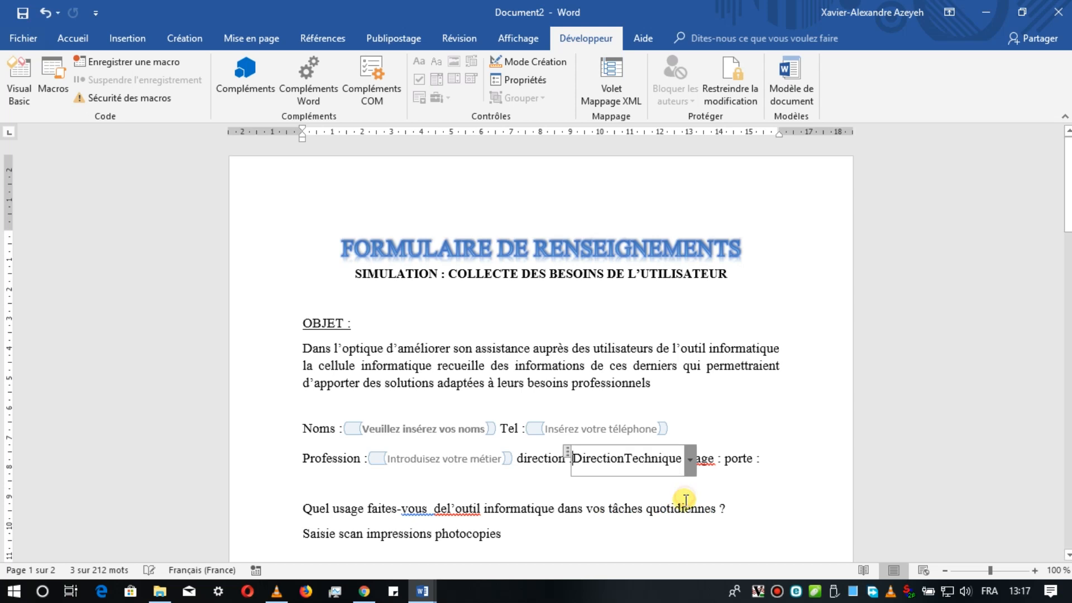
{"action": "left_click", "coordinate": [690, 461]}
{"action": "left_click", "coordinate": [665, 499]}
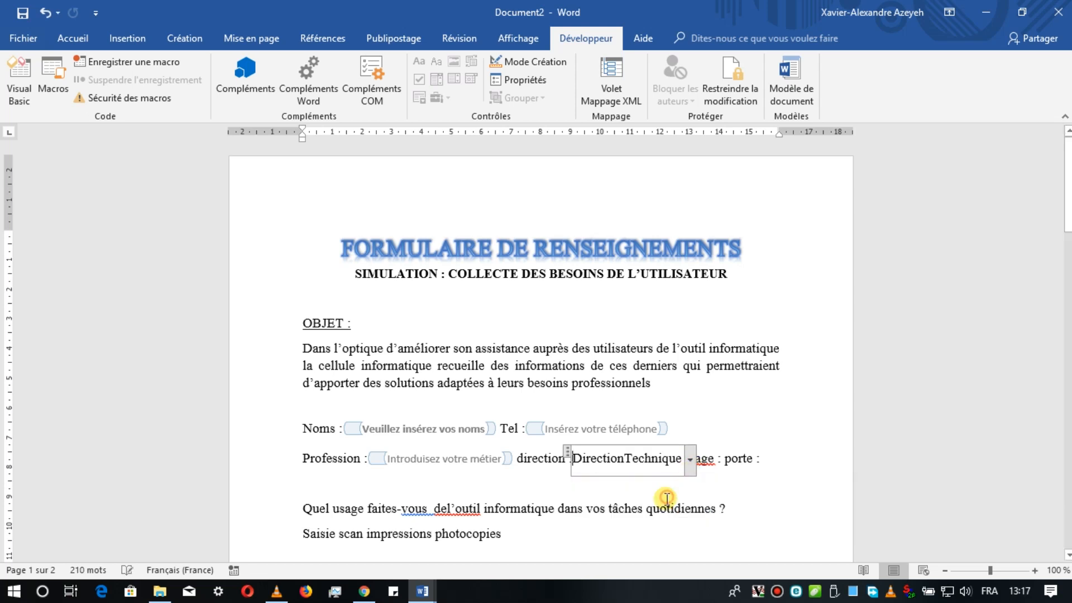
{"action": "left_click", "coordinate": [690, 460]}
{"action": "left_click", "coordinate": [681, 513]}
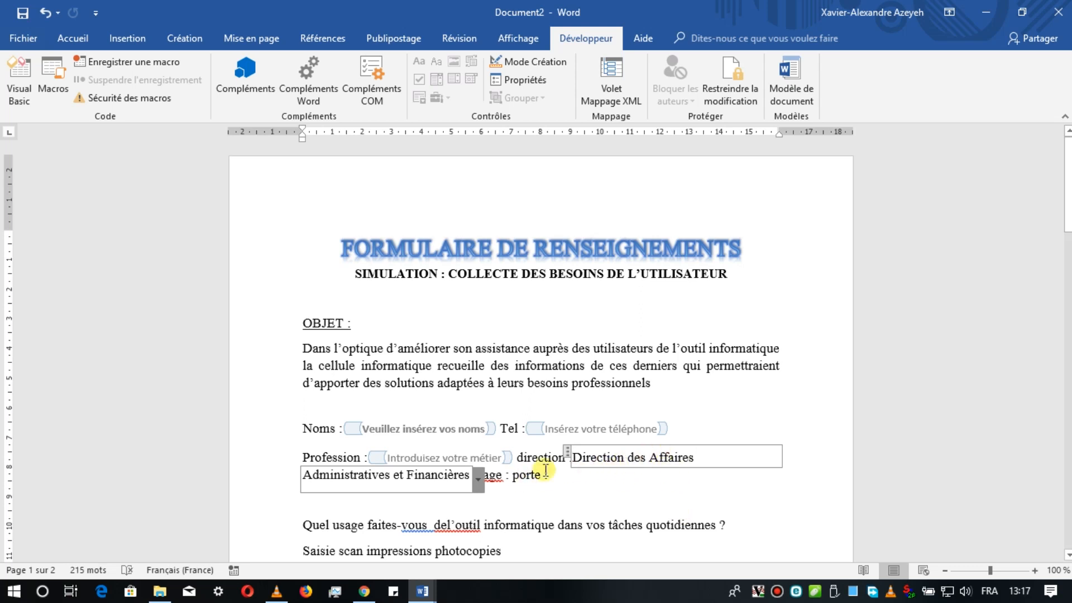
{"action": "left_click", "coordinate": [479, 480]}
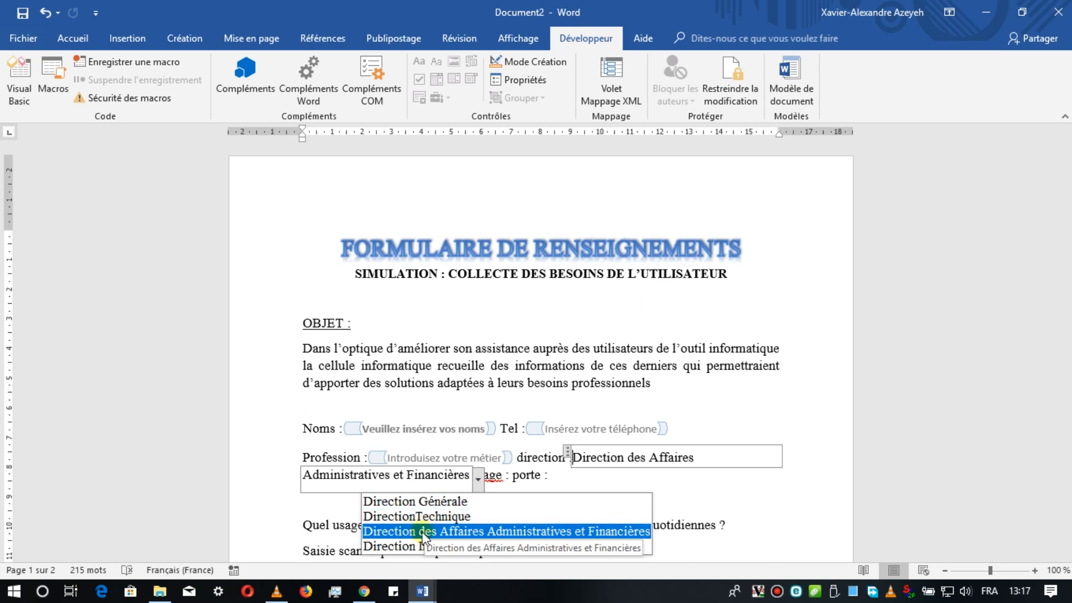
{"action": "left_click", "coordinate": [542, 530]}
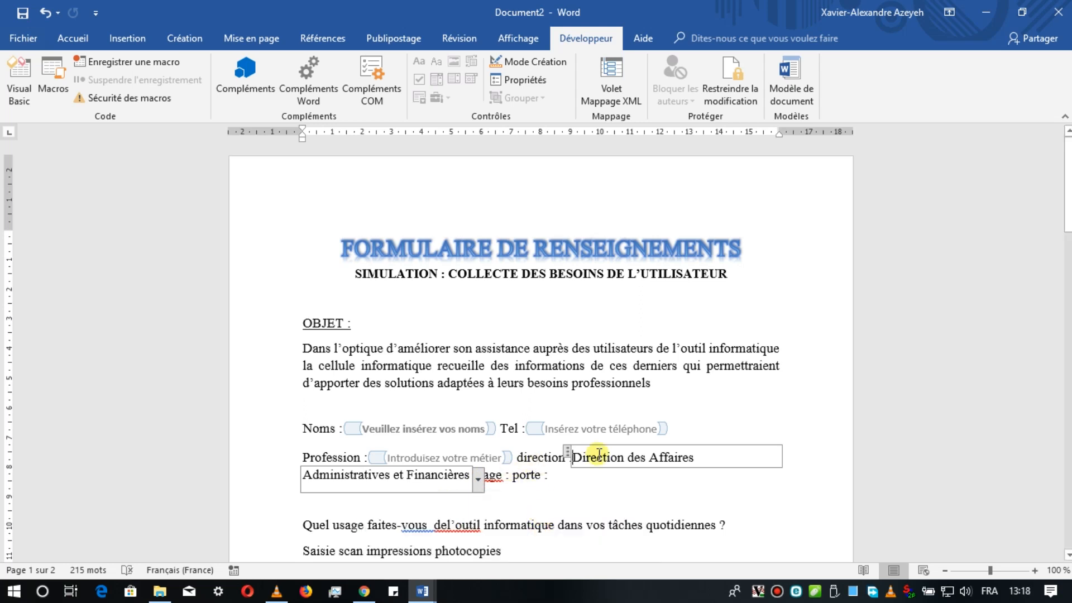
Step: Edit the "Direction des Affaires Administratives et Financières" choice in design mode, making "DAAF" its display name and the full name its value
{"action": "left_click", "coordinate": [520, 60]}
{"action": "left_click", "coordinate": [522, 81]}
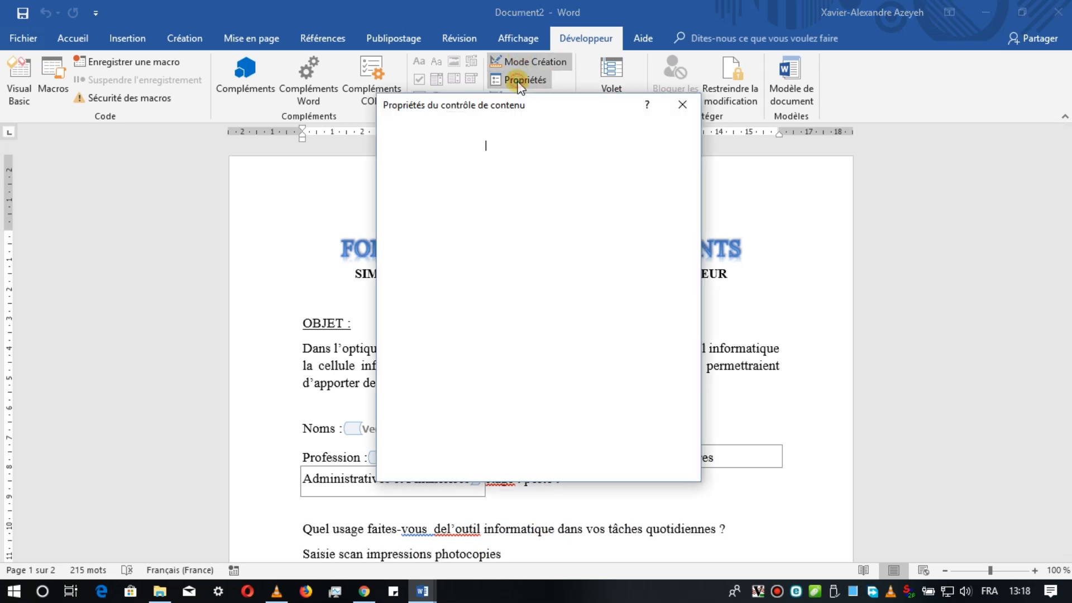
{"action": "left_click", "coordinate": [489, 399]}
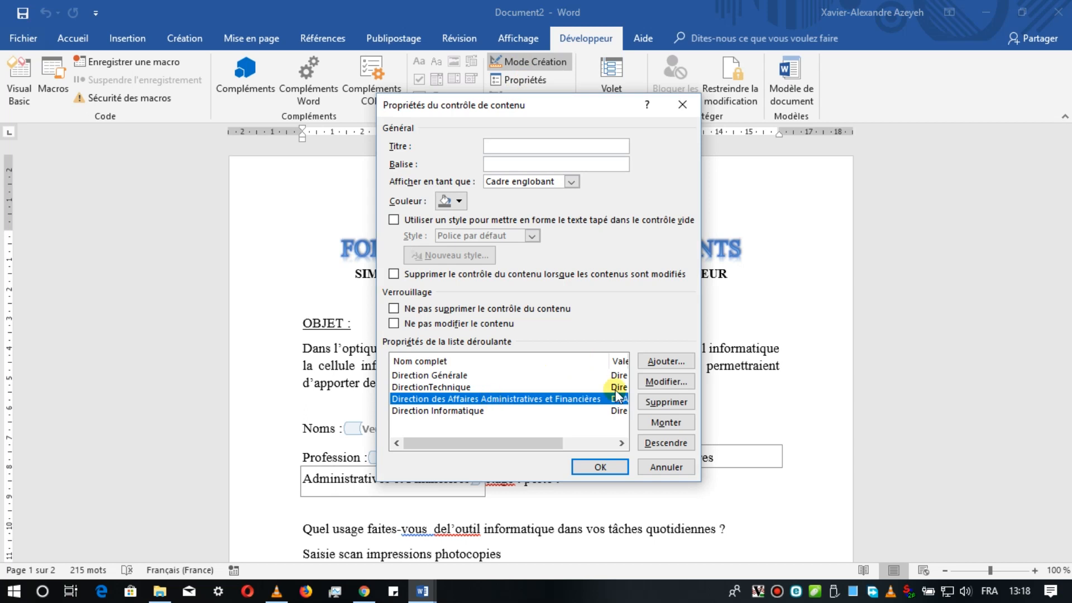
{"action": "left_click", "coordinate": [679, 381]}
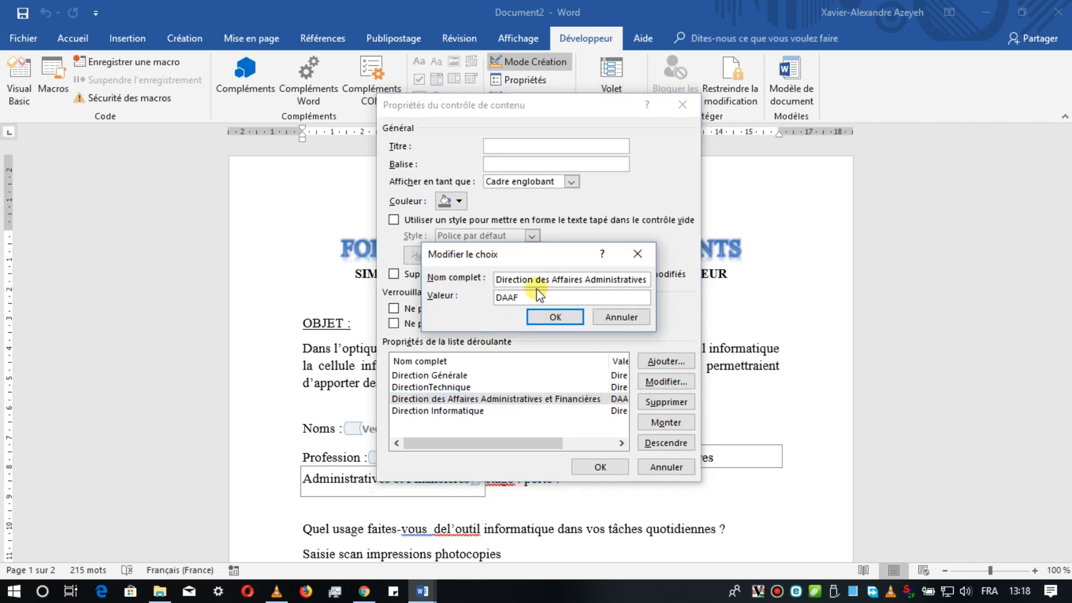
{"action": "left_click_drag", "start_coordinate": [492, 279], "coordinate": [665, 281]}
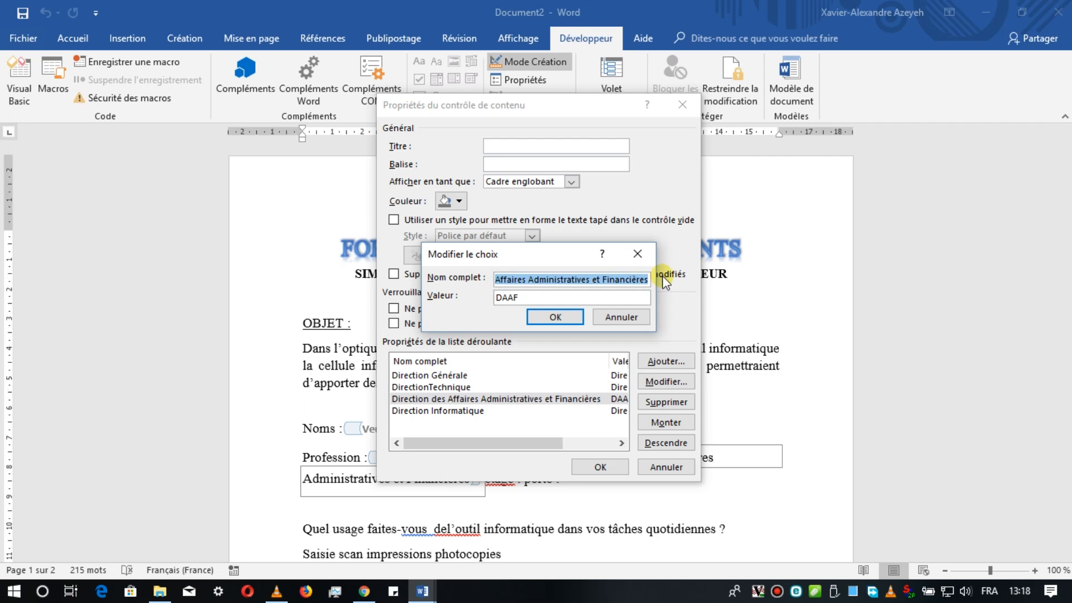
{"action": "key", "text": "ctrl+x"}
{"action": "left_click_drag", "start_coordinate": [560, 297], "coordinate": [473, 298]}
{"action": "key", "text": "ctrl+v"}
{"action": "left_click", "coordinate": [525, 280]}
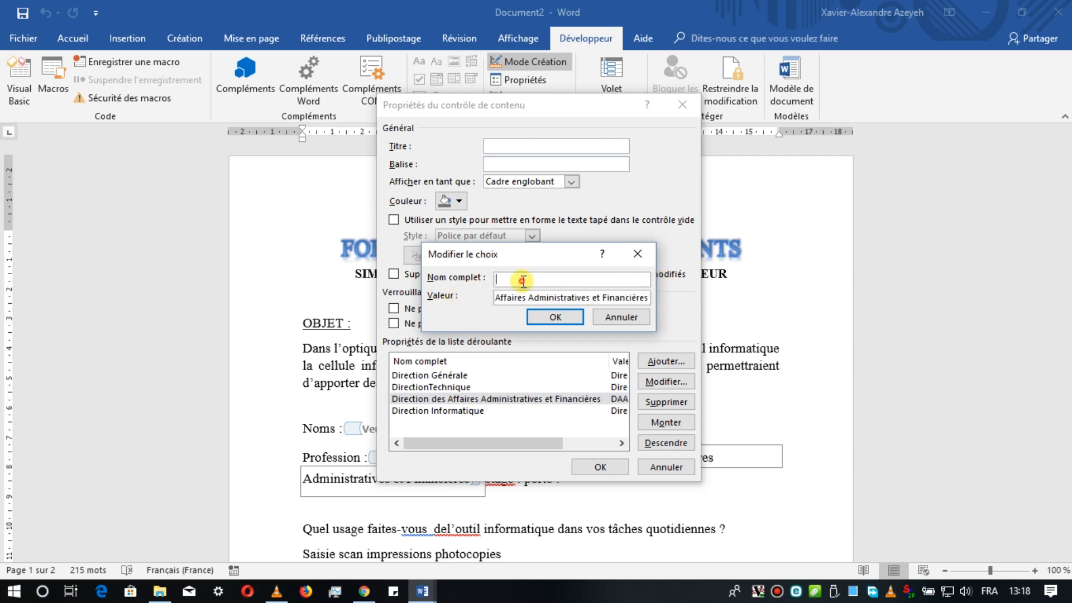
{"action": "type", "text": "DAAF"}
{"action": "left_click", "coordinate": [553, 325]}
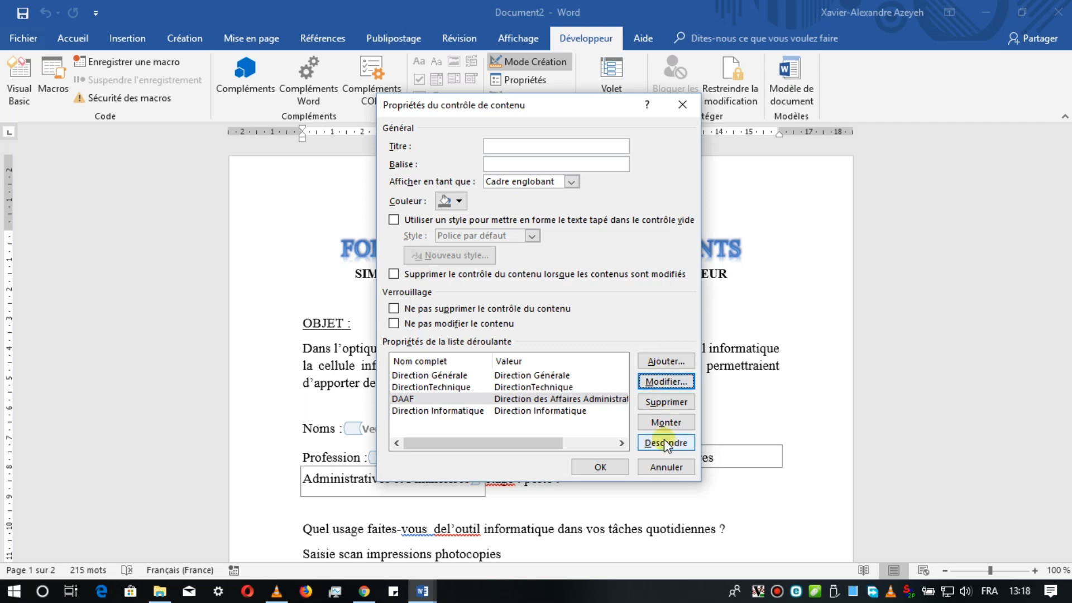
{"action": "left_click", "coordinate": [615, 464]}
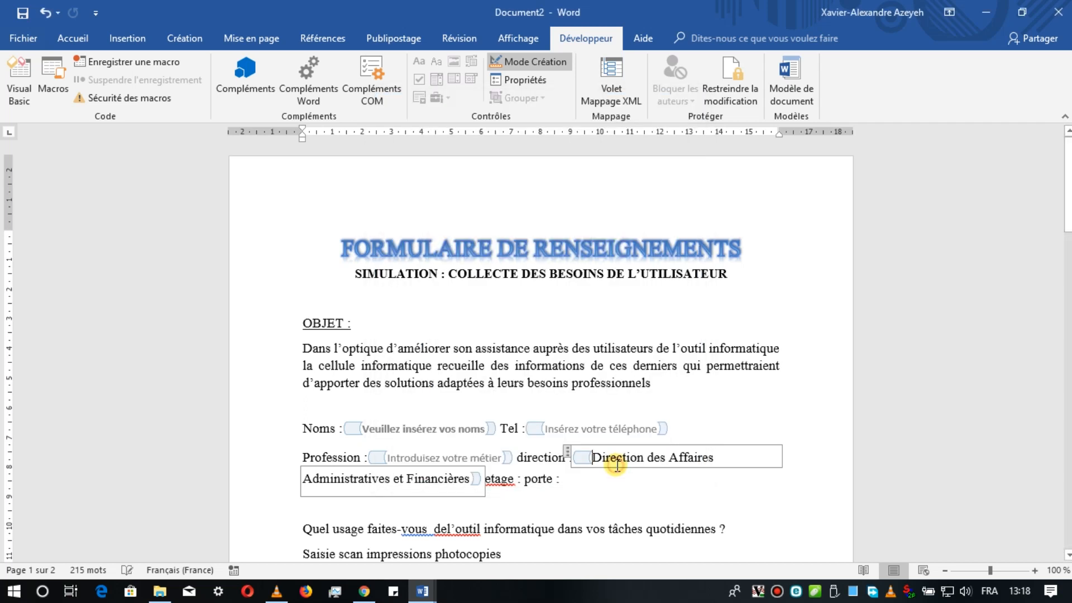
Step: Leave design mode and test the "direction :" combo box with "DirectionTechnique" and "DAAF", leaving "DirectionTechnique" selected
{"action": "left_click", "coordinate": [538, 62]}
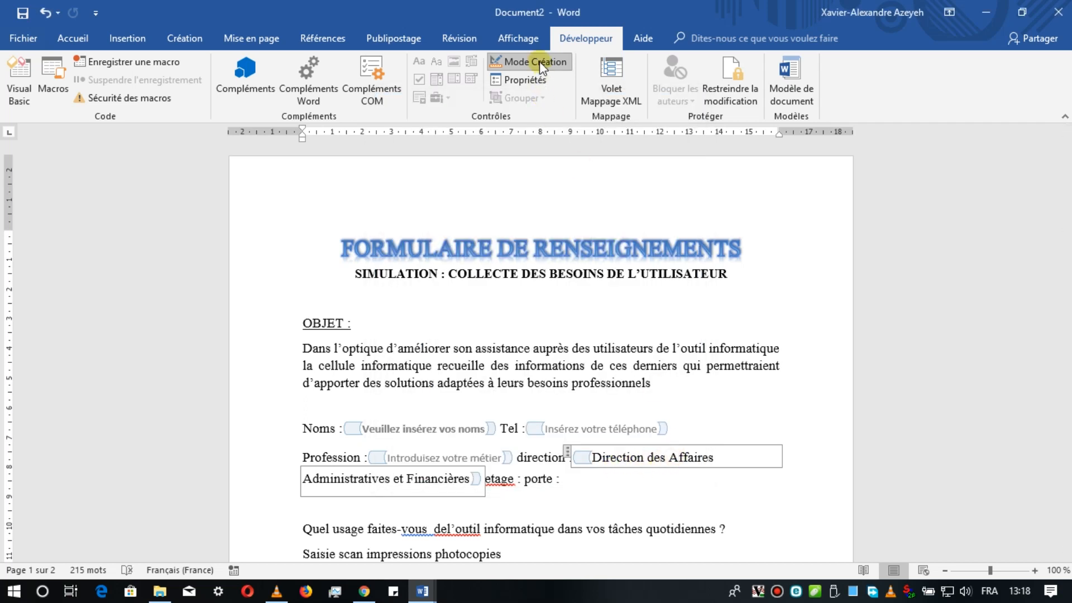
{"action": "left_click", "coordinate": [478, 479]}
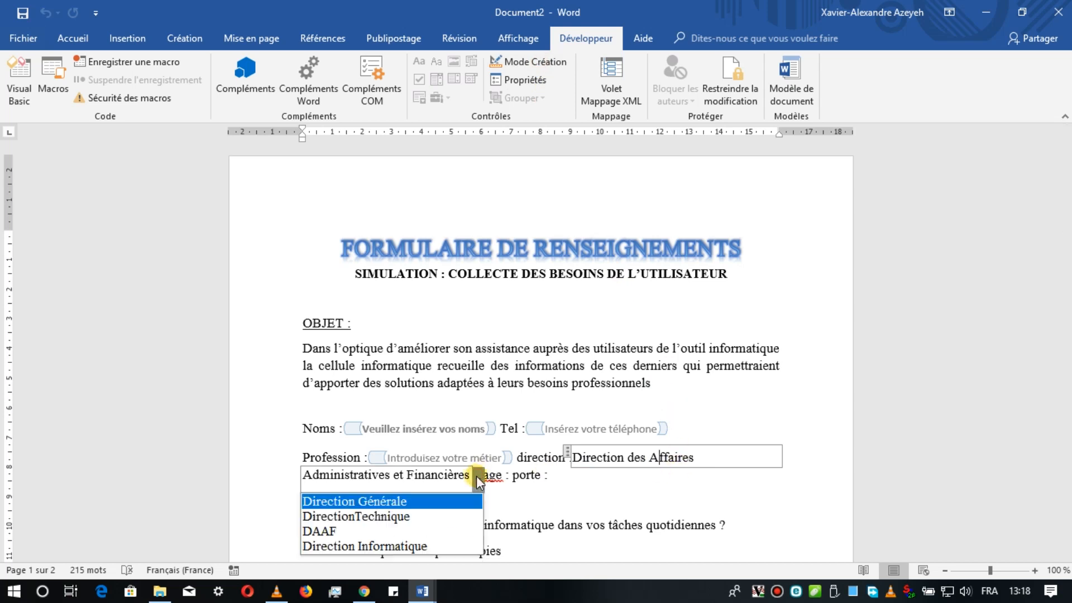
{"action": "left_click", "coordinate": [403, 516]}
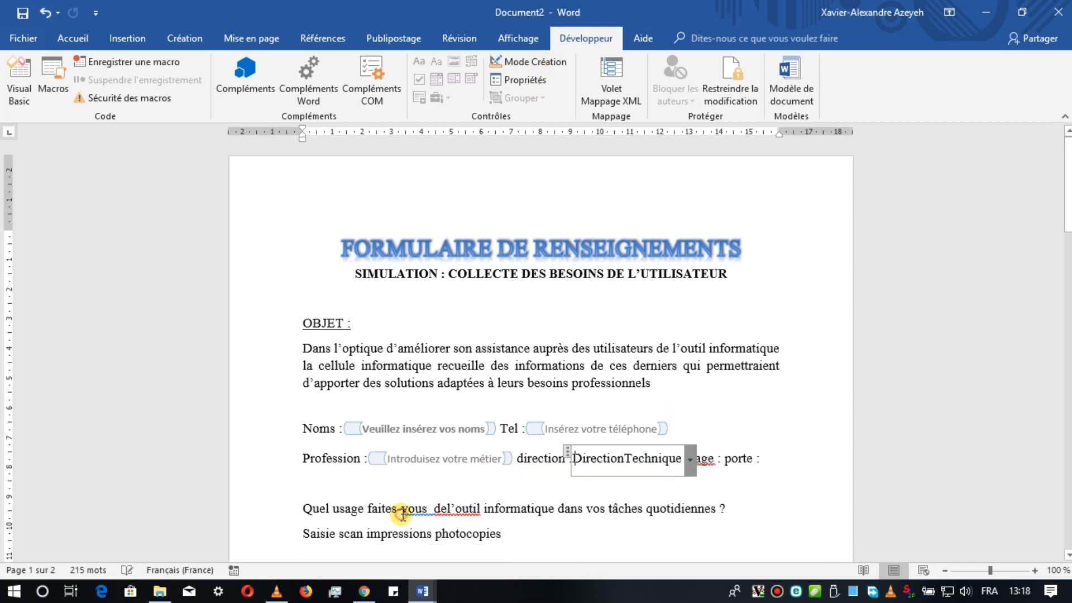
{"action": "left_click", "coordinate": [691, 462]}
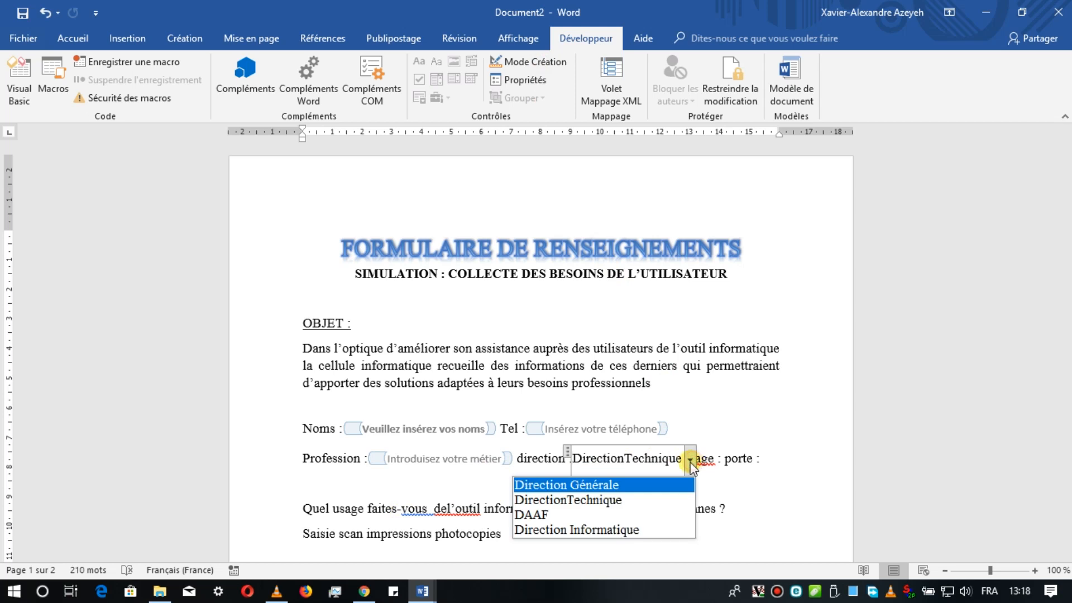
{"action": "left_click", "coordinate": [629, 515]}
{"action": "left_click", "coordinate": [619, 460]}
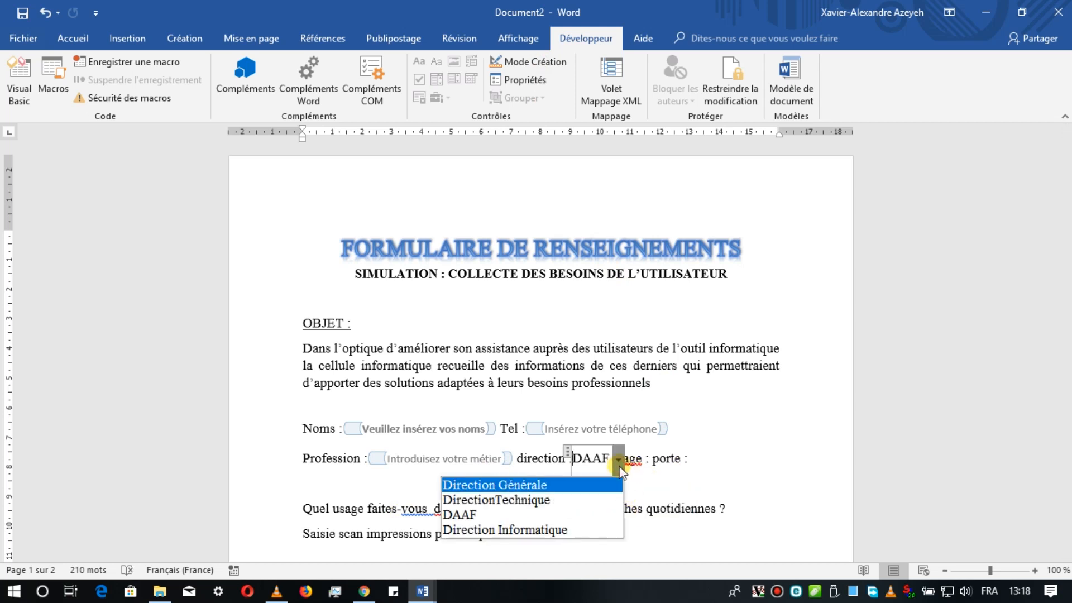
{"action": "left_click", "coordinate": [586, 500]}
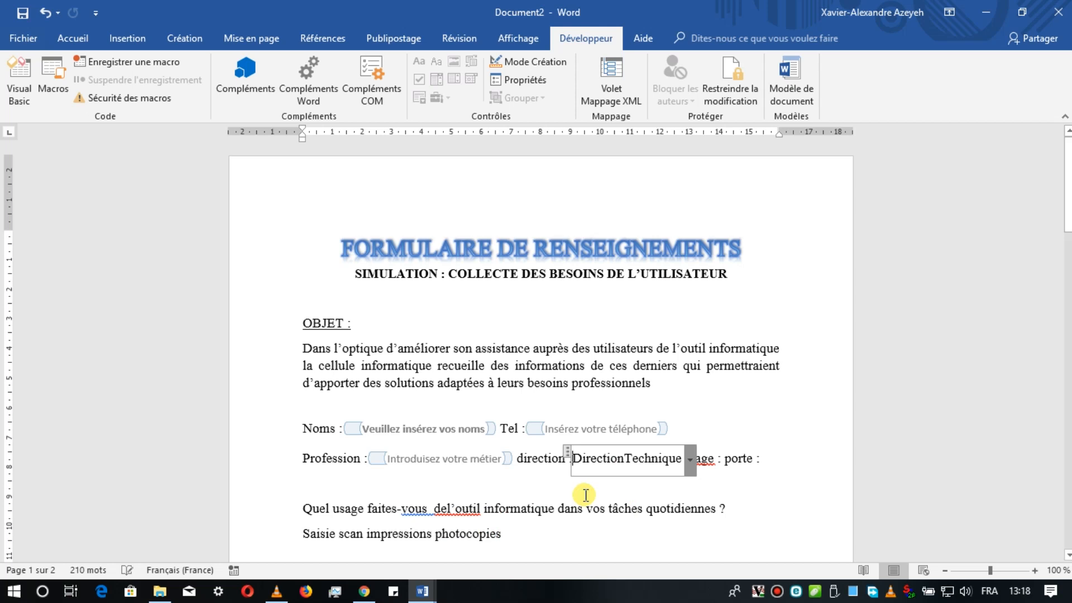
{"action": "left_click", "coordinate": [691, 460]}
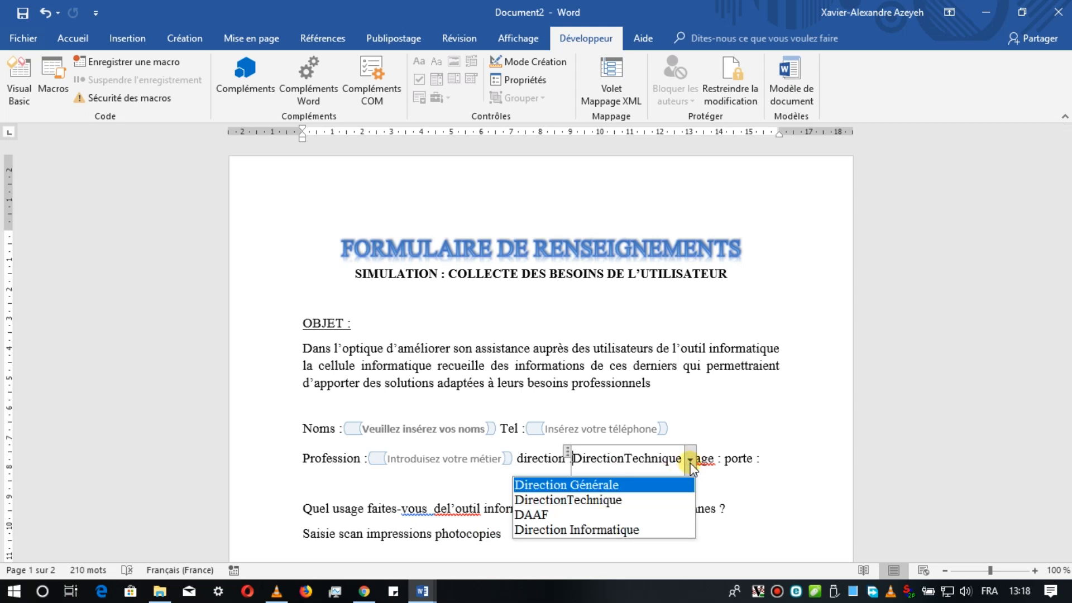
{"action": "left_click", "coordinate": [691, 461]}
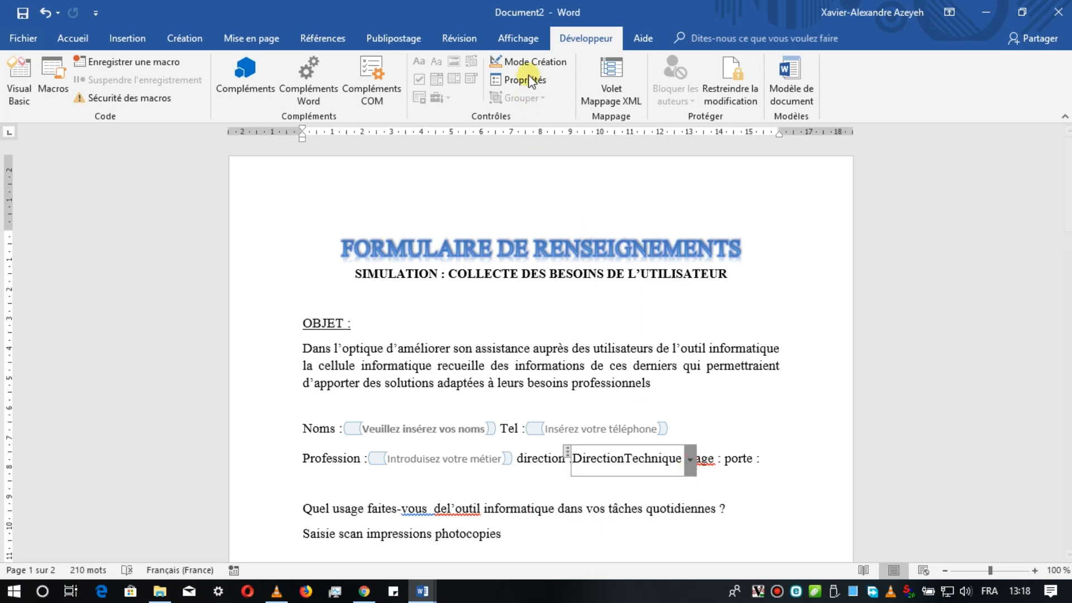
Step: In design mode, lock the "direction :" combo box so that the content control cannot be deleted, and accept its properties
{"action": "left_click", "coordinate": [531, 62]}
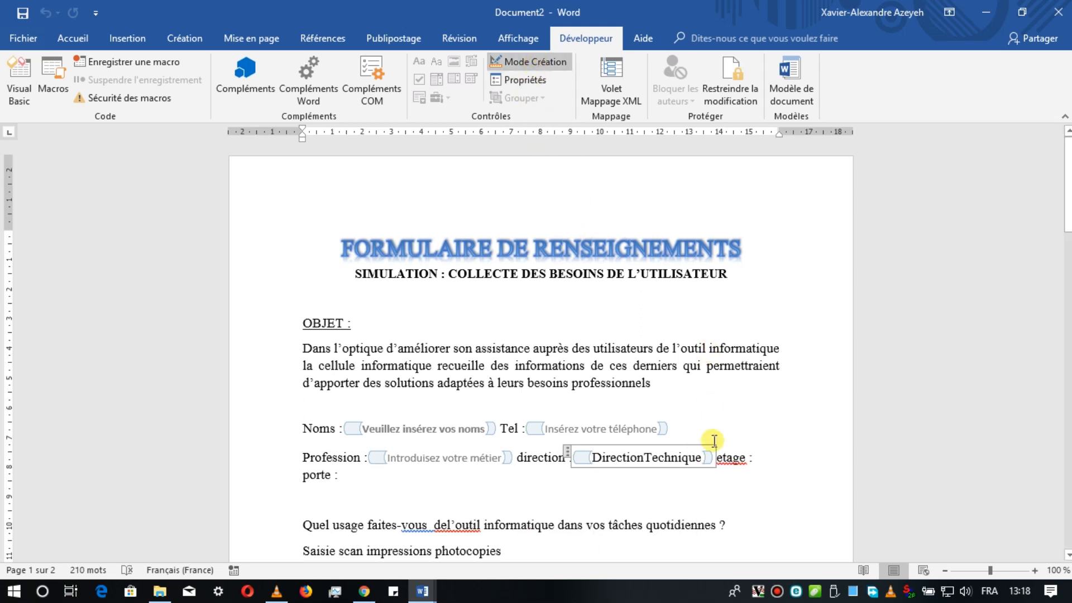
{"action": "left_click", "coordinate": [525, 80]}
{"action": "left_click_drag", "start_coordinate": [545, 107], "coordinate": [853, 145]}
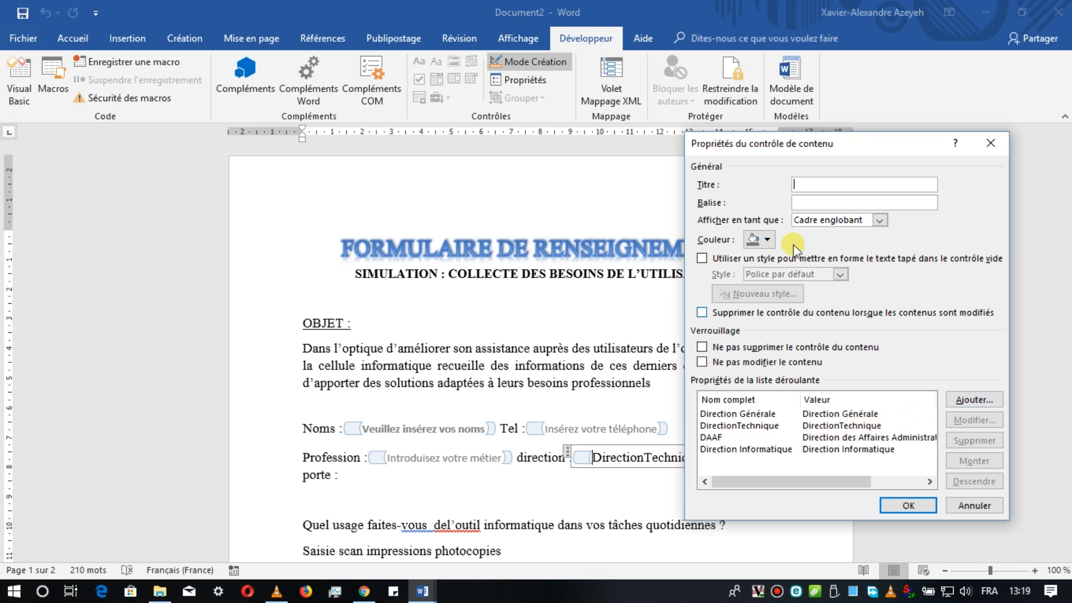
{"action": "left_click", "coordinate": [754, 346]}
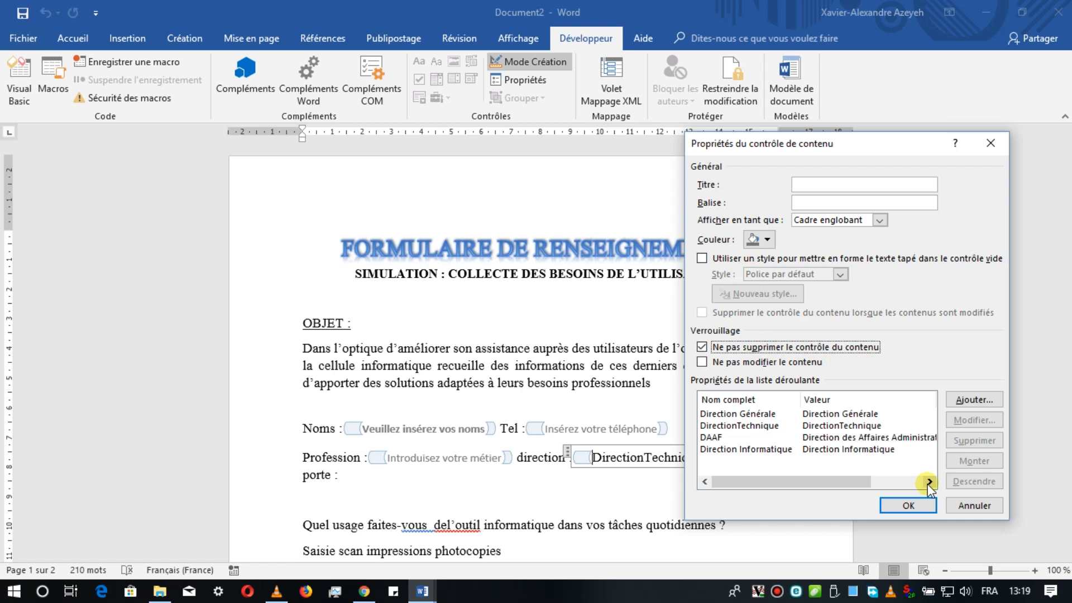
{"action": "left_click", "coordinate": [909, 505]}
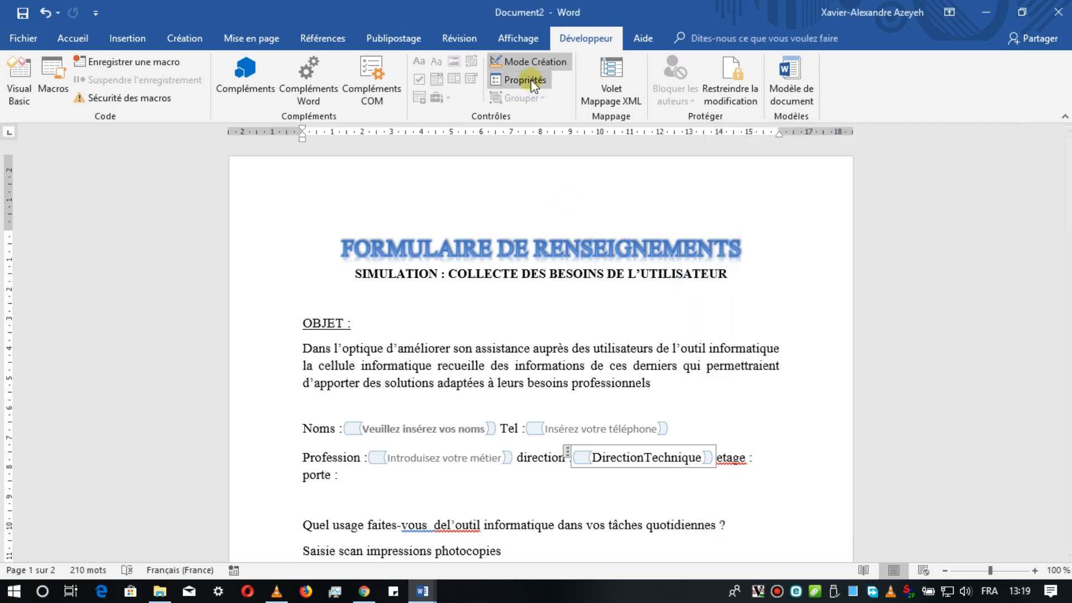
Step: Test the "direction :" combo box outside design mode, leaving "DAAF" selected, and re-enter design mode
{"action": "left_click", "coordinate": [531, 63]}
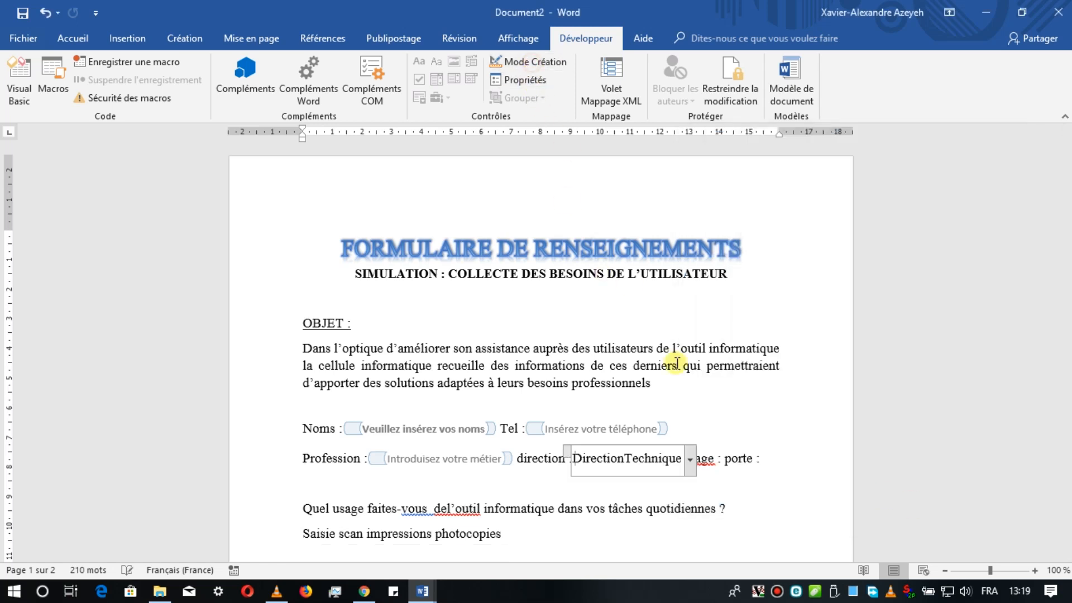
{"action": "left_click", "coordinate": [691, 461]}
{"action": "left_click", "coordinate": [656, 497]}
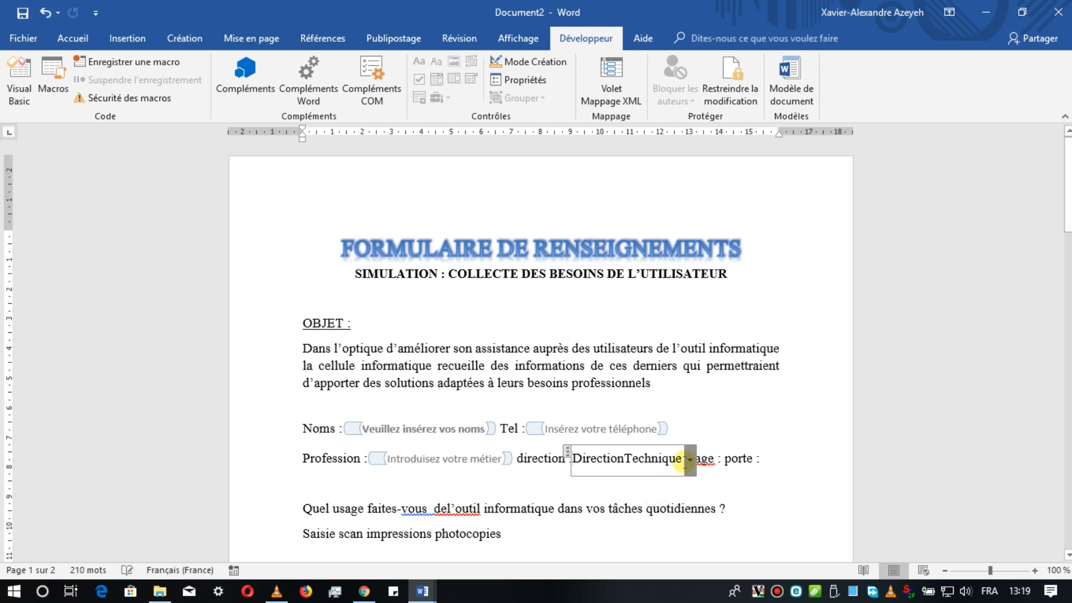
{"action": "left_click", "coordinate": [690, 460]}
{"action": "left_click", "coordinate": [637, 502]}
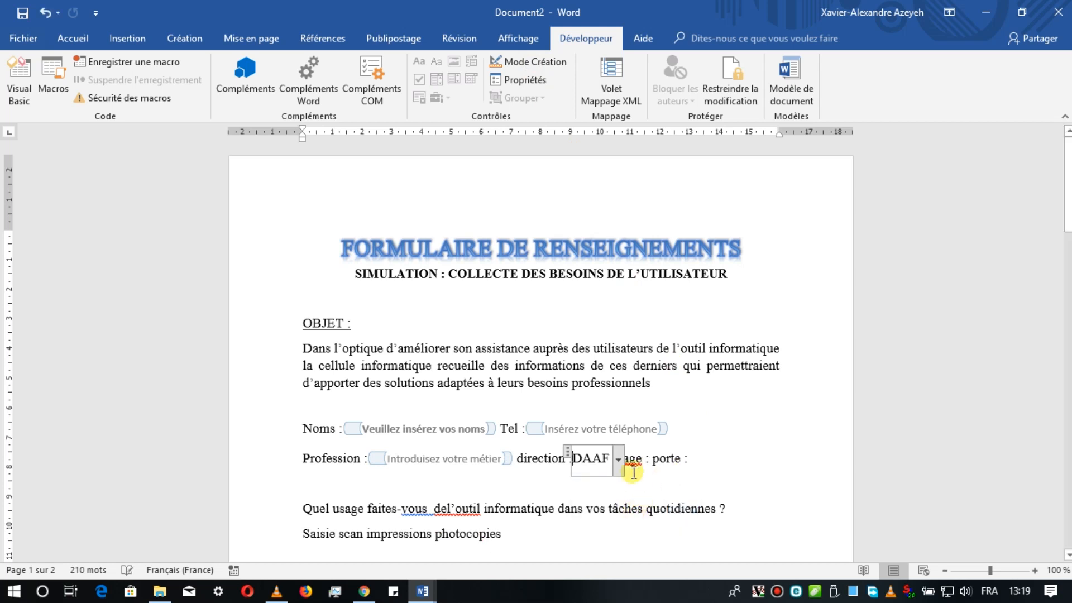
{"action": "left_click", "coordinate": [530, 63]}
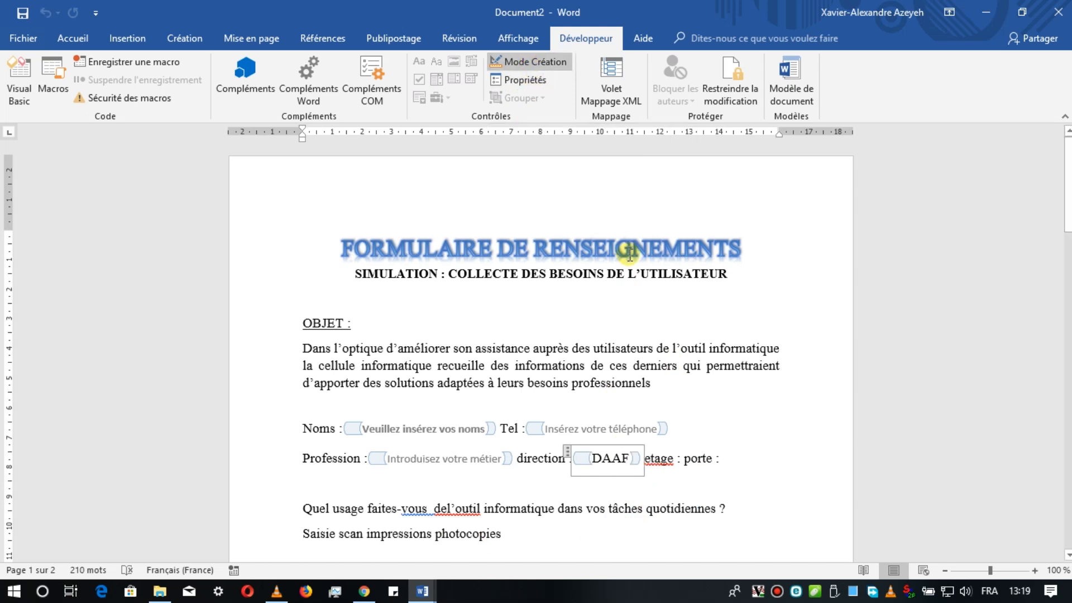
Step: Review the questions and plain-text answer options below the identity fields, from daily computer use to required IT services
{"action": "scroll", "coordinate": [665, 446], "scroll_direction": "down", "scroll_amount": 2}
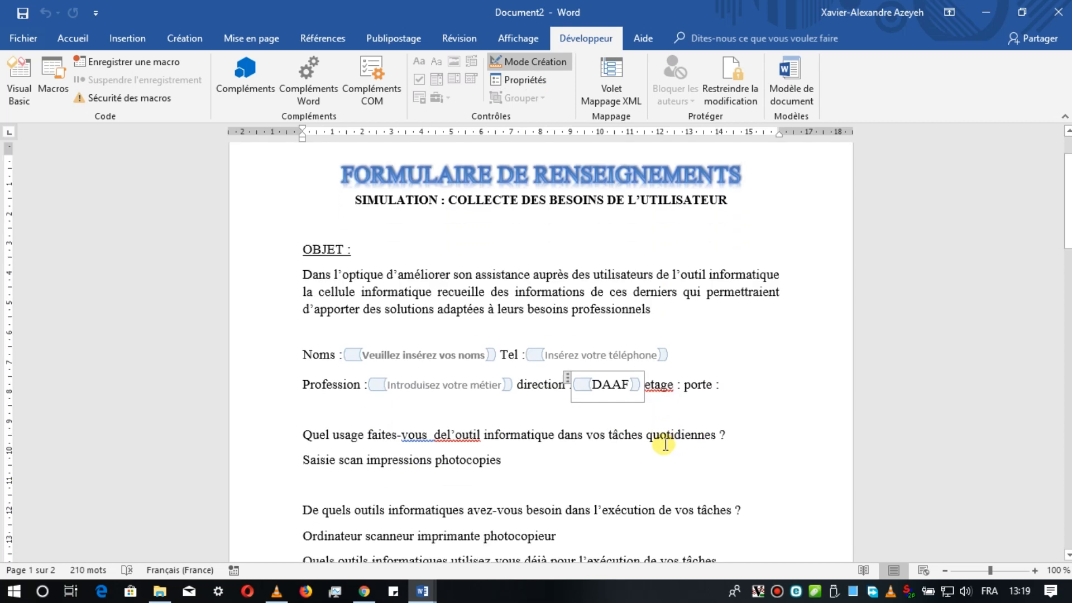
{"action": "scroll", "coordinate": [665, 445], "scroll_direction": "down", "scroll_amount": 1}
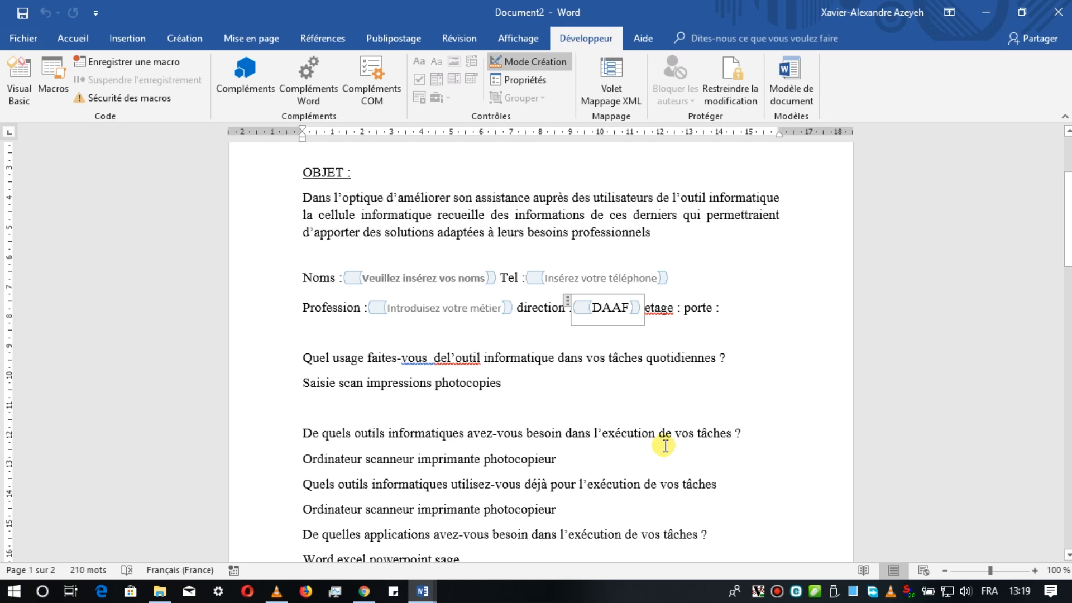
{"action": "scroll", "coordinate": [613, 407], "scroll_direction": "down", "scroll_amount": 2}
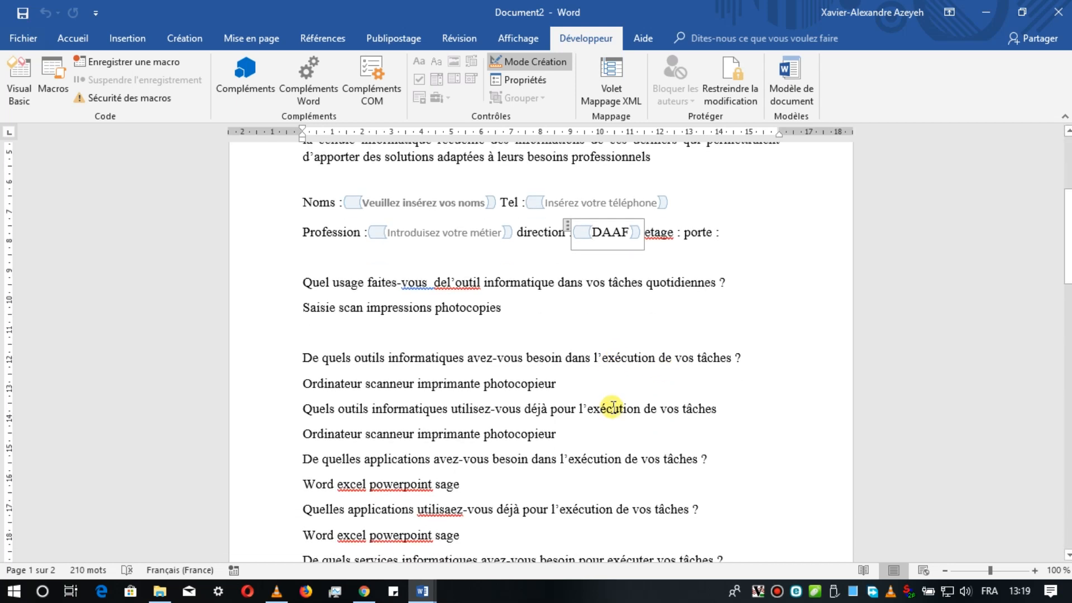
{"action": "scroll", "coordinate": [614, 408], "scroll_direction": "down", "scroll_amount": 2}
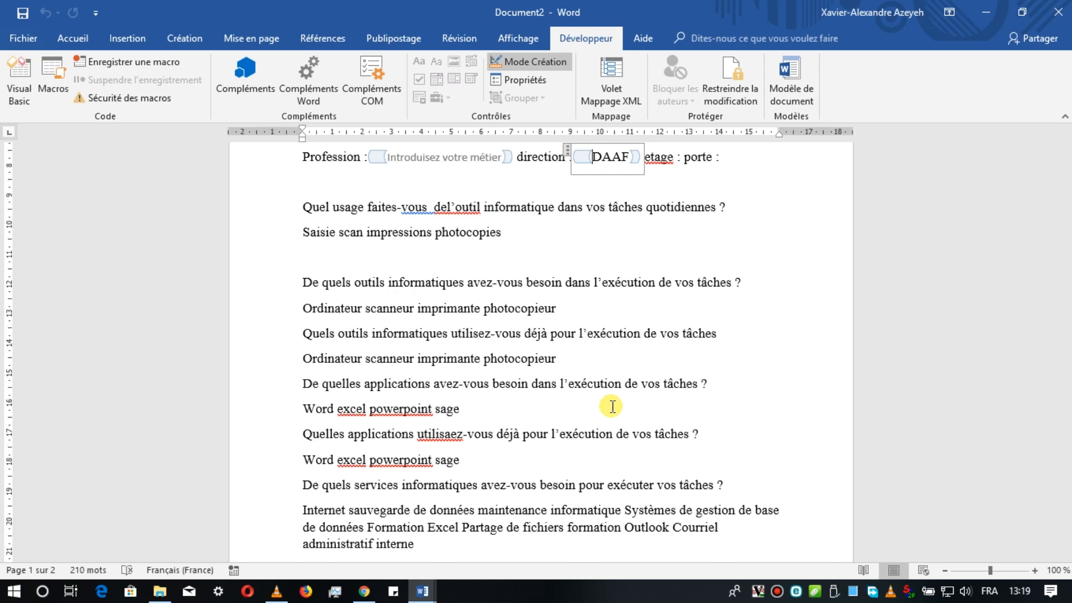
{"action": "left_click", "coordinate": [613, 406]}
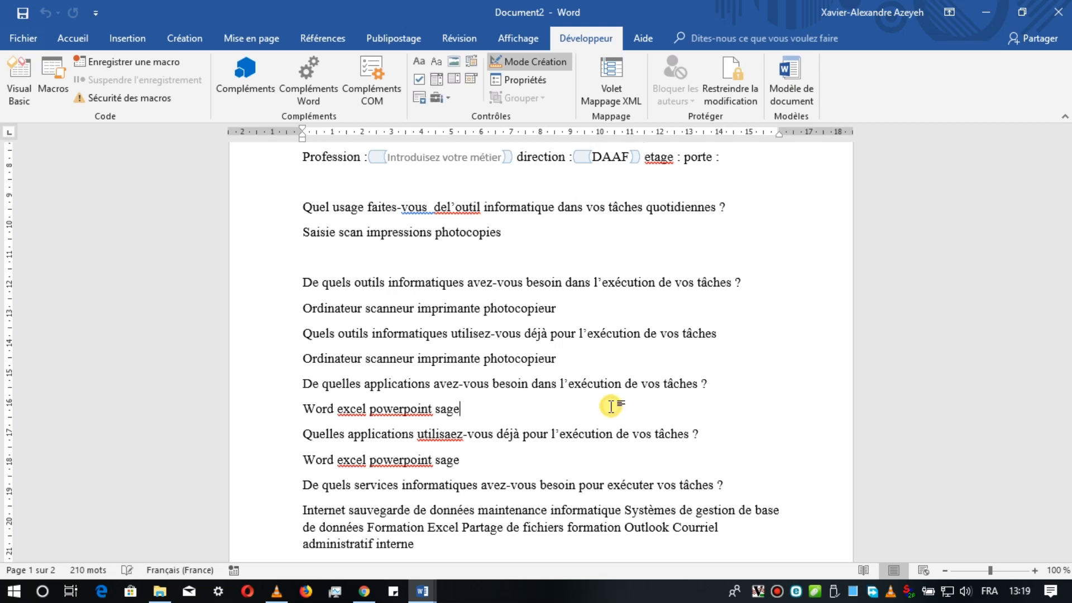
{"action": "scroll", "coordinate": [612, 406], "scroll_direction": "up", "scroll_amount": 3}
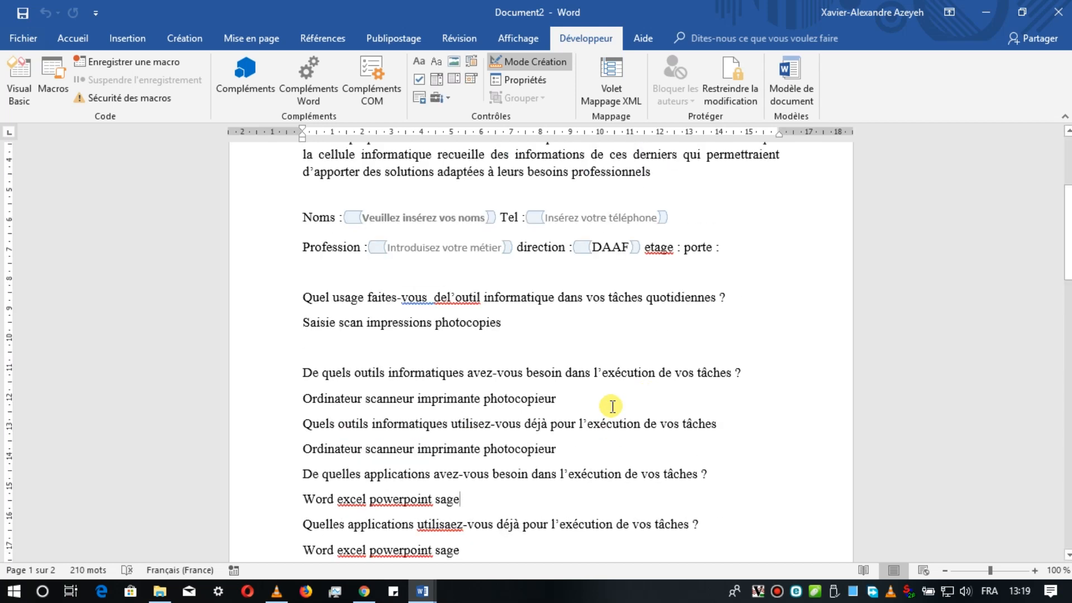